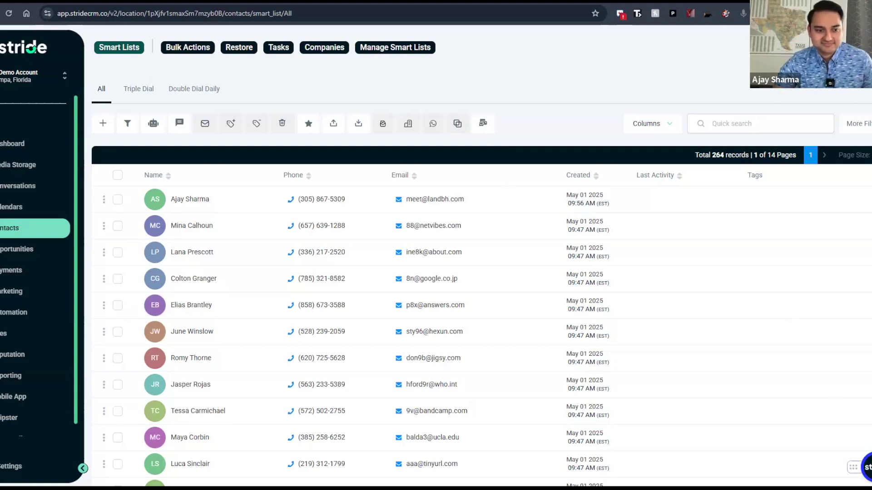
# - Open the Stride help widget and browse its Knowledge Base Articles
pyautogui.click(868, 468)
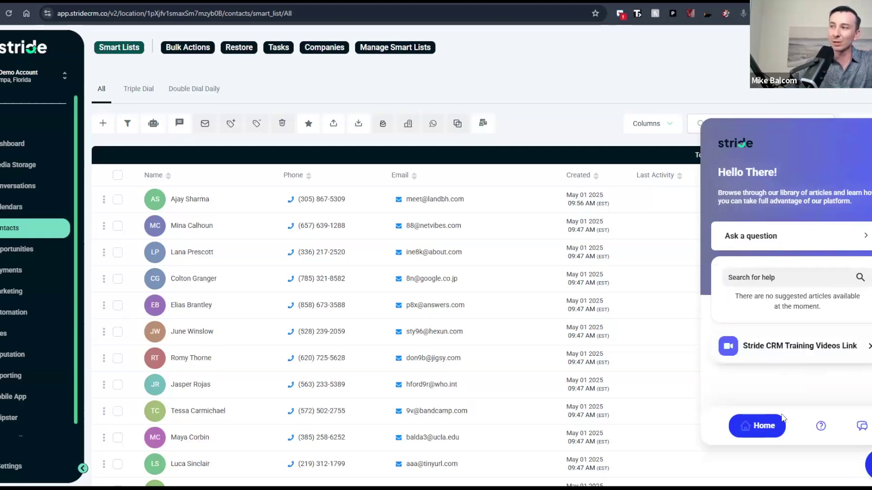
pyautogui.click(821, 426)
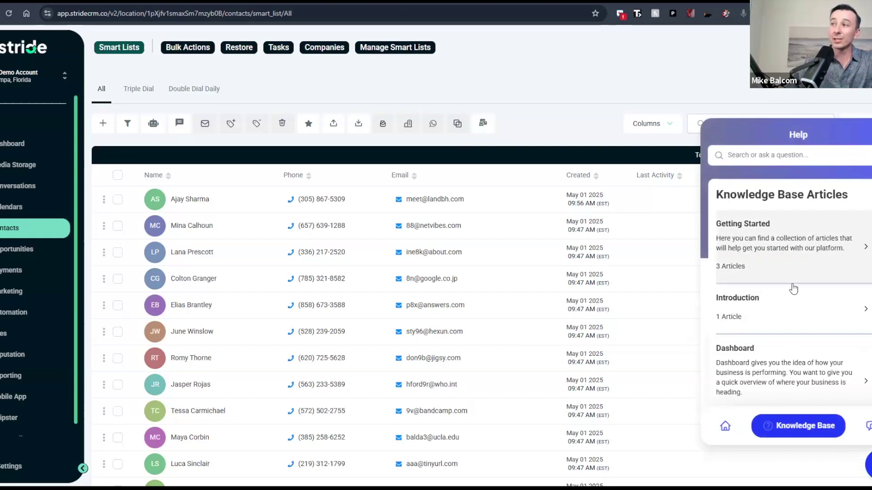
pyautogui.scroll(-1, 793, 289)
pyautogui.scroll(1, 823, 289)
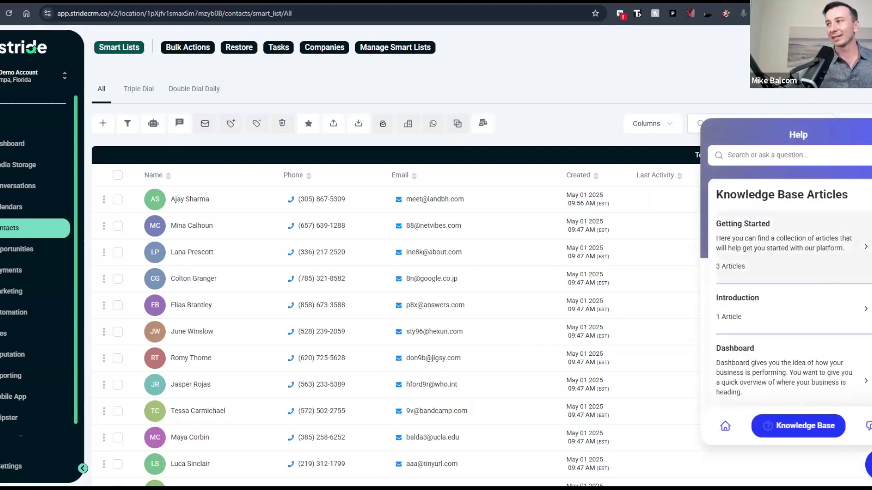
# - Send the message "agent" in the Stride CRM Support Chat and read the reply
pyautogui.click(868, 425)
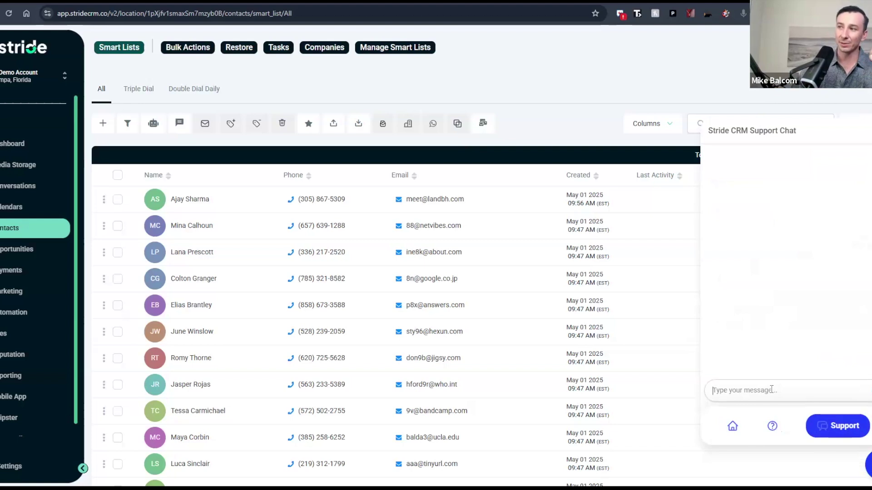
pyautogui.moveTo(781, 358); pyautogui.dragTo(732, 358)
pyautogui.click(747, 390)
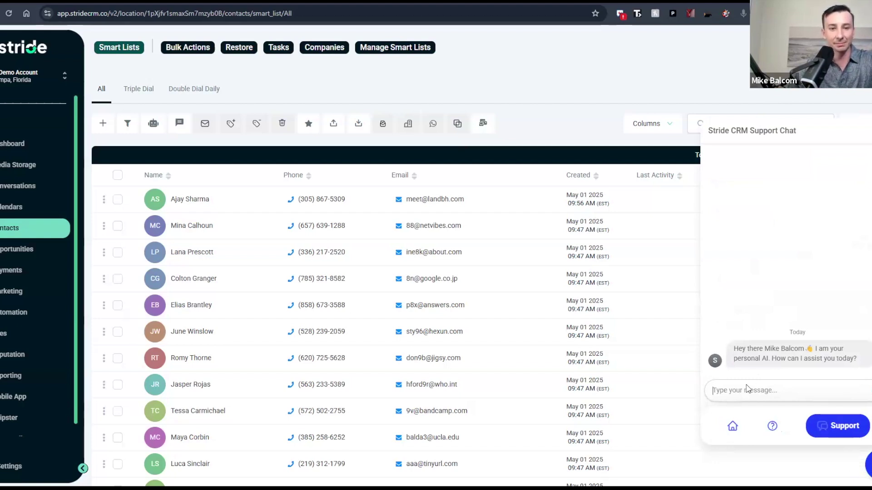
pyautogui.write('agent')
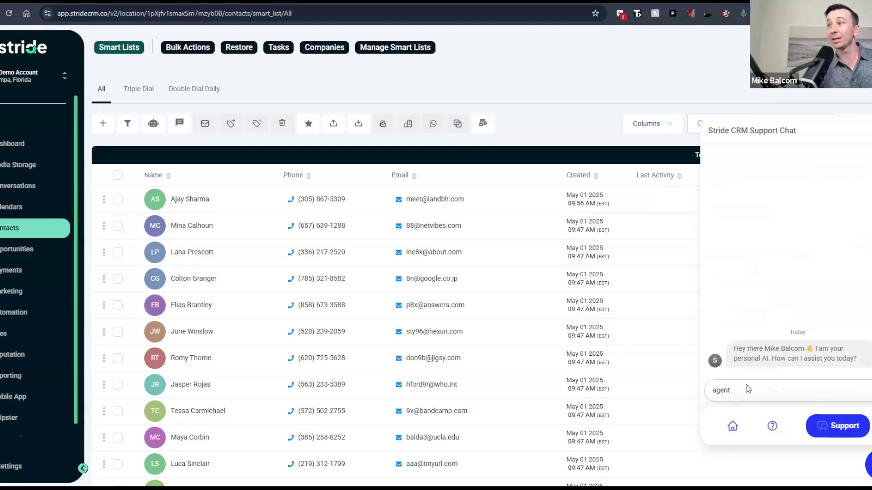
pyautogui.press('Return')
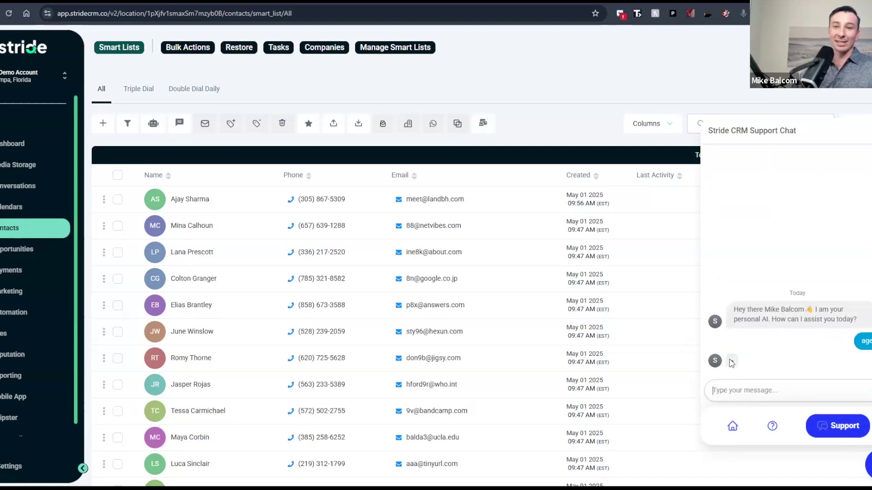
pyautogui.moveTo(743, 330)
pyautogui.mouseDown()
pyautogui.moveTo(788, 339)
pyautogui.moveTo(734, 328)
pyautogui.mouseUp()
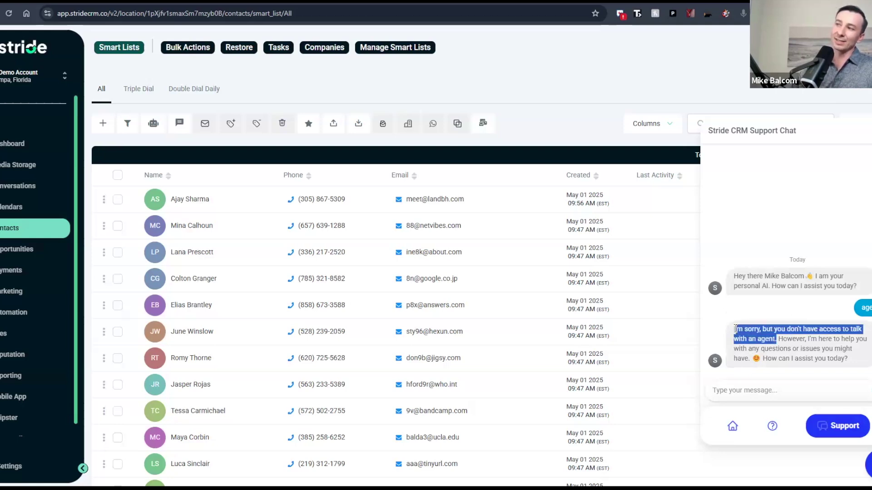
pyautogui.click(737, 335)
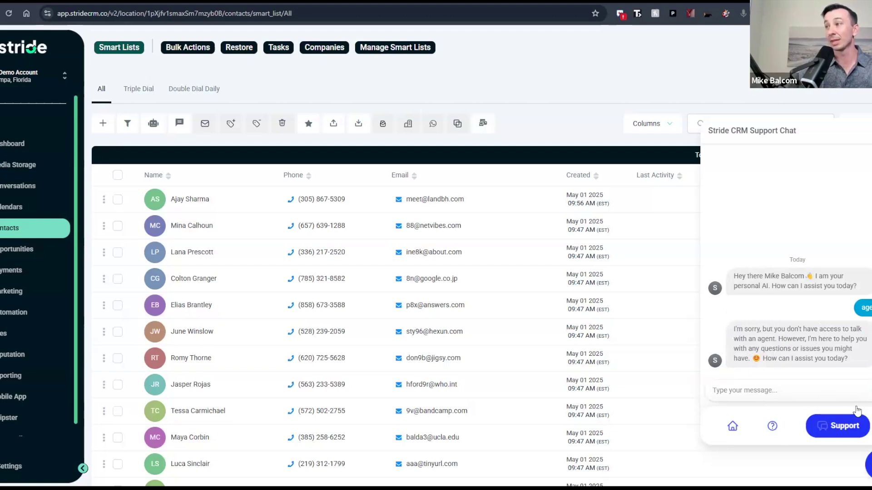
# - Revisit the help widget's knowledge base and support chat, and close the widget
pyautogui.click(772, 426)
pyautogui.click(868, 427)
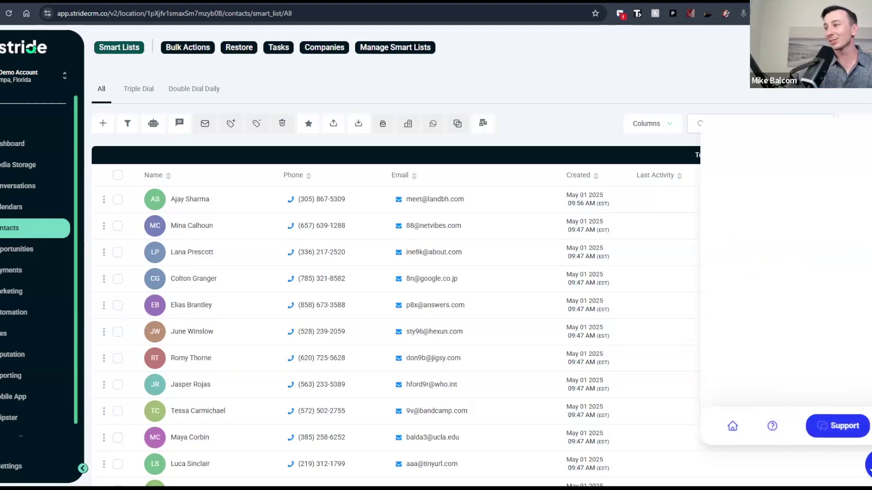
pyautogui.click(869, 465)
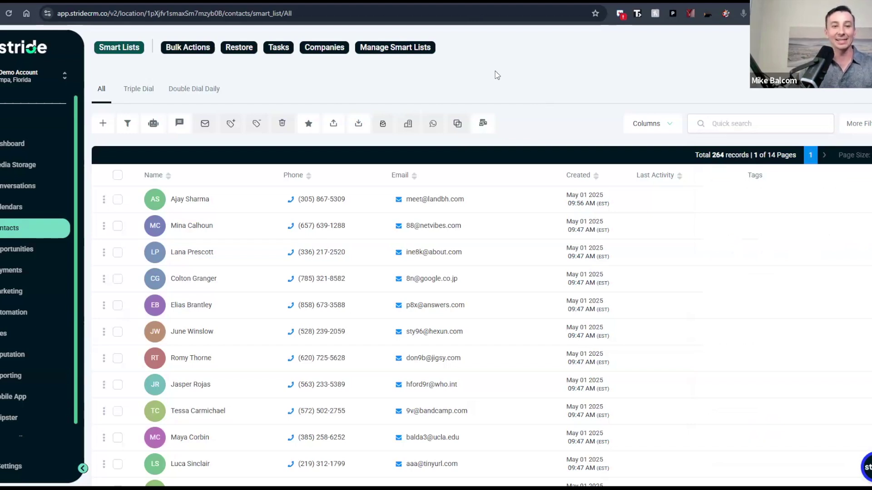
# - Open the Triple Dial smart list and view its filter conditions
pyautogui.click(132, 94)
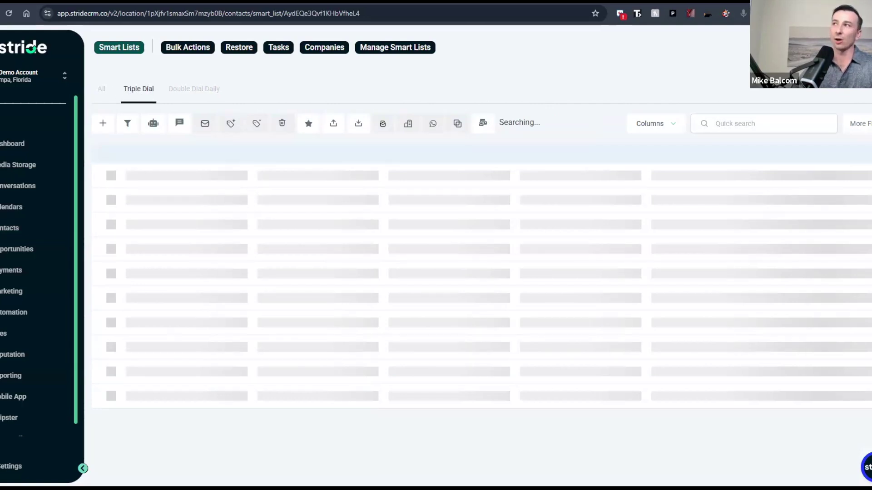
pyautogui.click(858, 124)
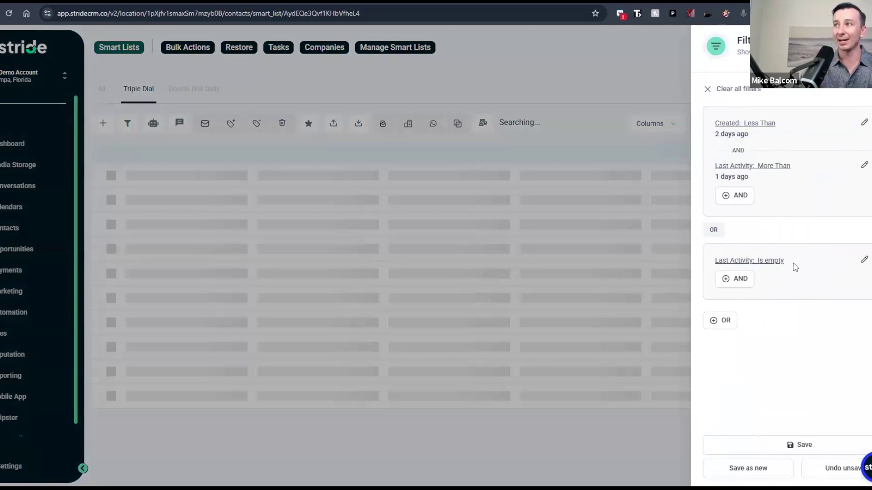
pyautogui.click(584, 89)
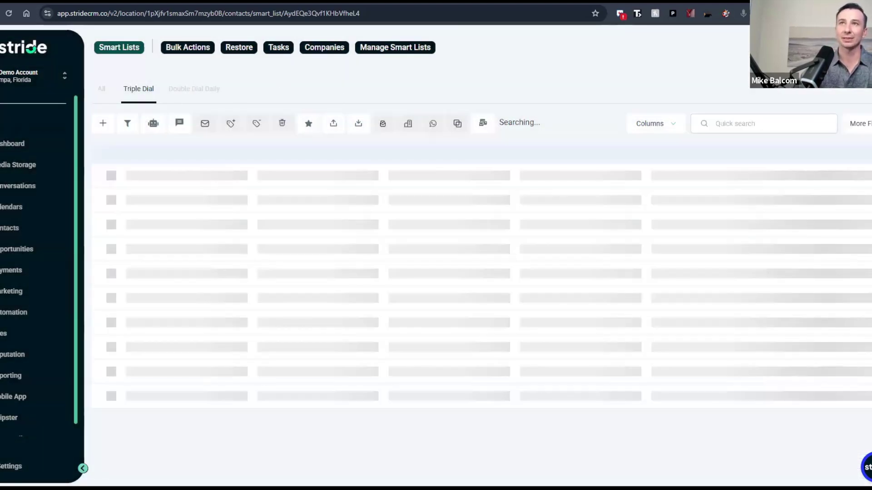
# - Switch to the Double Dial Daily smart list and check its filters
pyautogui.click(194, 89)
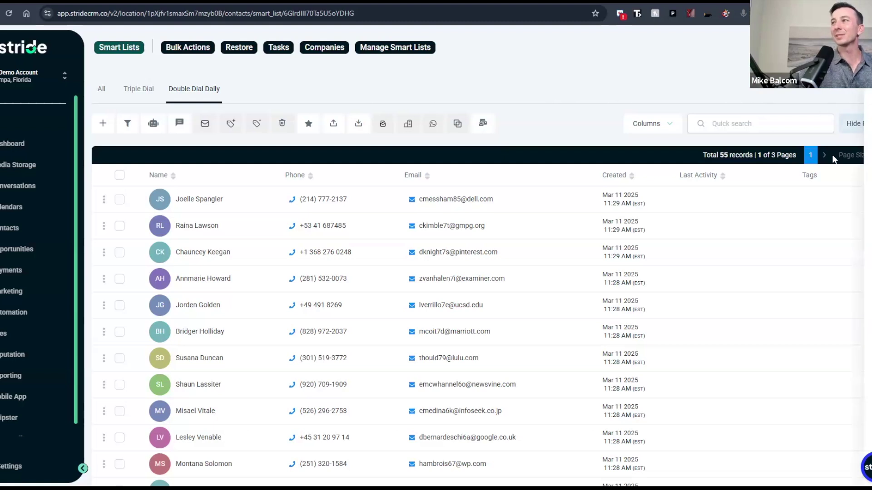
pyautogui.click(857, 123)
pyautogui.click(663, 72)
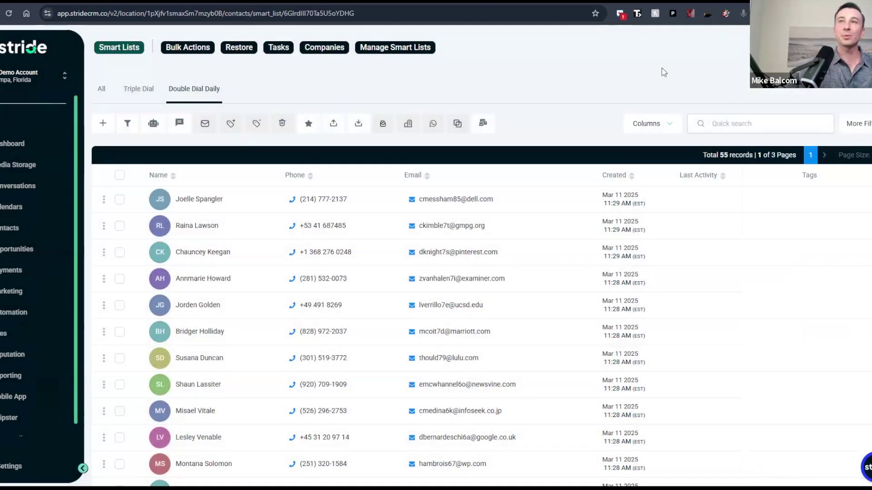
# - Return to the Triple Dial smart list, review its Created and Last Activity filters, and close the filter view
pyautogui.click(142, 90)
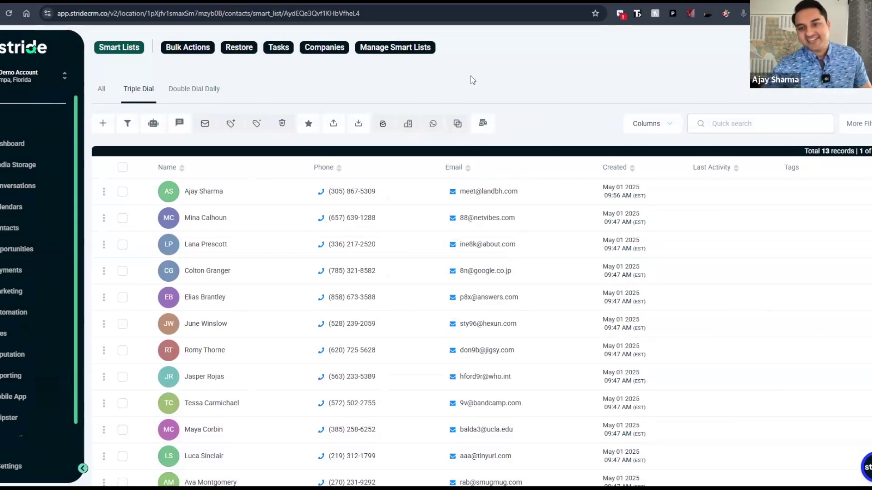
pyautogui.click(858, 123)
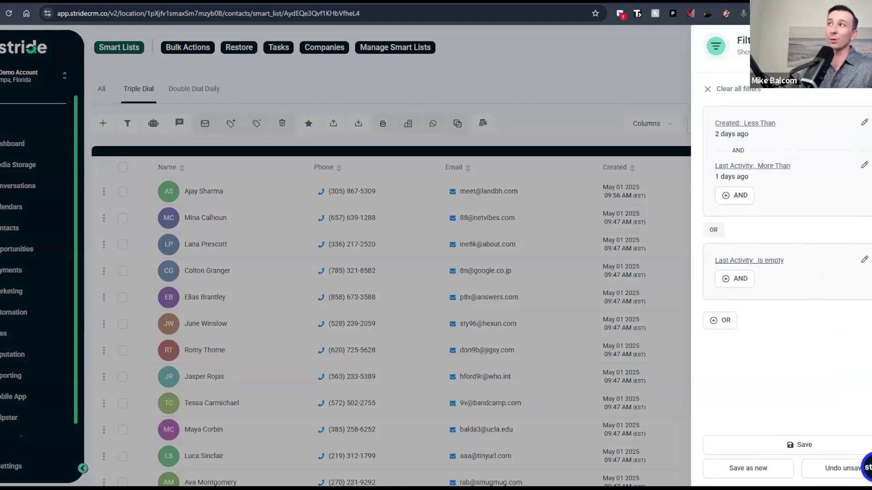
pyautogui.press('Escape')
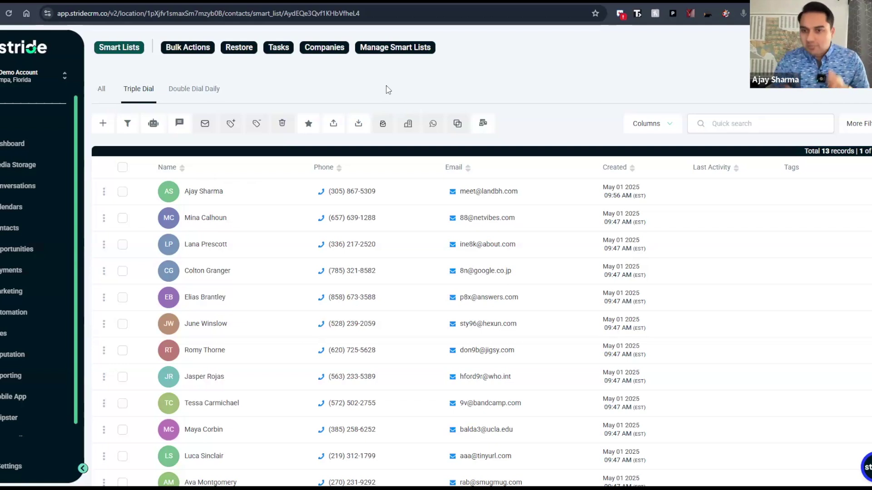
# - Open the first contact in the Triple Dial list and expand the Seller Insights section of the record
pyautogui.click(211, 193)
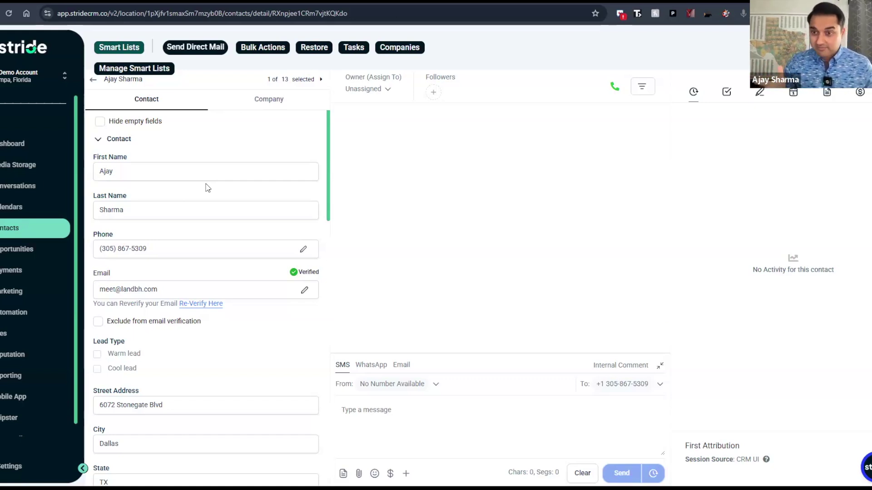
pyautogui.scroll(-5, 273, 170)
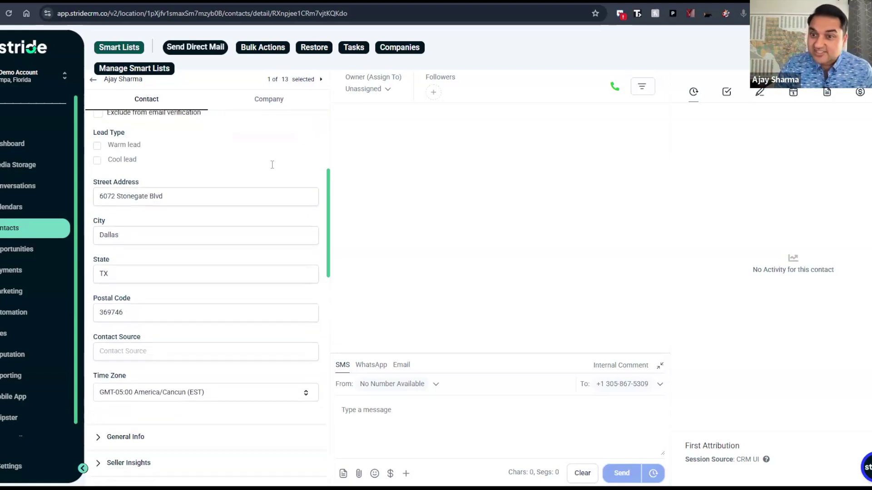
pyautogui.scroll(-4, 272, 164)
pyautogui.click(133, 280)
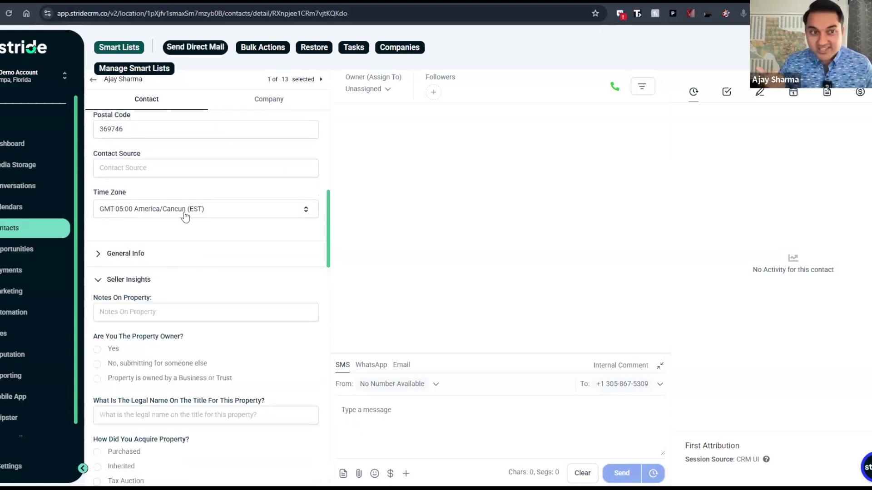
# - Examine the Seller Insights questions on the contact record, from Notes On Property through Best Time To Contact You
pyautogui.scroll(-3, 185, 216)
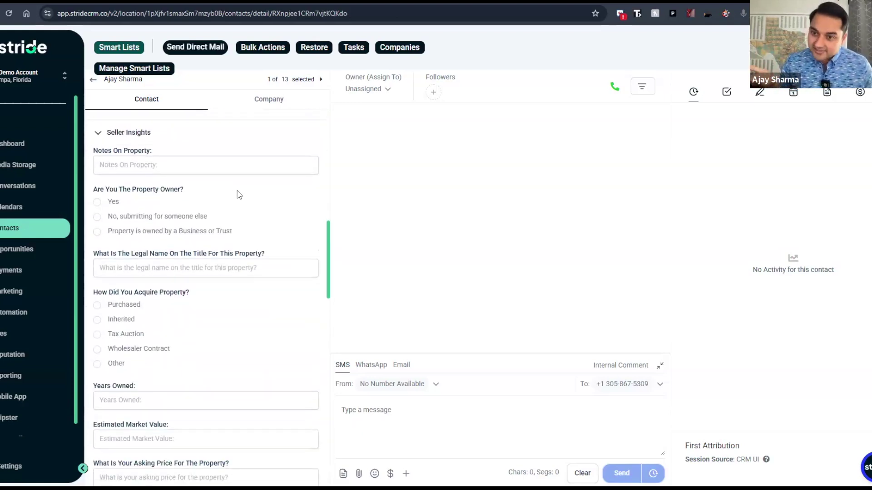
pyautogui.scroll(-5, 239, 194)
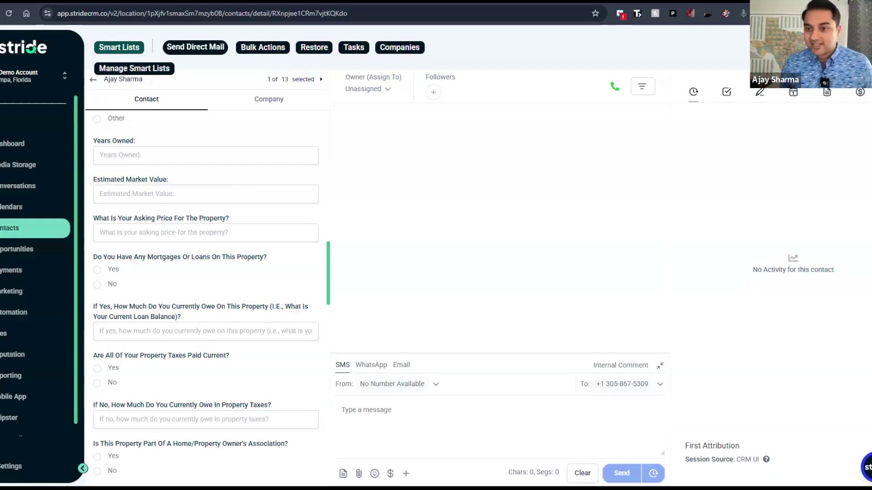
pyautogui.scroll(-2, 149, 266)
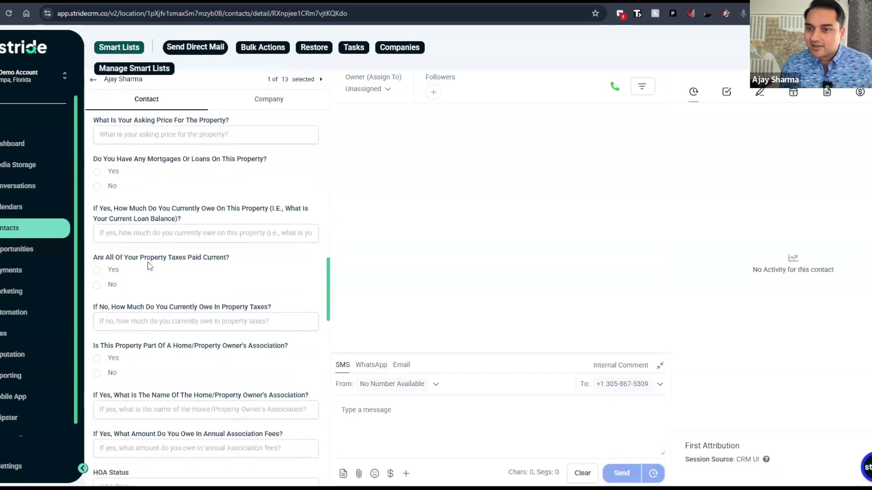
pyautogui.scroll(-4, 148, 266)
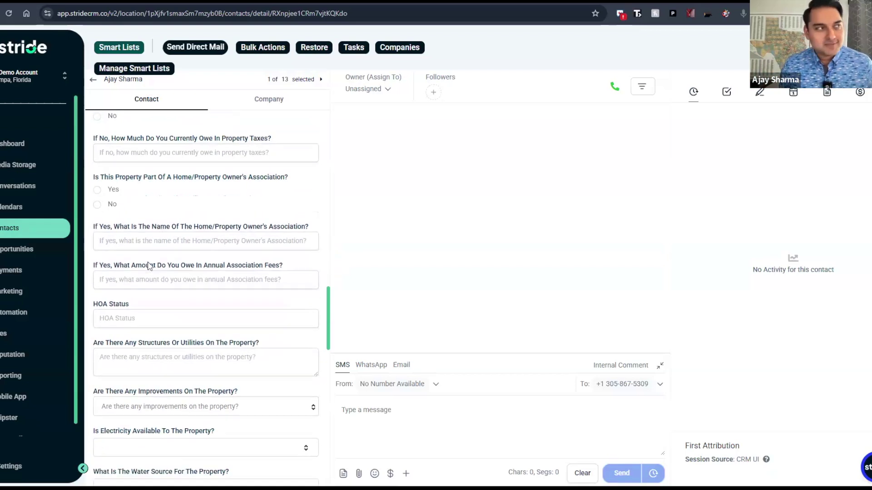
pyautogui.scroll(-2, 148, 266)
pyautogui.scroll(-3, 149, 266)
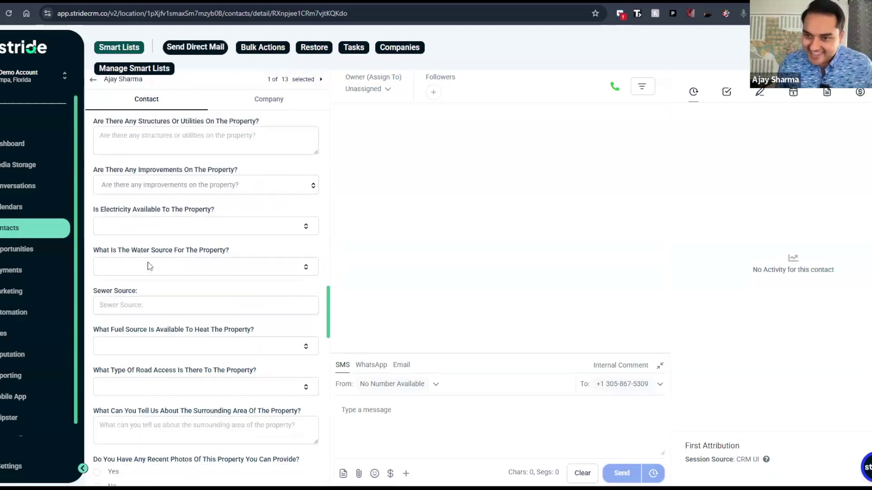
pyautogui.scroll(-2, 149, 266)
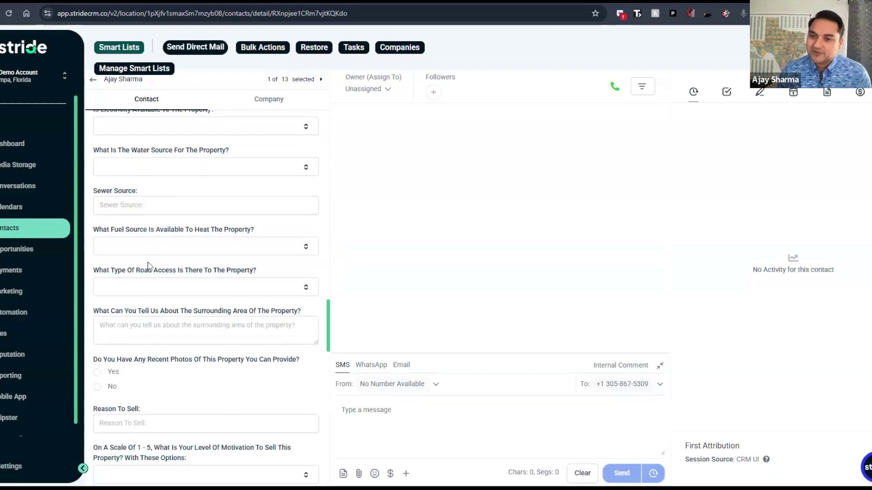
pyautogui.scroll(-3, 149, 266)
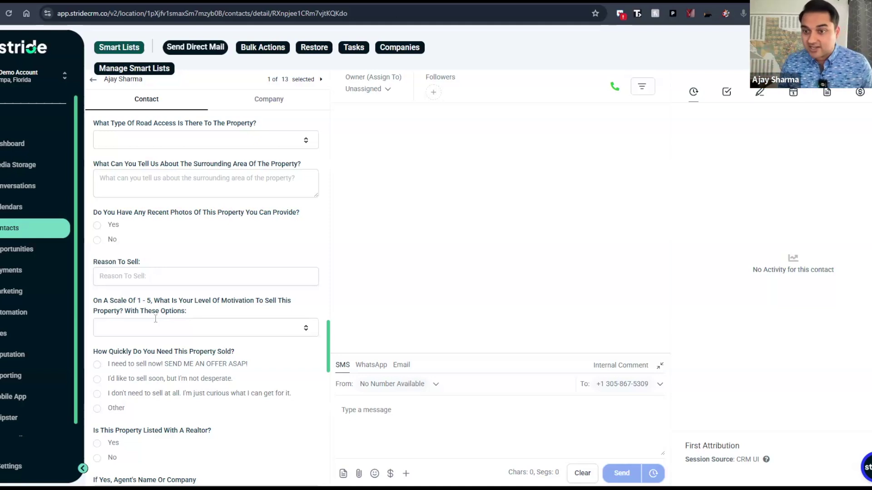
pyautogui.scroll(-4, 178, 347)
pyautogui.scroll(-2, 177, 347)
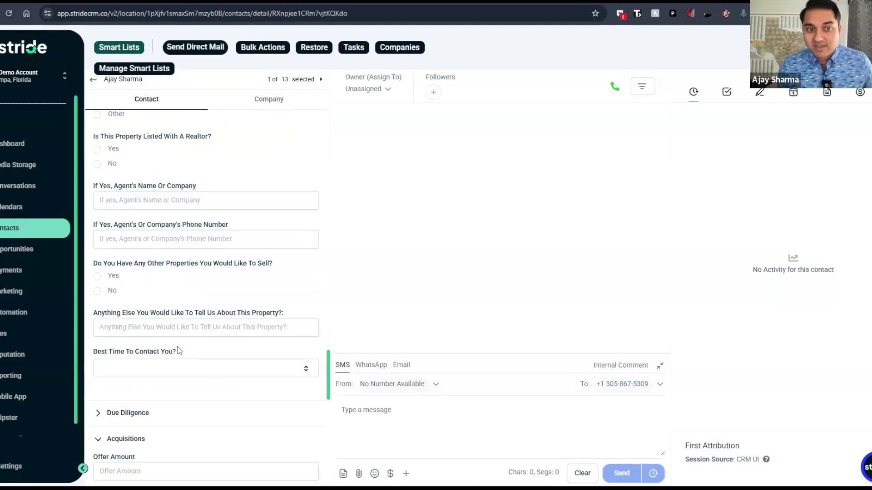
pyautogui.scroll(1, 177, 347)
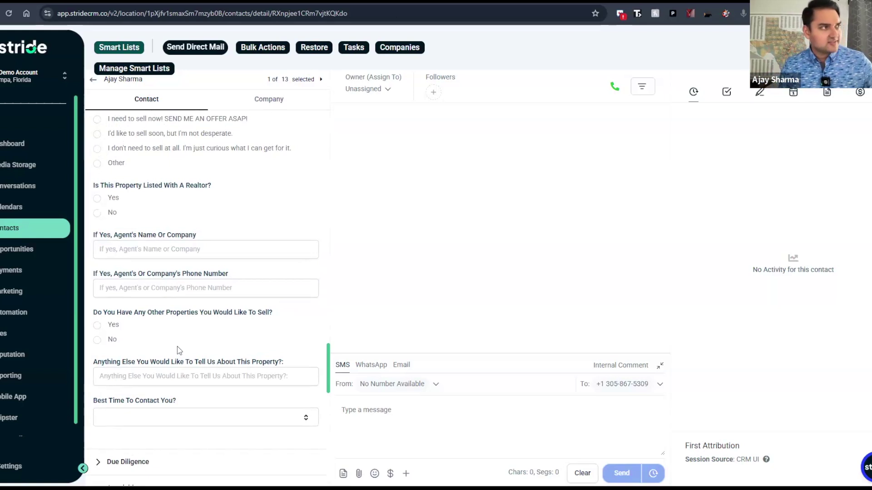
pyautogui.scroll(7, 177, 347)
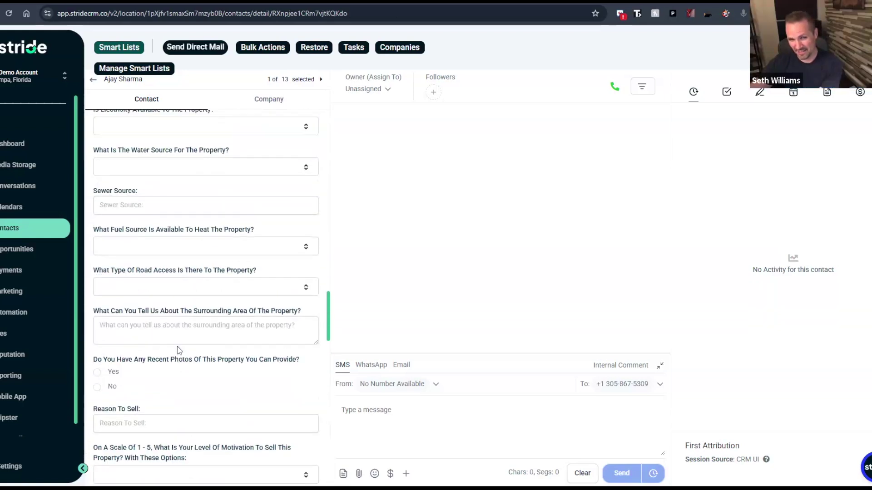
pyautogui.scroll(2, 177, 347)
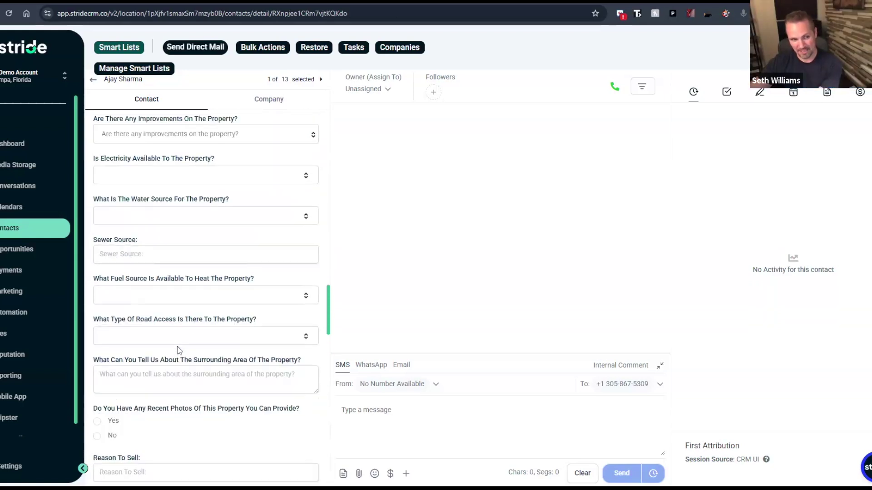
pyautogui.scroll(12, 177, 347)
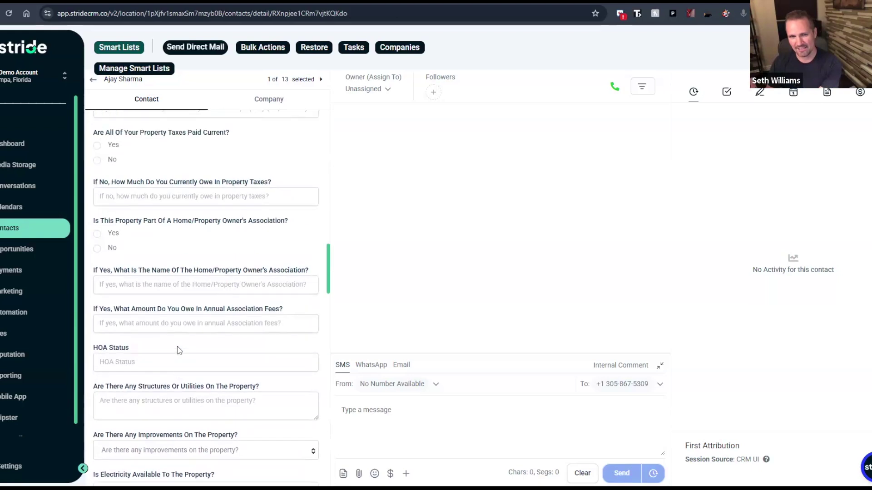
pyautogui.scroll(6, 177, 347)
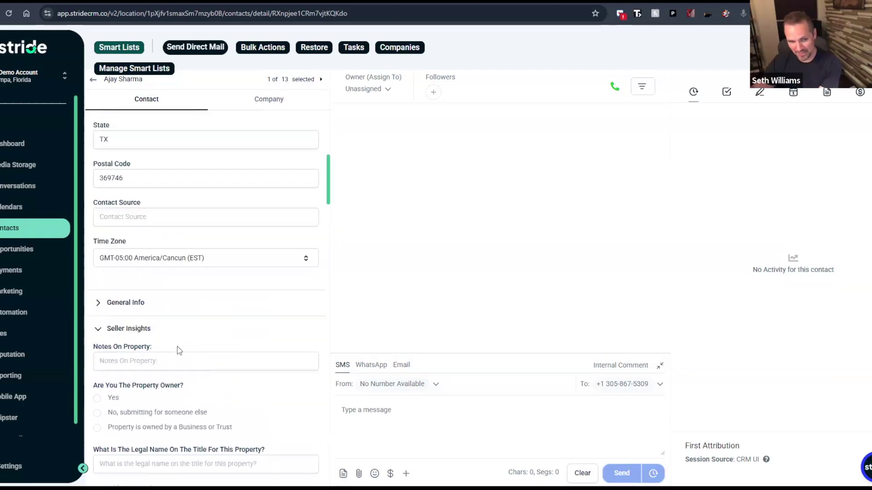
# - Go through the Seller Insights questions again, covering ownership, acquisition, mortgages, taxes, HOA, utilities, road access and reason to sell
pyautogui.scroll(1, 177, 347)
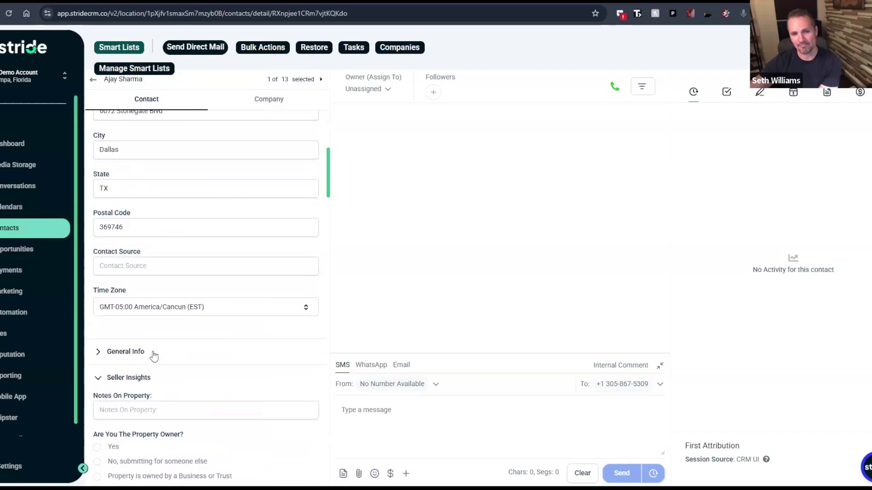
pyautogui.scroll(-3, 153, 356)
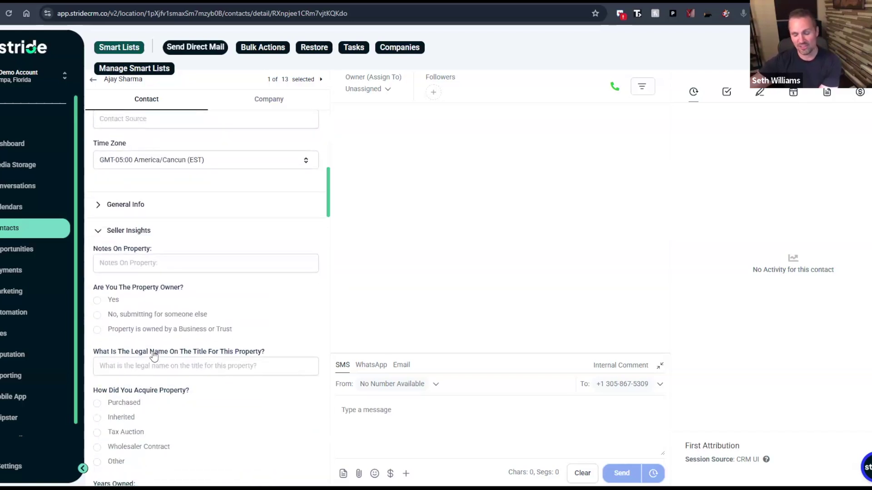
pyautogui.scroll(-3, 281, 338)
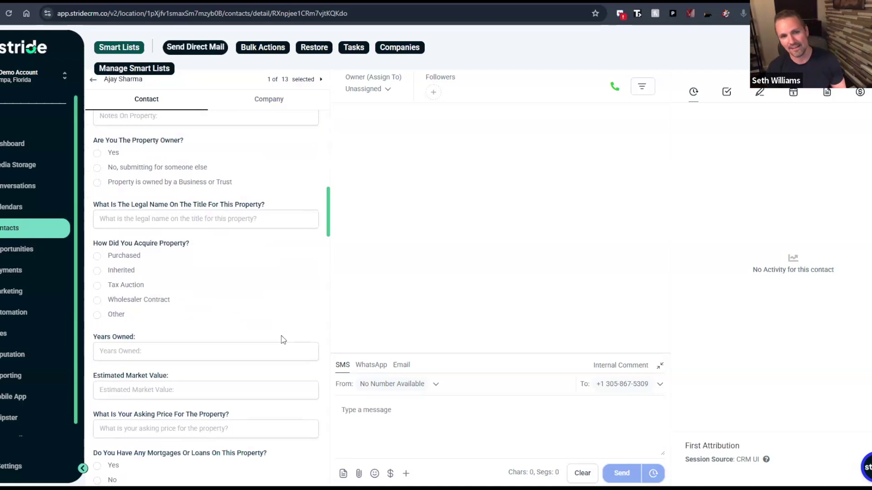
pyautogui.scroll(-7, 282, 338)
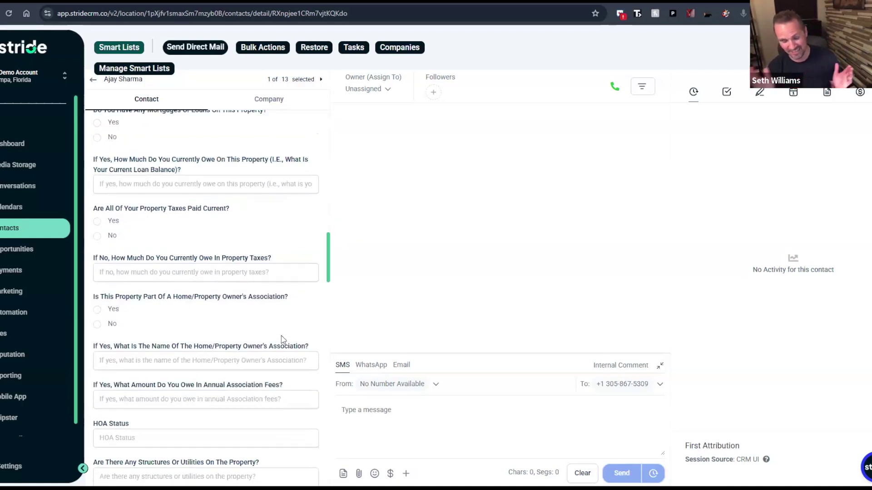
pyautogui.scroll(-6, 282, 336)
pyautogui.scroll(-8, 281, 336)
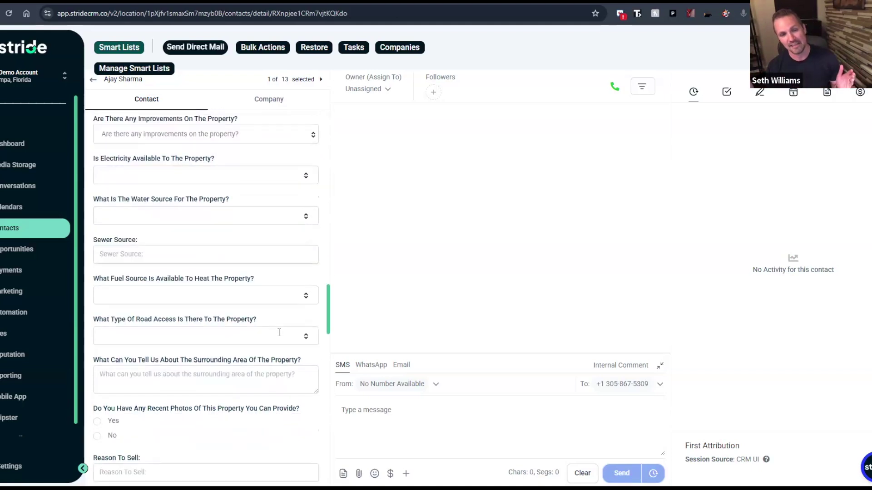
pyautogui.scroll(-6, 279, 332)
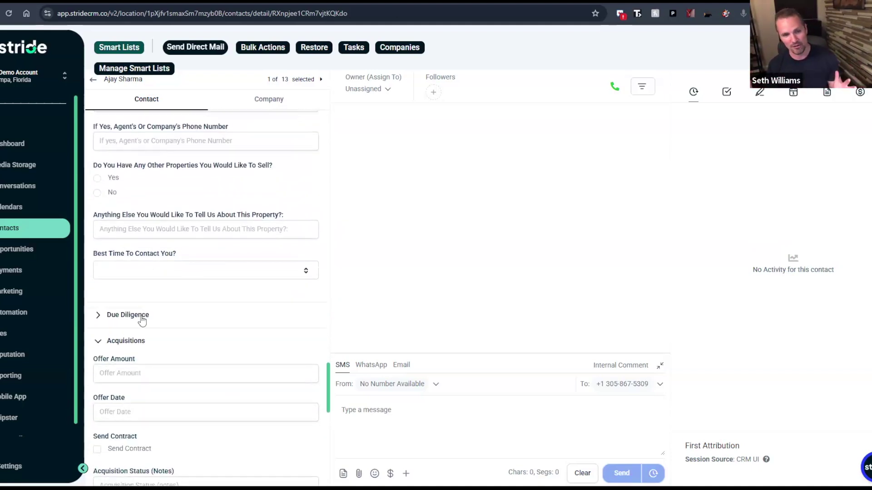
# - Expand the Due Diligence section, check the Wetland Status options, and review the remaining fields down to Acquisitions
pyautogui.click(183, 305)
pyautogui.scroll(-4, 183, 305)
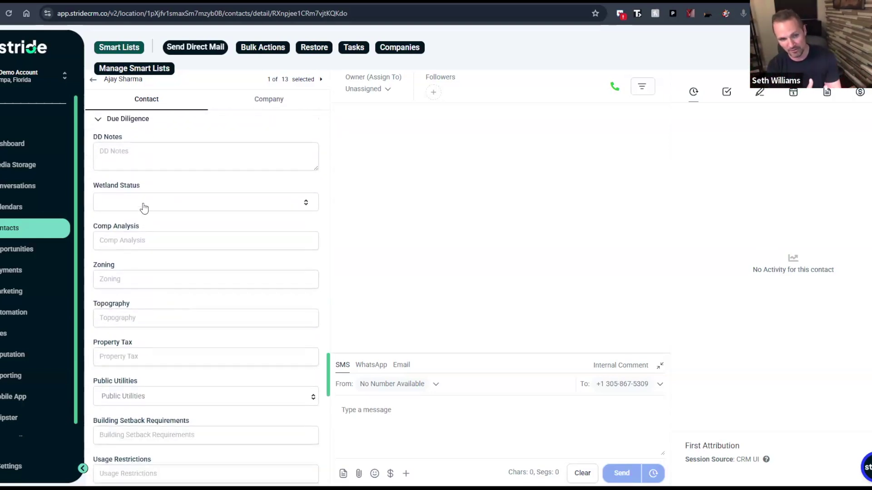
pyautogui.click(144, 208)
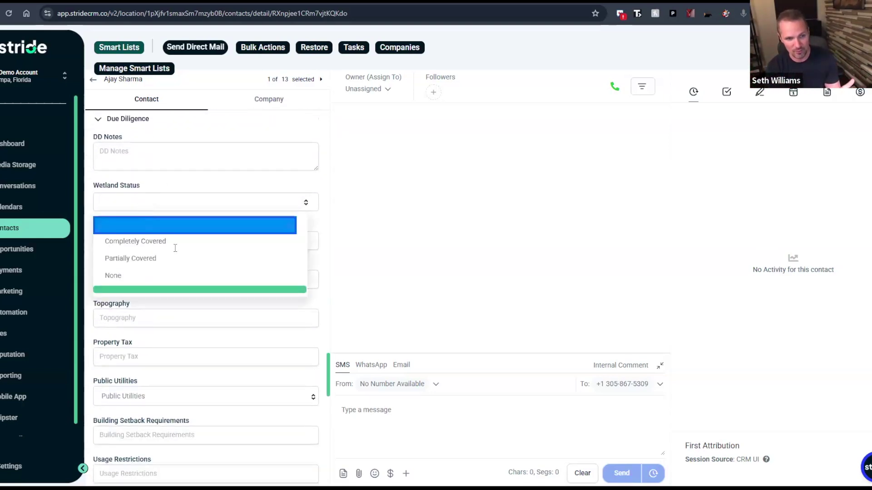
pyautogui.scroll(-2, 176, 247)
pyautogui.scroll(-5, 177, 251)
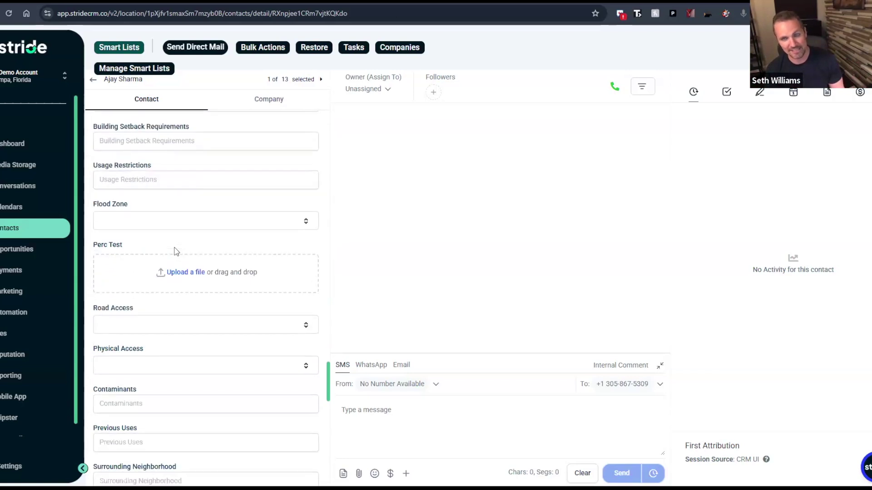
pyautogui.scroll(-3, 176, 251)
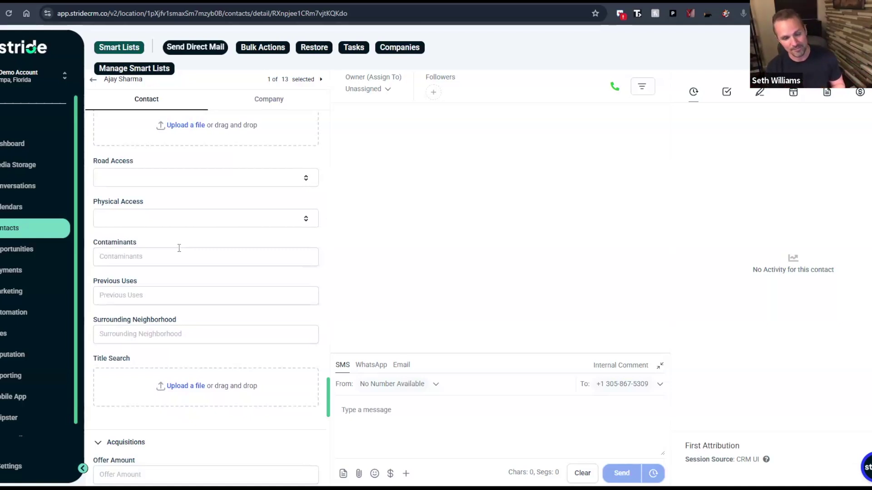
pyautogui.scroll(-4, 180, 282)
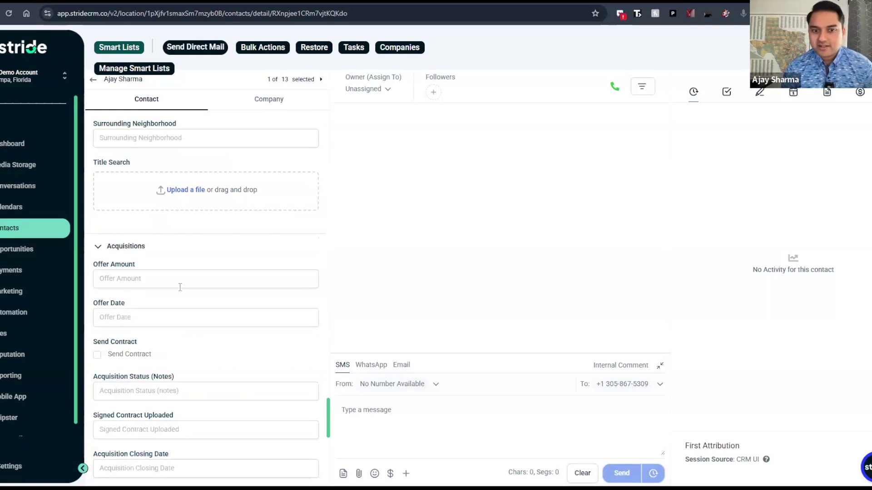
# - Go back to the contact's basic details and look over the phone, email, Lead Type and address fields
pyautogui.scroll(7, 180, 287)
pyautogui.scroll(10, 180, 291)
pyautogui.scroll(10, 180, 291)
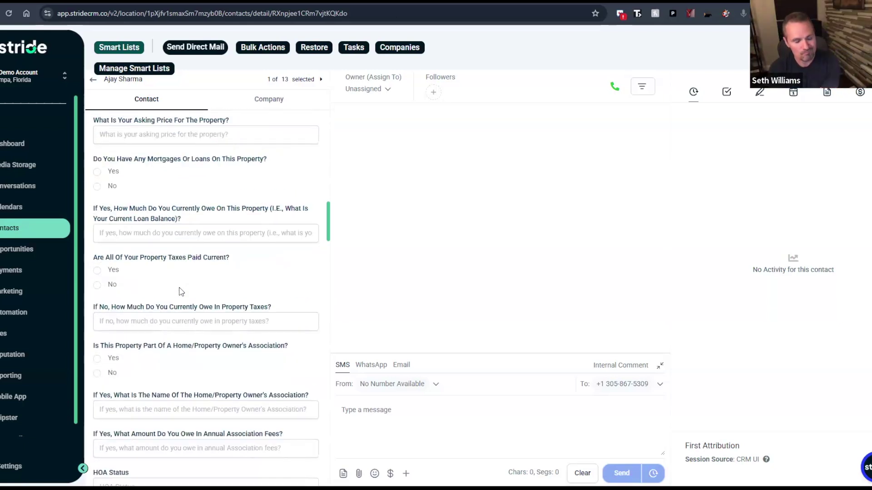
pyautogui.scroll(12, 180, 291)
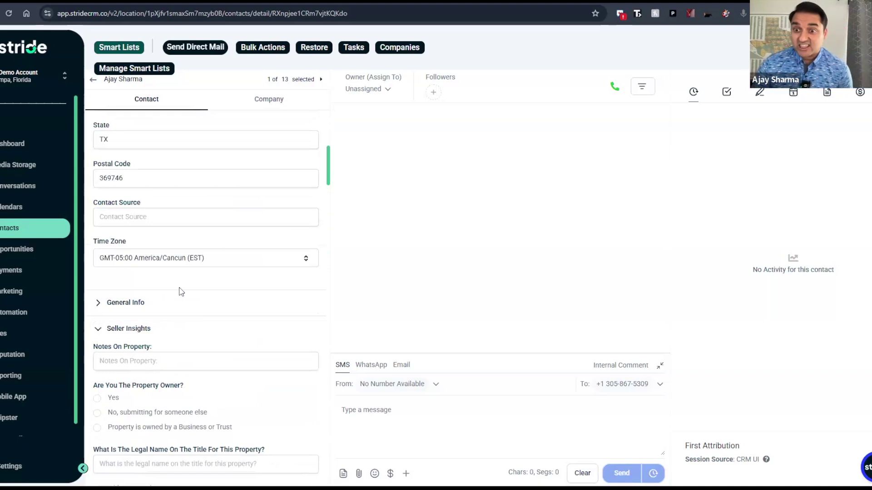
pyautogui.scroll(7, 179, 291)
pyautogui.scroll(-1, 180, 291)
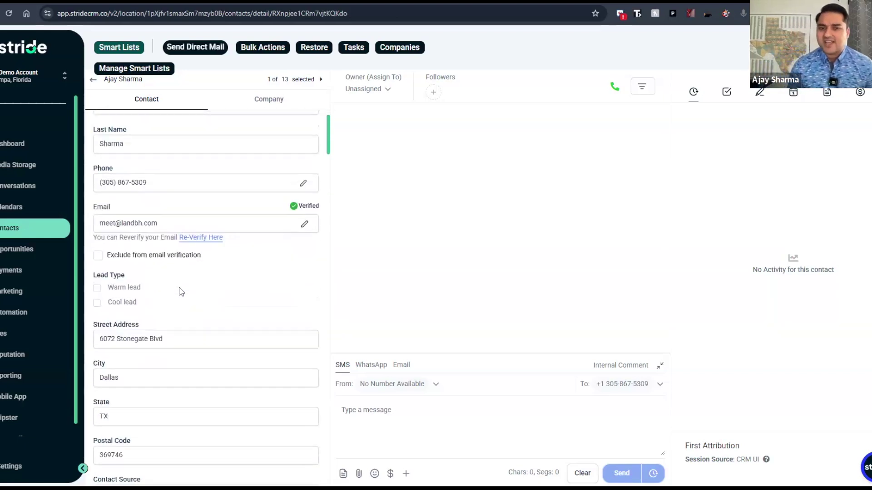
# - Examine the whole contact record from the address fields through Seller Insights and Due Diligence to the Acquisitions fields
pyautogui.scroll(-3, 181, 291)
pyautogui.scroll(-6, 179, 287)
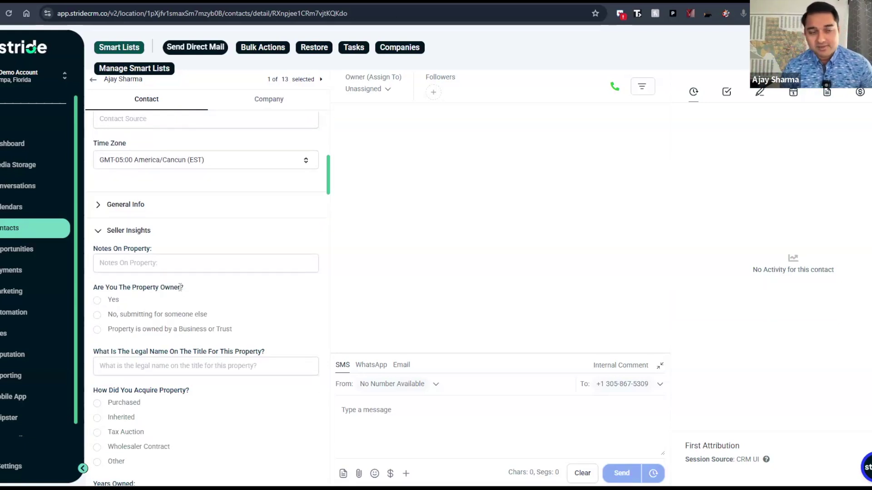
pyautogui.scroll(-5, 180, 287)
pyautogui.scroll(-1, 179, 287)
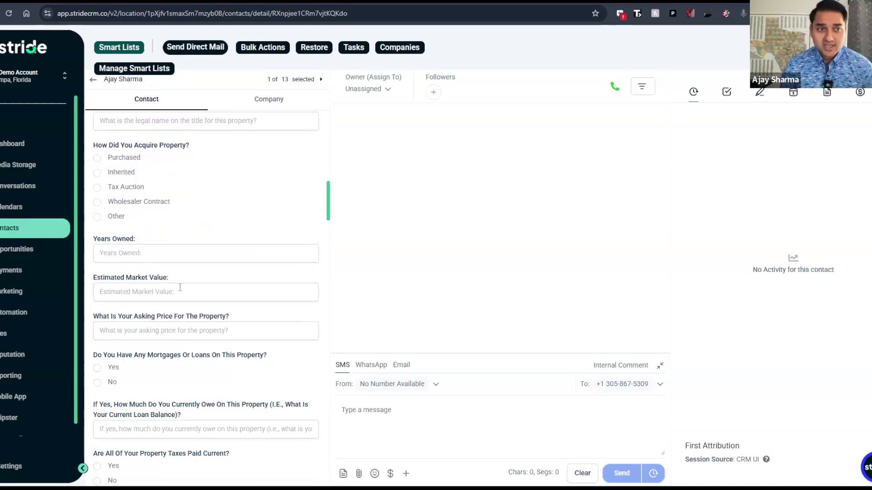
pyautogui.scroll(-7, 180, 287)
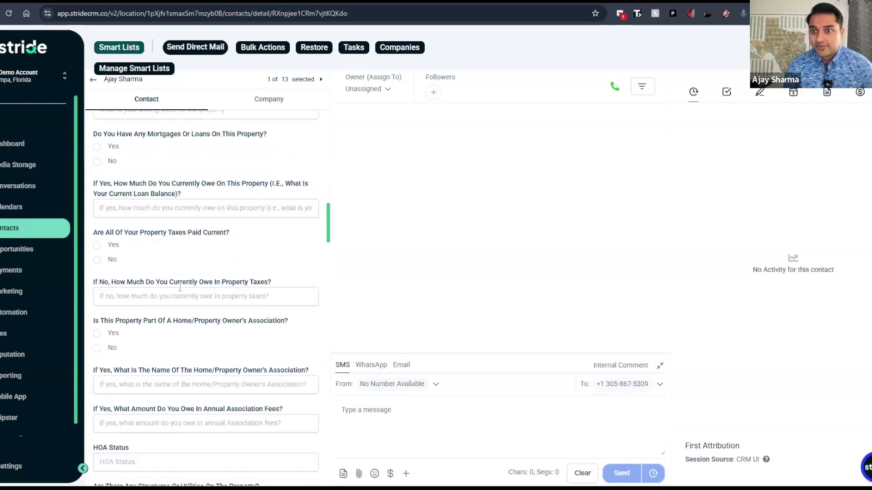
pyautogui.scroll(-18, 179, 291)
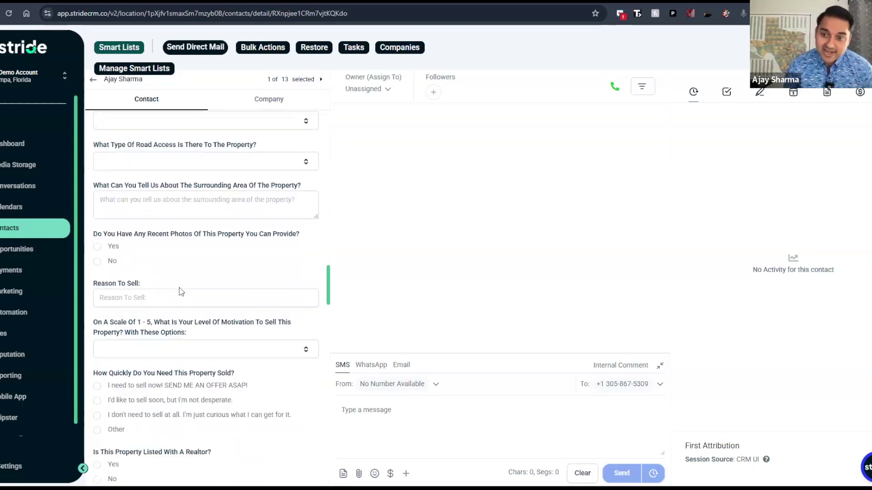
pyautogui.scroll(-16, 179, 291)
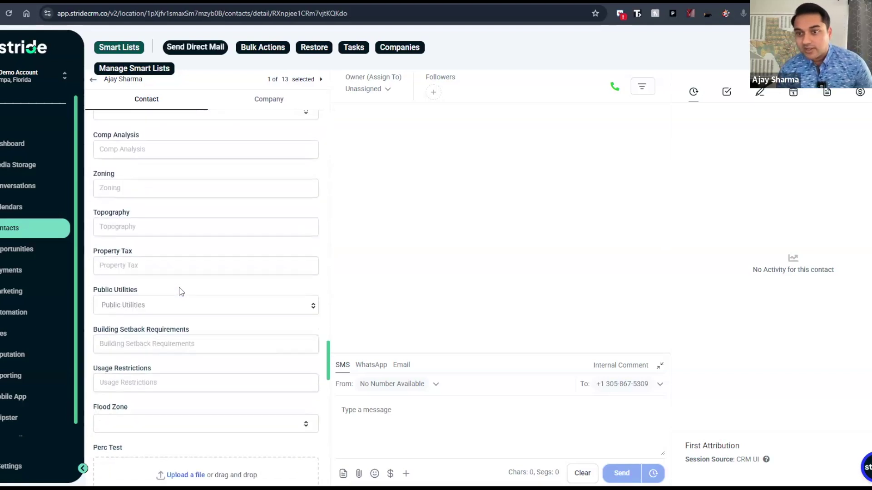
pyautogui.scroll(-11, 179, 290)
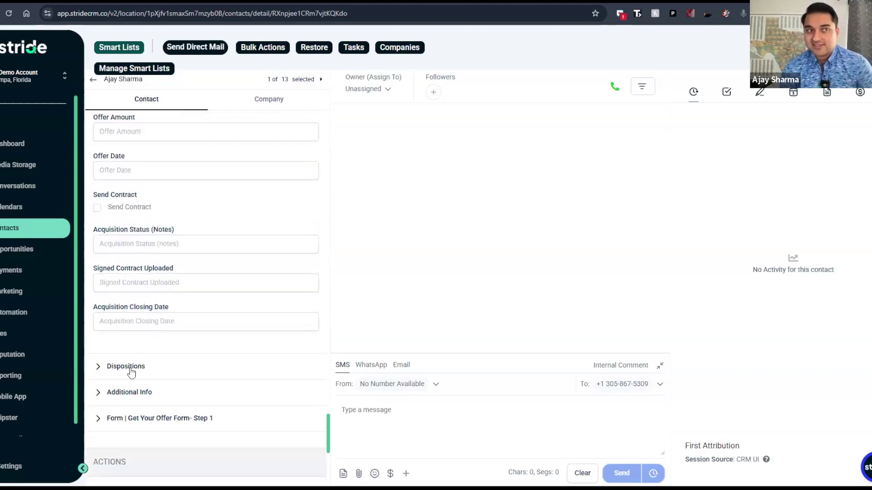
# - Expand the Dispositions section and review its listing, buyer, offer and closing fields
pyautogui.click(130, 369)
pyautogui.scroll(-4, 178, 312)
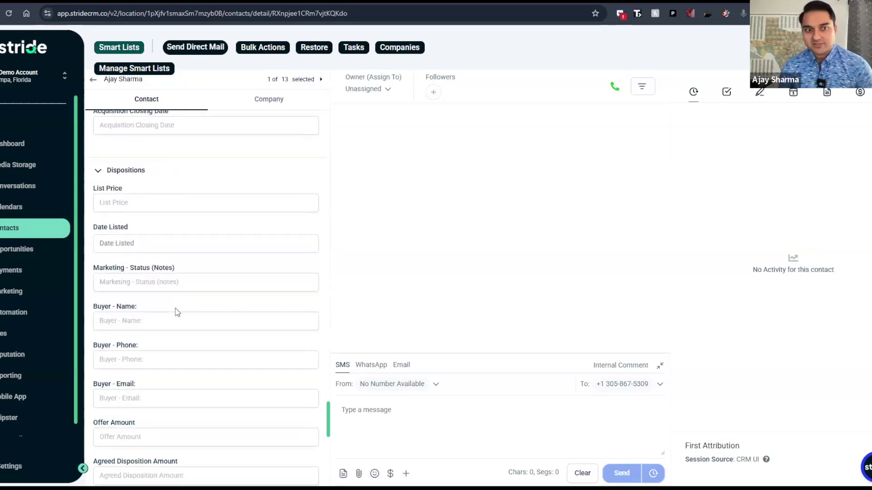
pyautogui.scroll(-2, 177, 313)
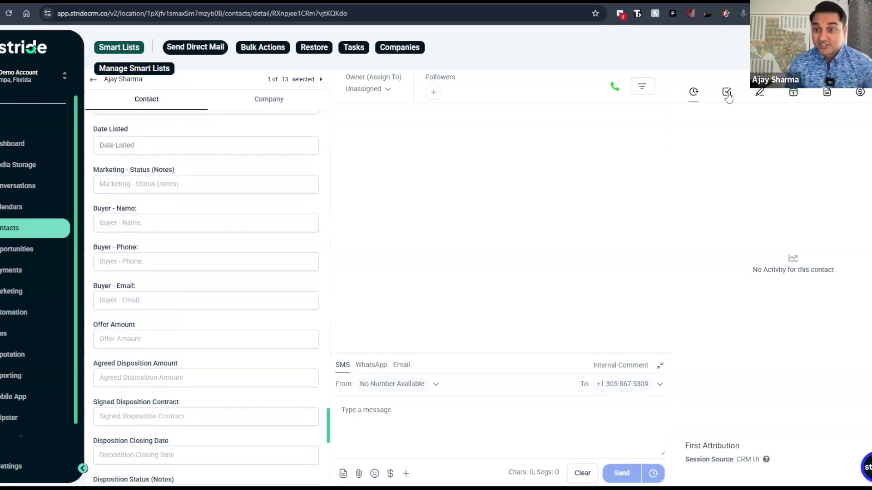
# - View the contact's tasks, notes and appointments in turn
pyautogui.click(727, 95)
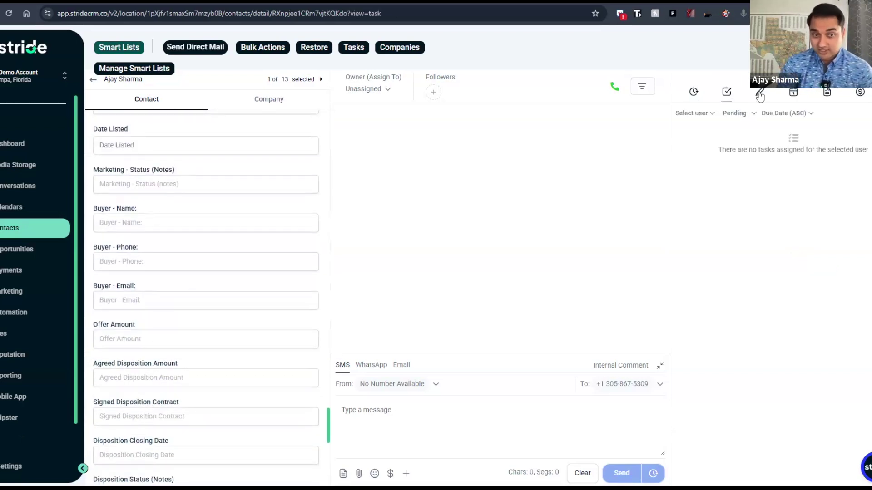
pyautogui.click(759, 93)
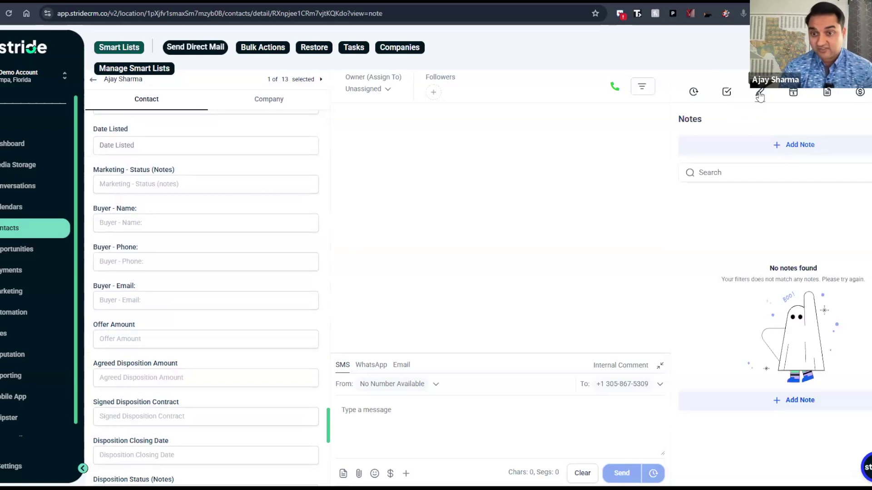
pyautogui.click(793, 94)
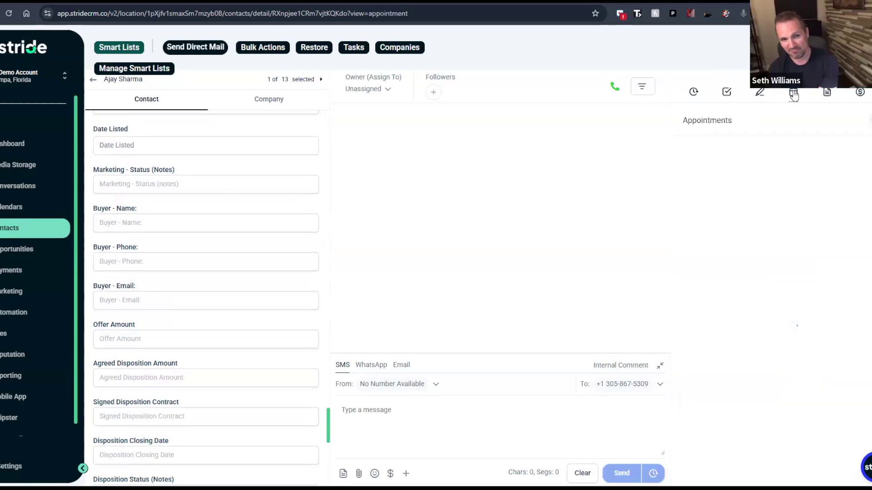
# - Add and save a contact note reading "The lead is going to close!", followed by the contact's first name and "has no idea what he has"
pyautogui.click(760, 95)
pyautogui.click(759, 150)
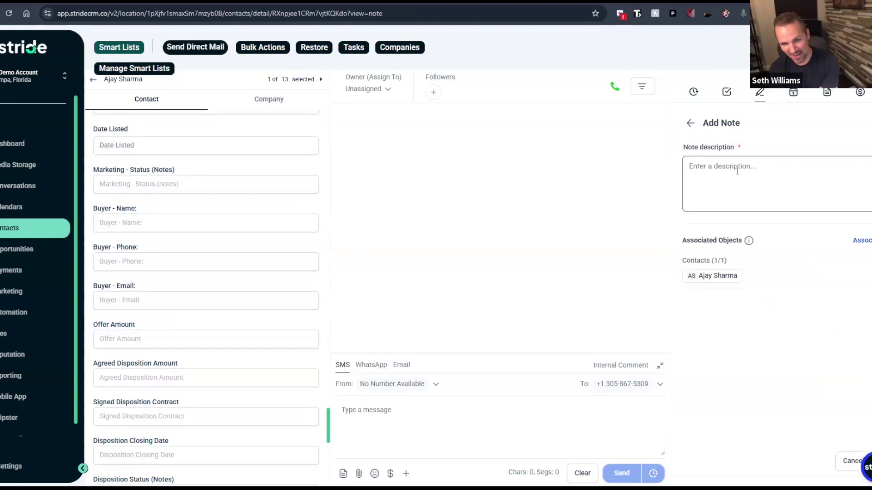
pyautogui.write('The lead is')
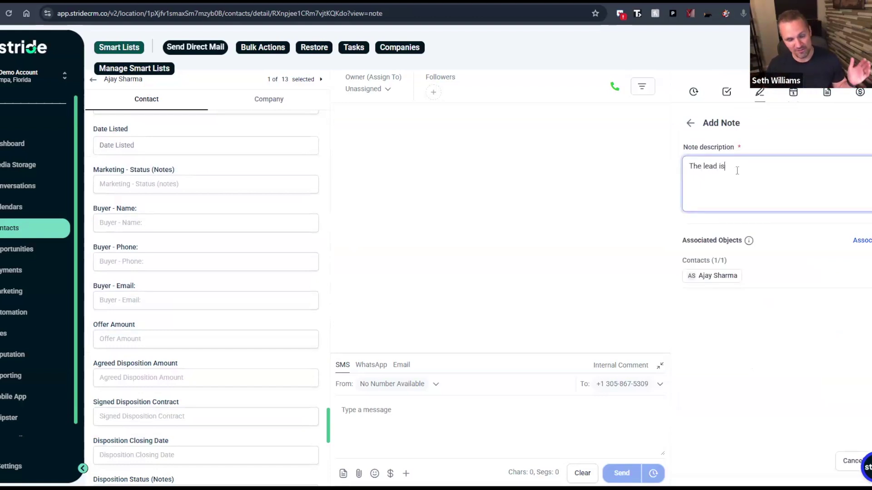
pyautogui.write(' going to close')
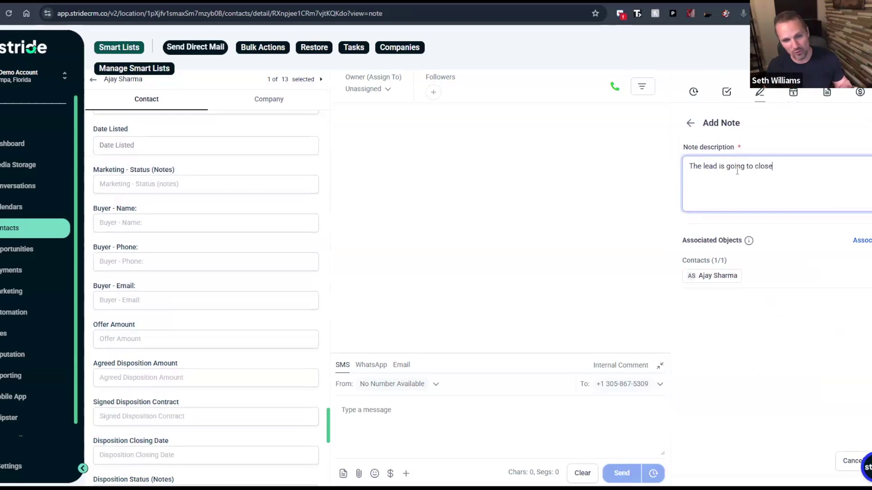
pyautogui.write('! Ajay has no')
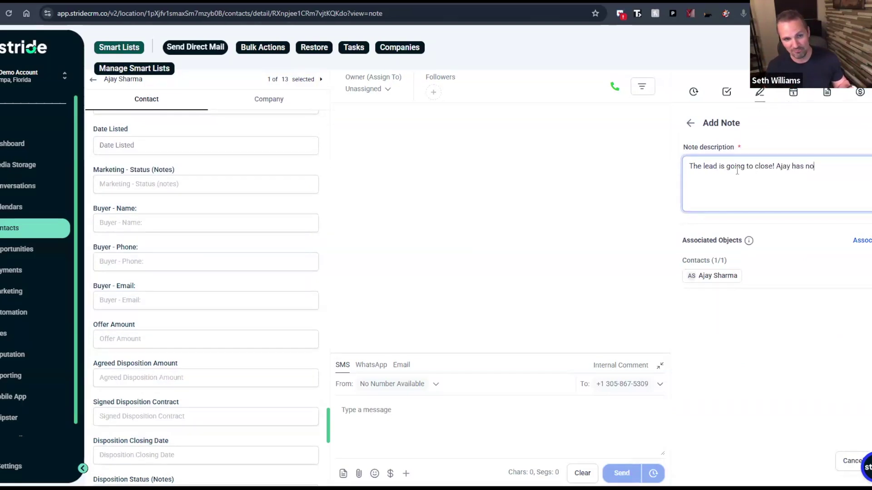
pyautogui.write(' idea what he has')
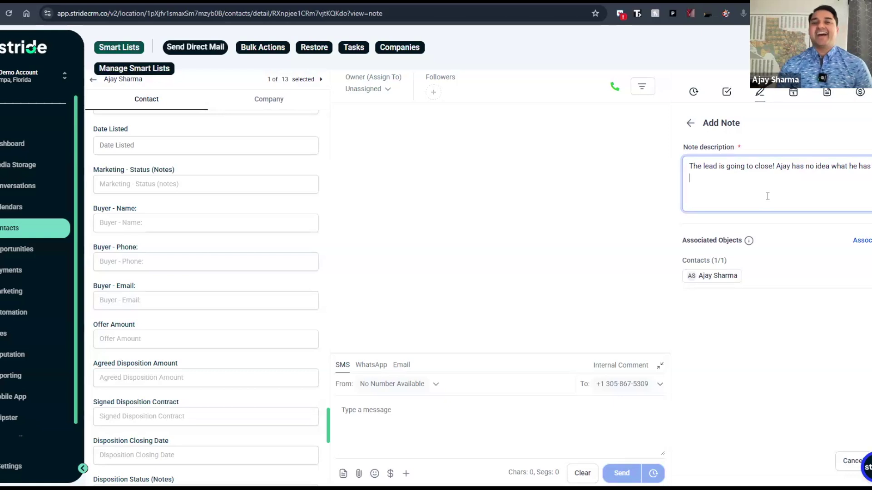
pyautogui.click(868, 460)
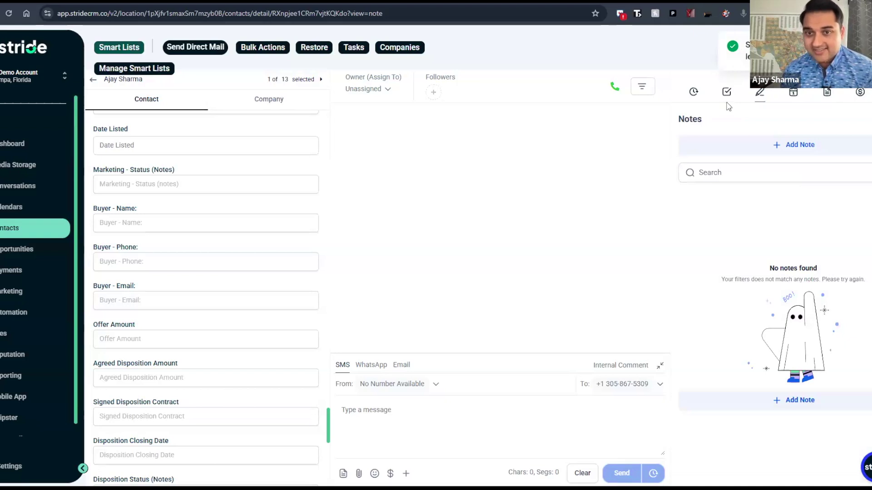
# - Open the contact's appointments and look back through the Due Diligence and Seller Insights fields
pyautogui.click(791, 102)
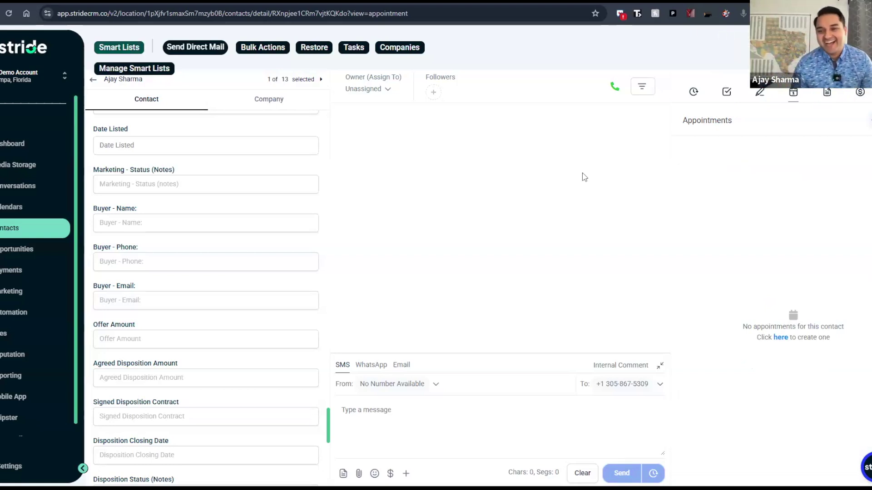
pyautogui.scroll(10, 281, 236)
pyautogui.scroll(10, 281, 236)
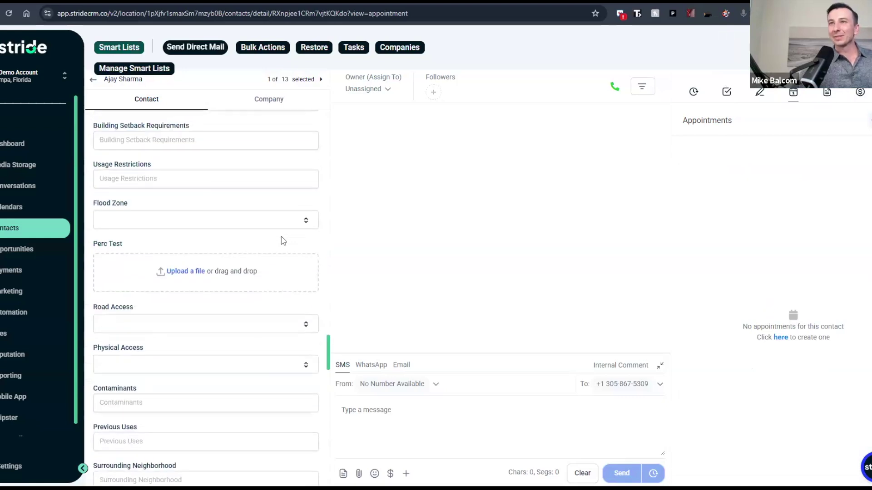
pyautogui.scroll(10, 281, 236)
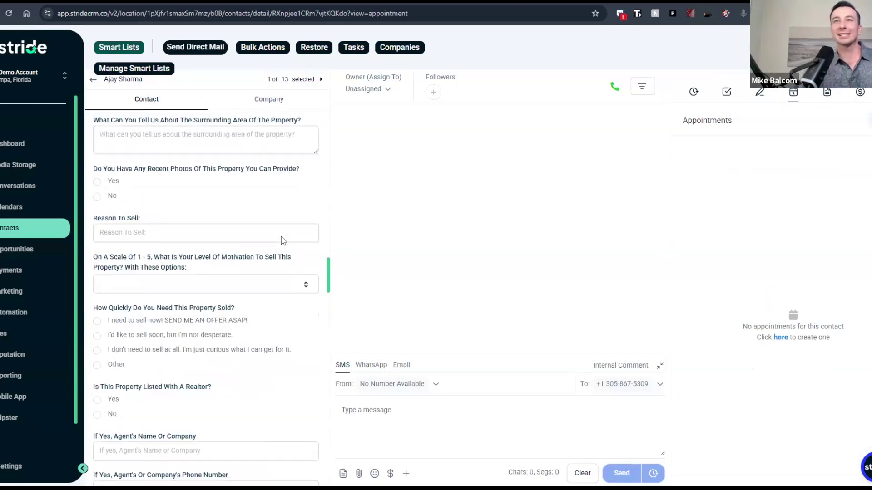
pyautogui.scroll(7, 282, 236)
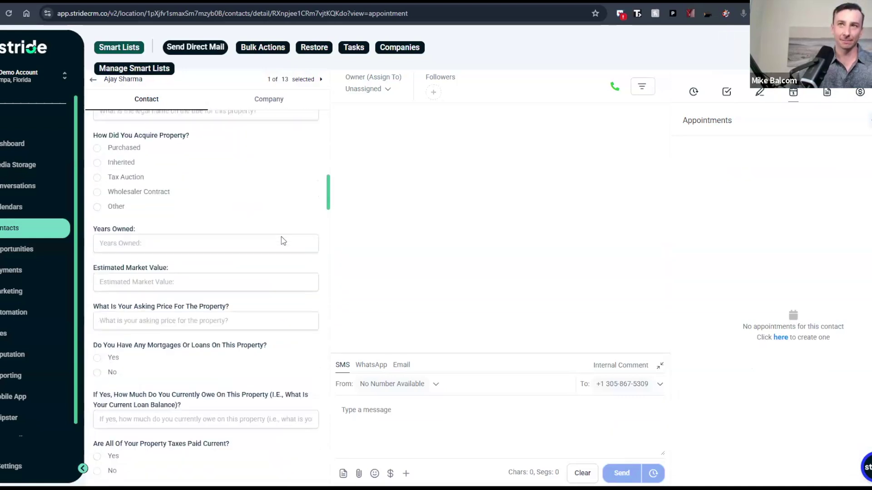
# - Look through the Seller Insights questions on ownership, asking price, mortgages, property taxes, HOA and utilities
pyautogui.scroll(-4, 202, 225)
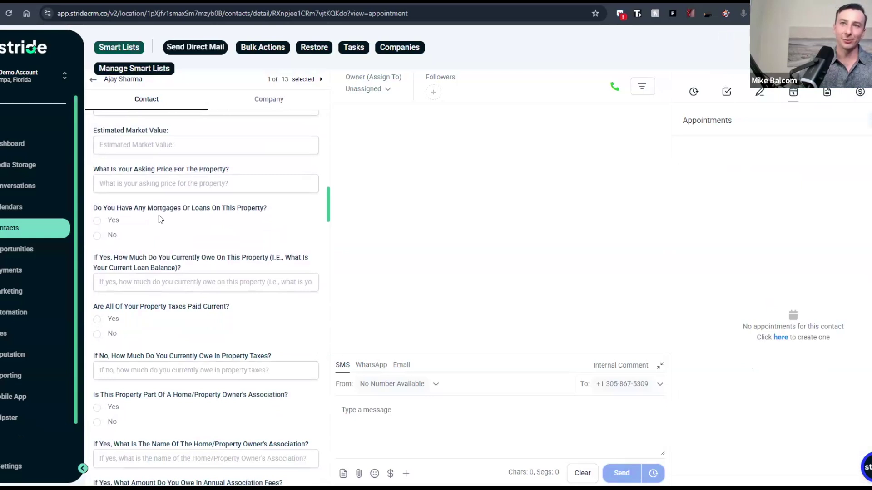
pyautogui.scroll(-2, 160, 219)
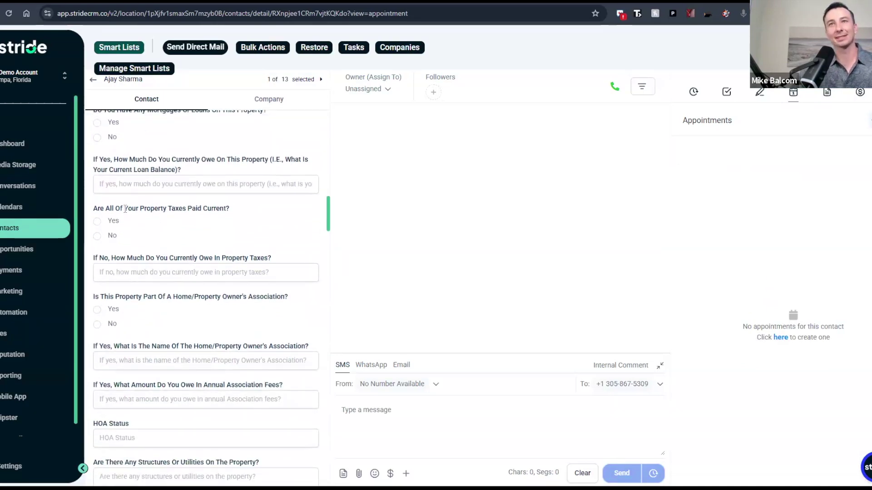
pyautogui.scroll(-2, 151, 270)
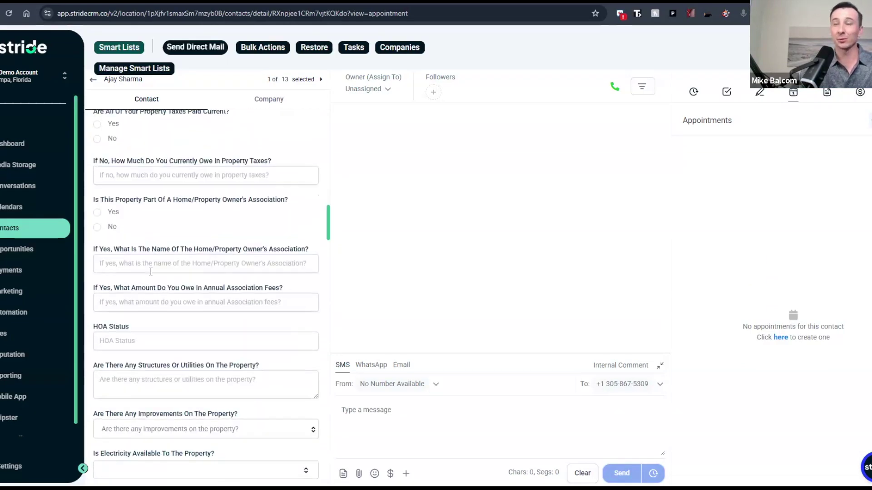
pyautogui.scroll(12, 151, 272)
pyautogui.scroll(2, 156, 280)
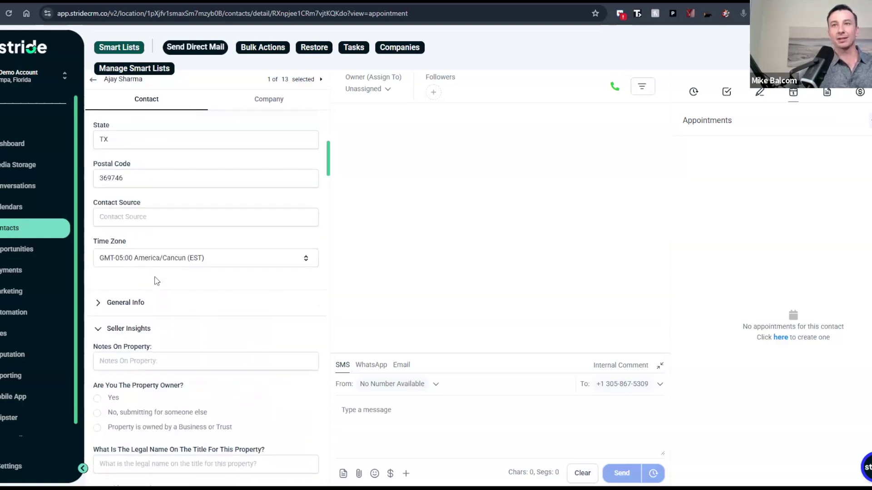
pyautogui.scroll(-1, 155, 280)
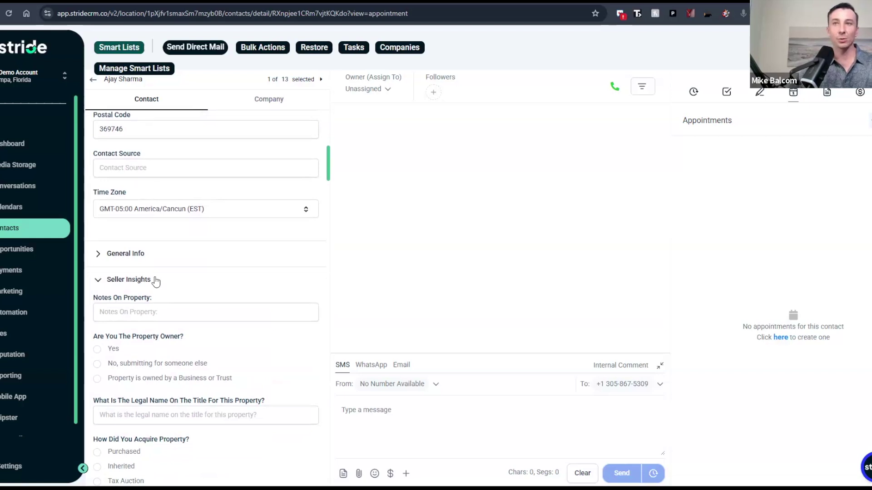
pyautogui.scroll(-9, 156, 282)
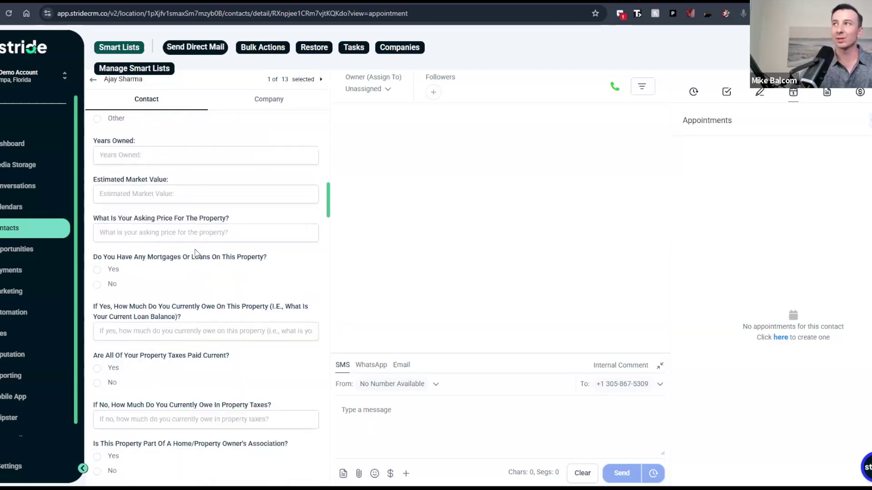
# - View the contact's activity, tasks, notes and appointments in turn
pyautogui.click(693, 95)
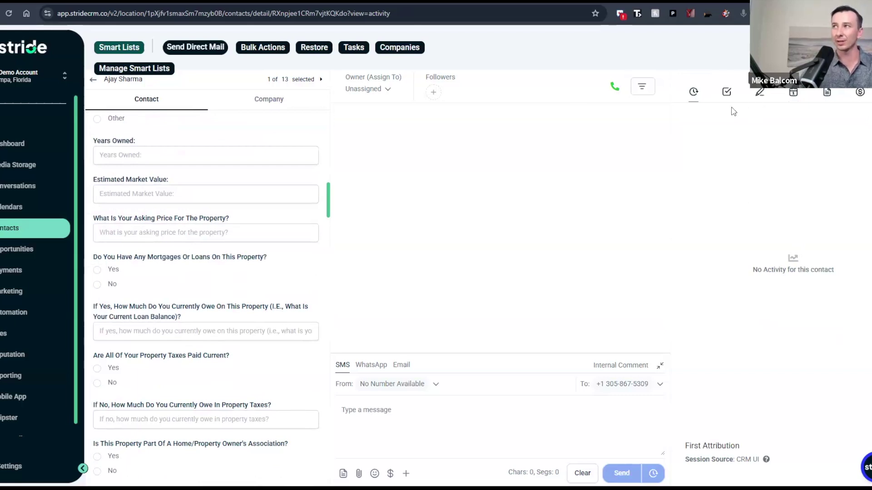
pyautogui.click(726, 92)
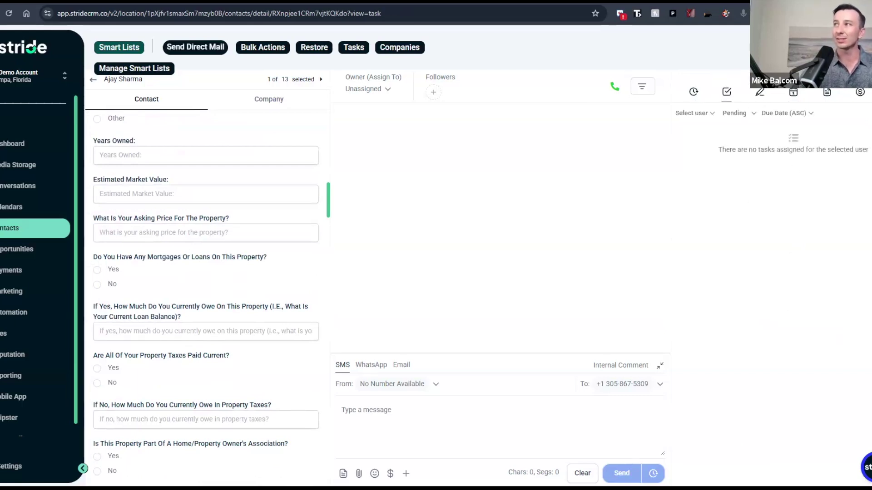
pyautogui.click(758, 93)
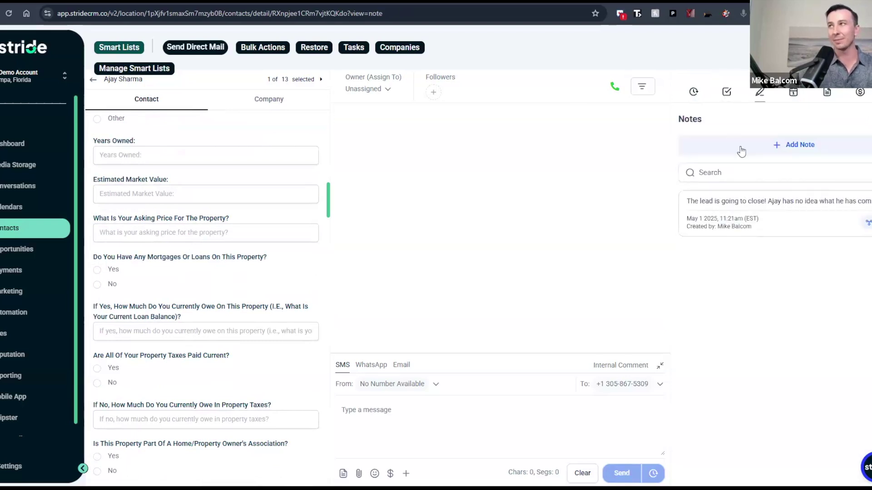
pyautogui.click(795, 93)
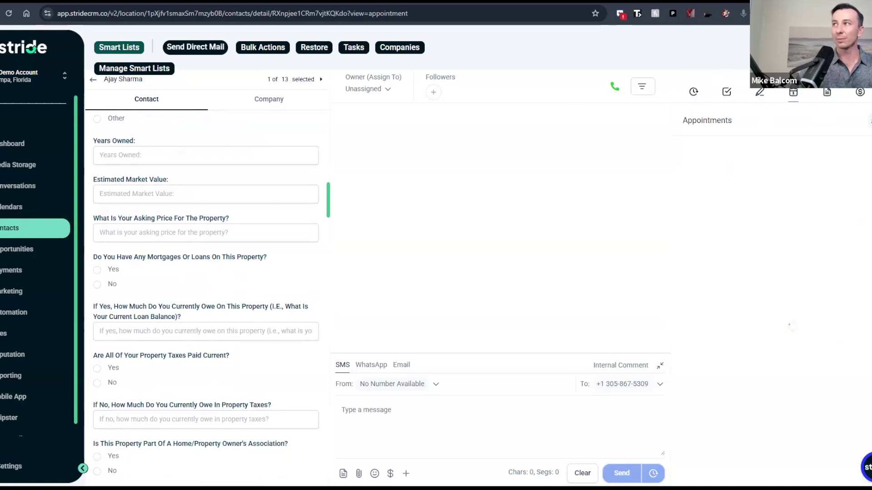
# - Open a new appointment form for the contact, review its calendar, team member, date and meeting location fields, and close it without booking
pyautogui.click(869, 122)
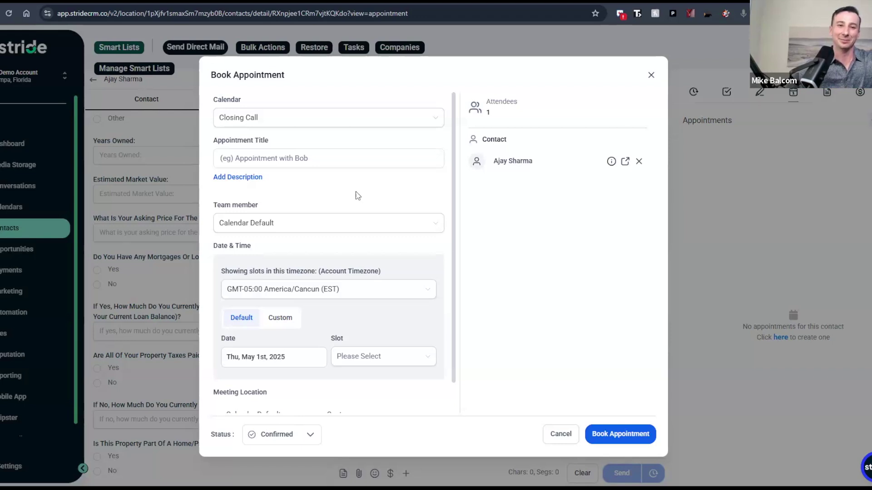
pyautogui.scroll(-1, 364, 197)
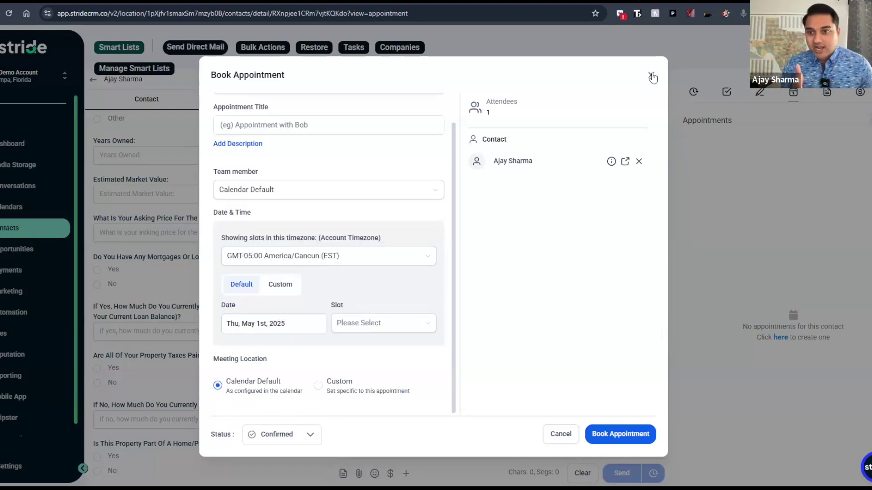
pyautogui.scroll(1, 351, 199)
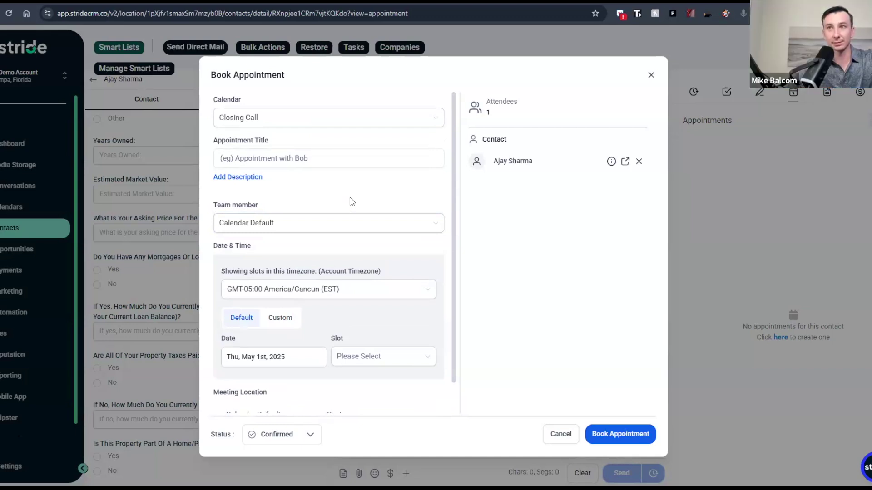
pyautogui.scroll(-1, 352, 201)
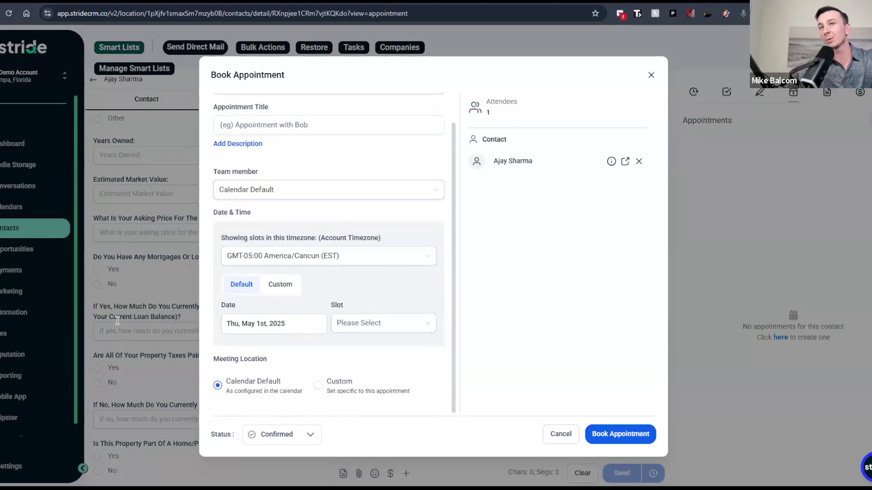
pyautogui.click(145, 285)
# - In the Acquisitions section, set the offer amount to 50,000, the offer date to 5/1/2025 and the acquisition closing date to 6/1/2025
pyautogui.scroll(-15, 145, 285)
pyautogui.scroll(-20, 153, 286)
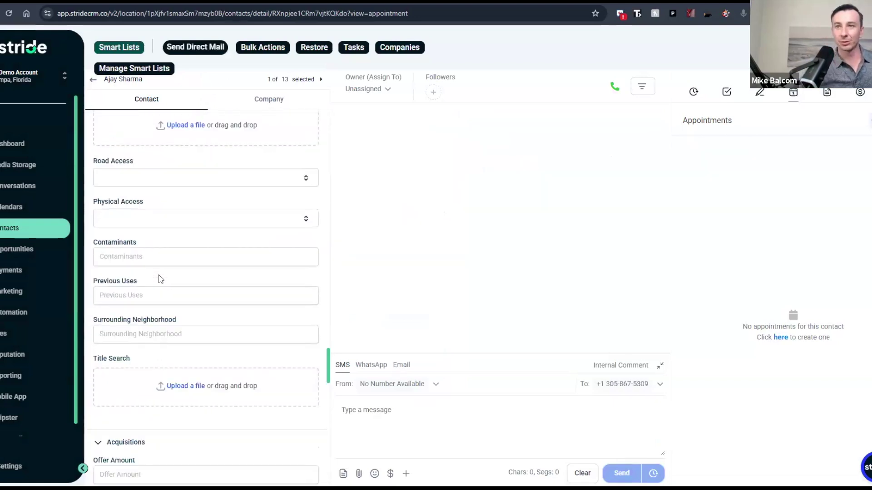
pyautogui.scroll(-4, 160, 278)
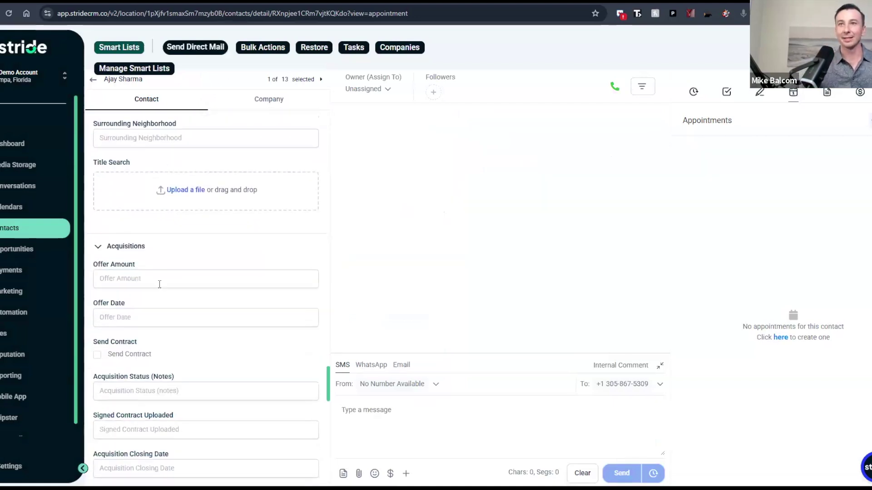
pyautogui.click(159, 279)
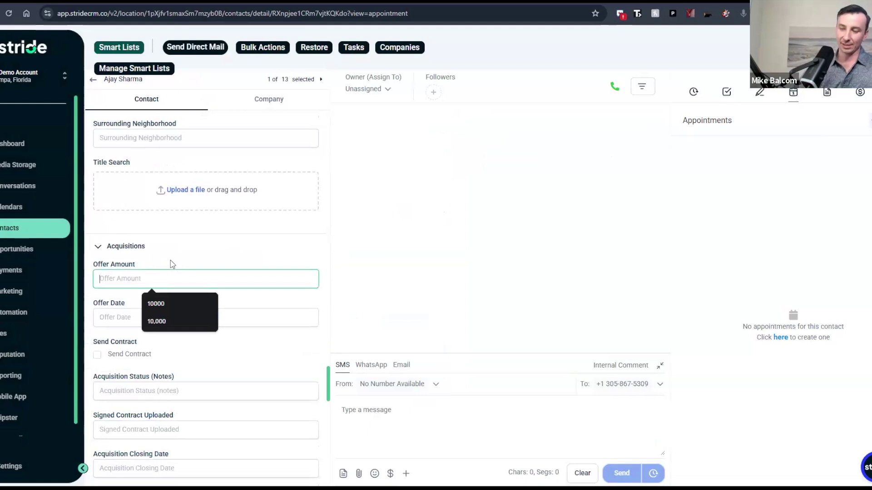
pyautogui.write('50,000')
pyautogui.press('Tab')
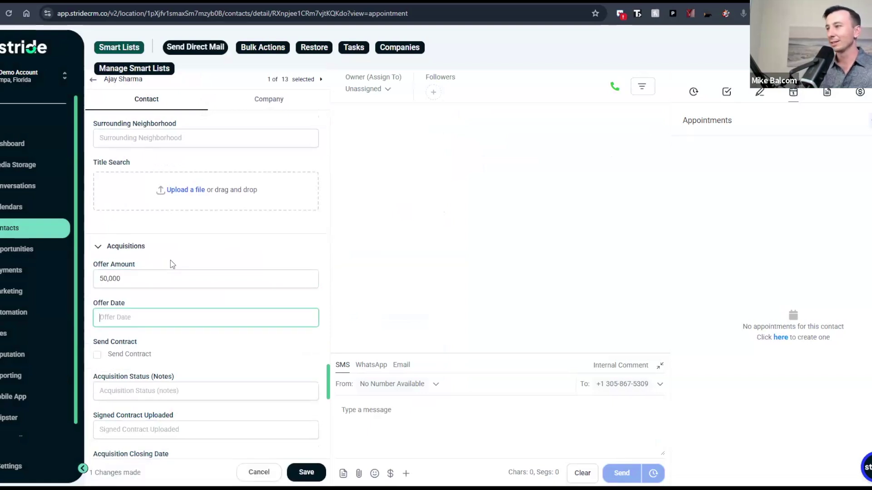
pyautogui.write('5/1/2025')
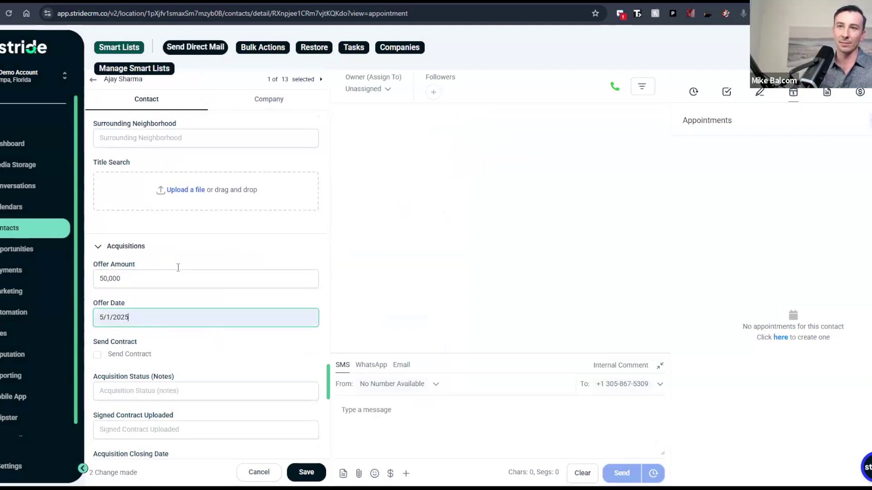
pyautogui.scroll(-3, 179, 267)
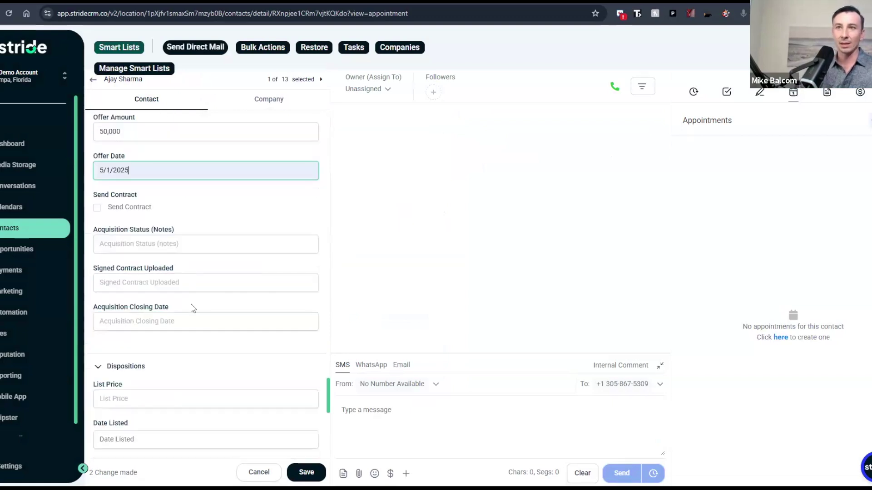
pyautogui.click(186, 318)
pyautogui.write('6/1/2025')
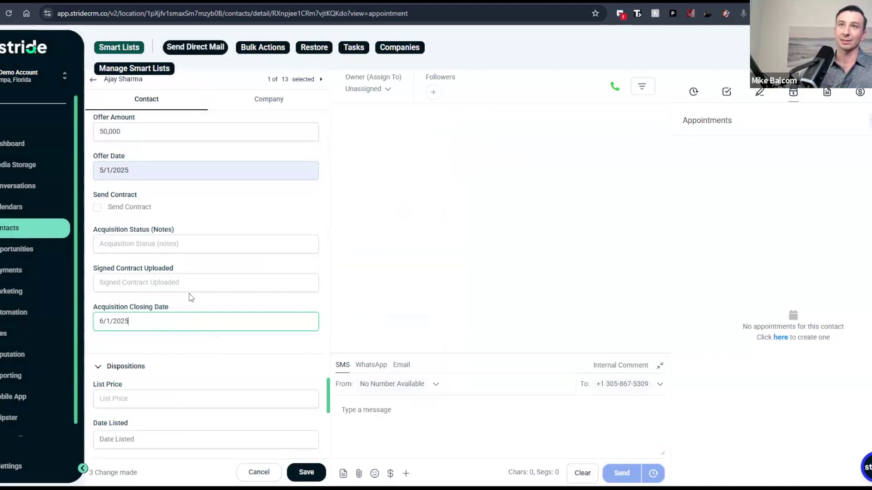
# - Enable Send Contract in the Acquisitions section and save the contact's changes
pyautogui.scroll(2, 263, 298)
pyautogui.click(98, 309)
pyautogui.click(306, 472)
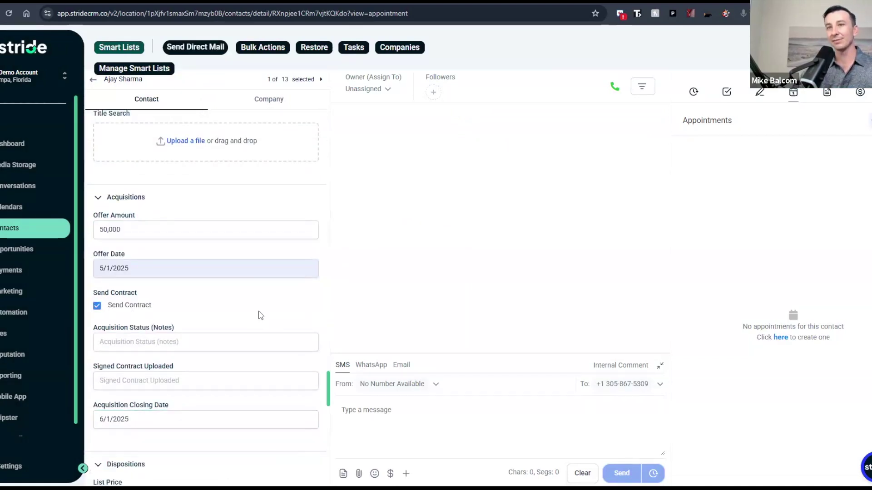
# - Expand the Purchase and Sale Agreement - Cash Purchase email in the contact's conversation and open its linked document
pyautogui.scroll(-1, 260, 315)
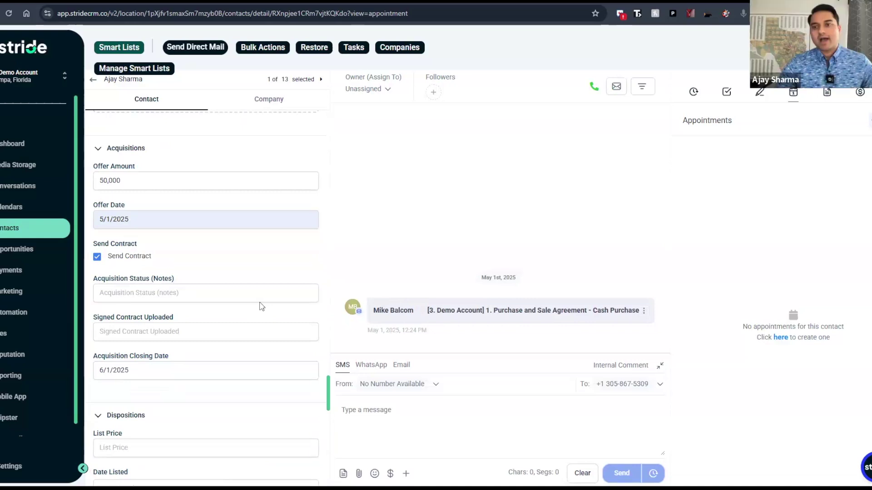
pyautogui.click(476, 313)
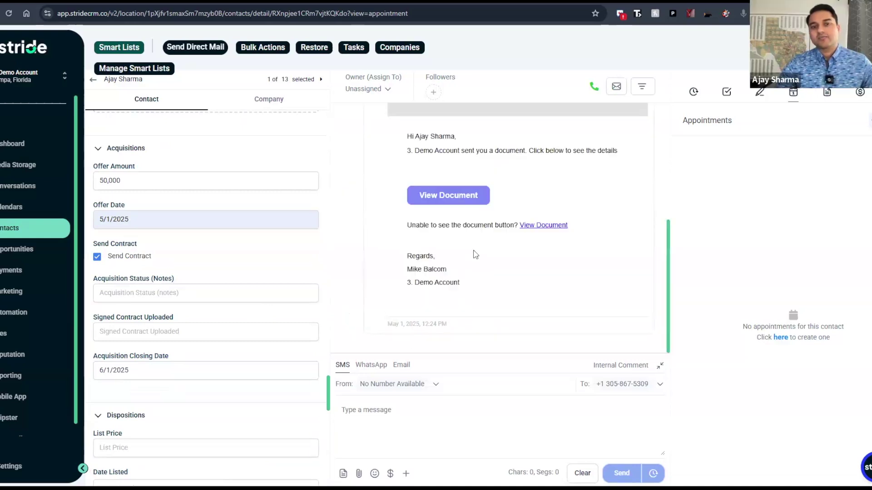
pyautogui.click(461, 196)
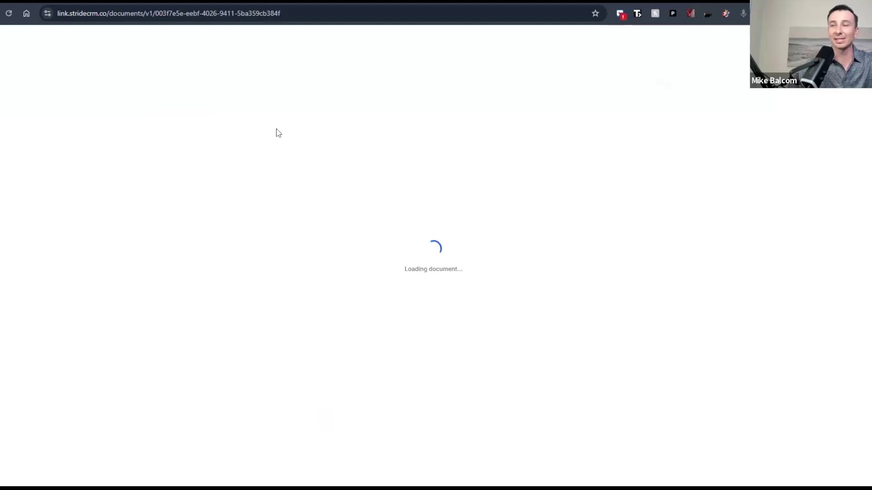
# - Review the Purchase and Sale Agreement's party details, property description, price, closing date, remaining clauses and signature fields
pyautogui.scroll(-1, 364, 182)
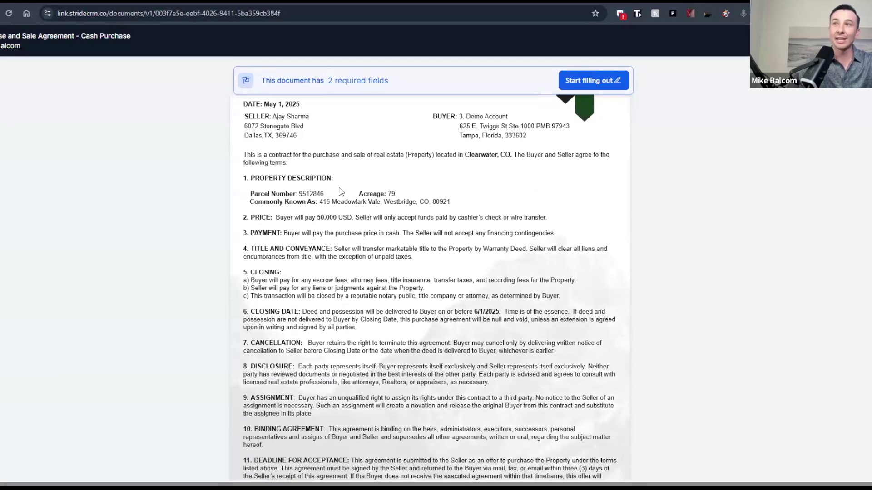
pyautogui.scroll(1, 434, 248)
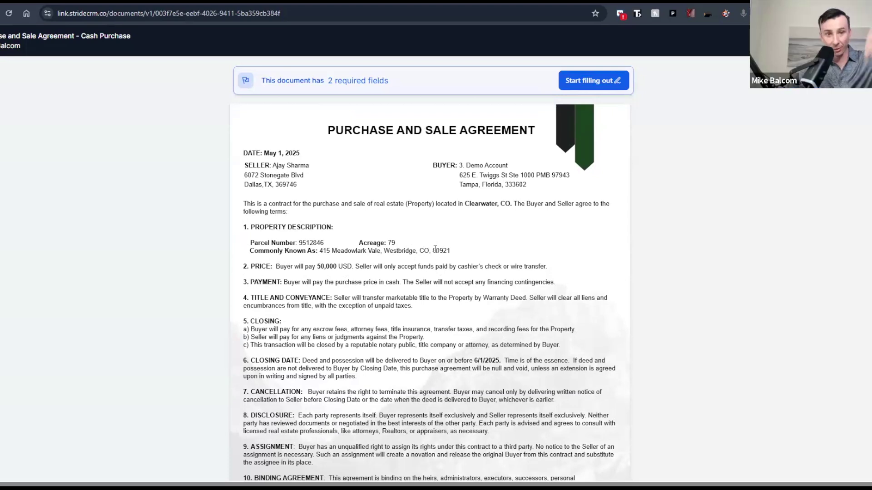
pyautogui.scroll(-2, 434, 249)
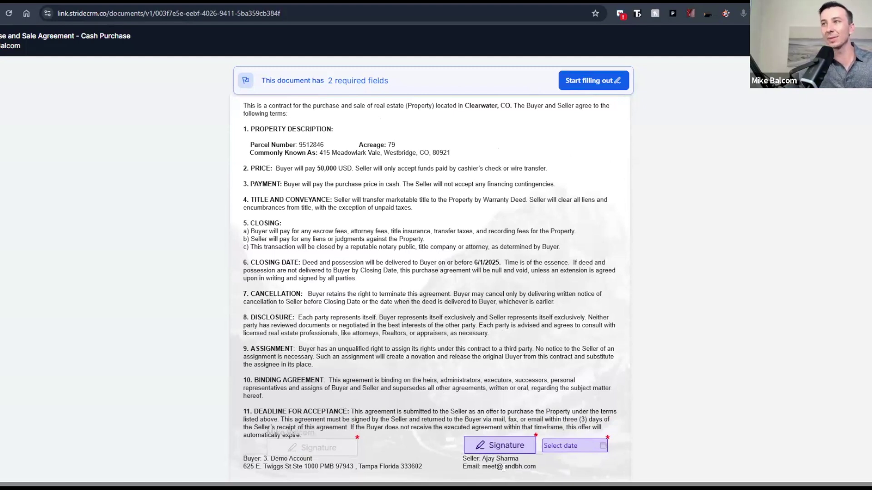
pyautogui.scroll(-1, 496, 385)
pyautogui.scroll(2, 481, 359)
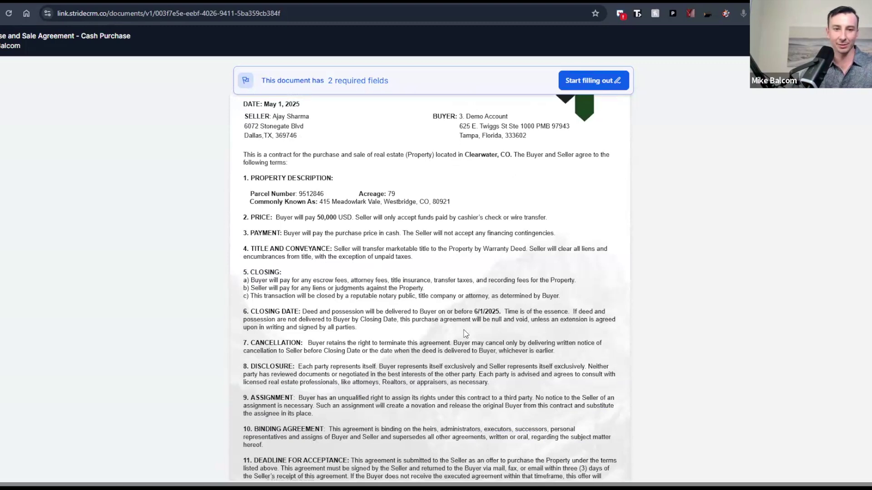
pyautogui.scroll(-1, 465, 334)
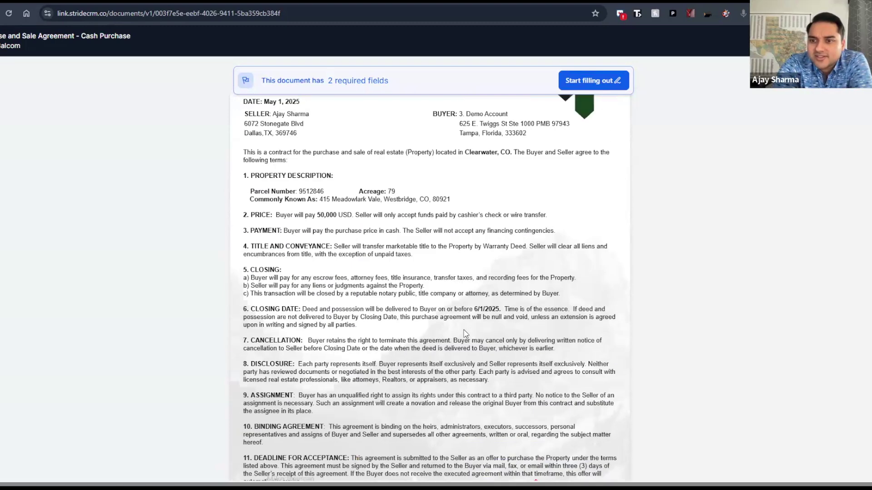
pyautogui.scroll(1, 465, 334)
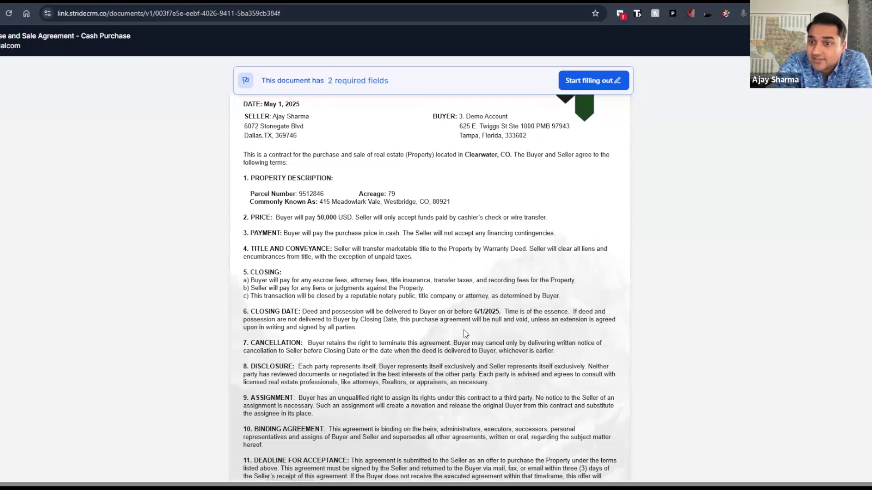
pyautogui.scroll(-5, 465, 334)
pyautogui.scroll(6, 449, 344)
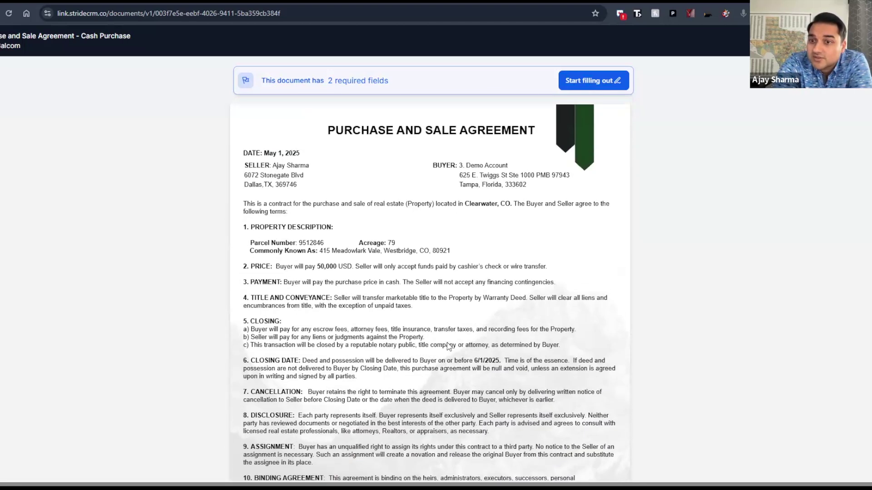
pyautogui.scroll(-1, 447, 344)
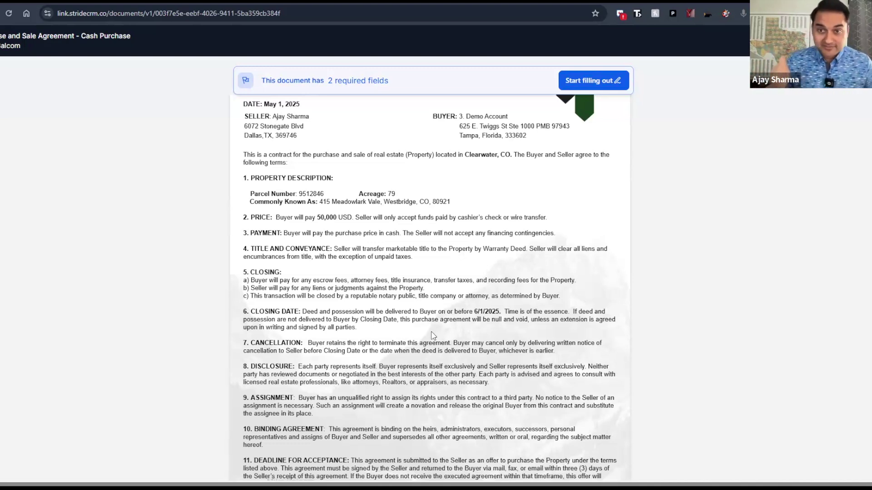
pyautogui.scroll(-1, 422, 148)
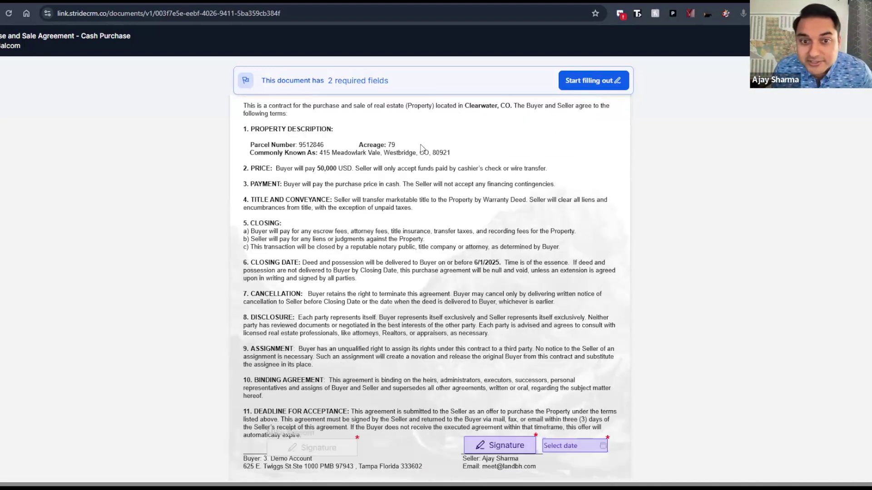
pyautogui.scroll(2, 394, 202)
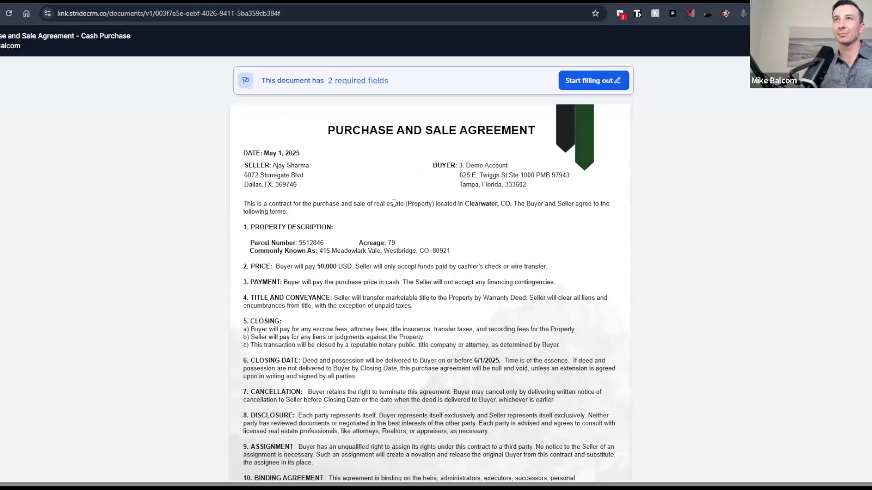
# - Recheck the agreement's clauses from the property description down to the buyer and seller signature fields
pyautogui.scroll(-1, 394, 203)
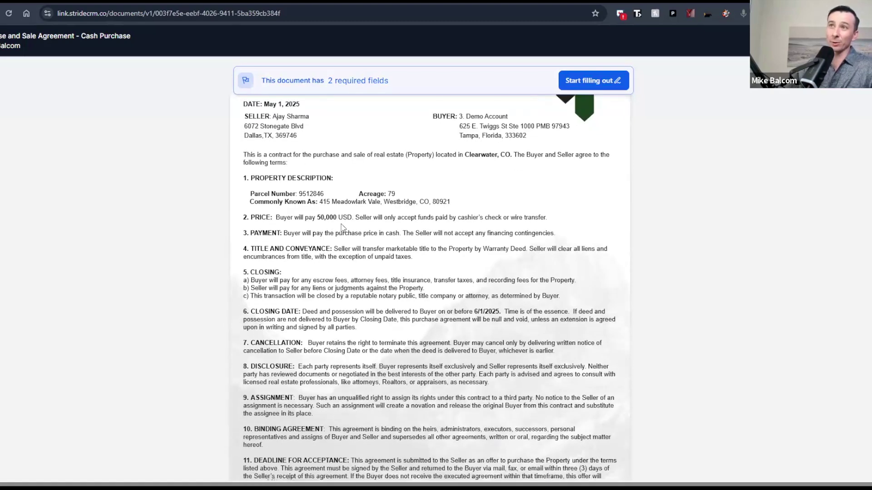
pyautogui.scroll(-1, 341, 226)
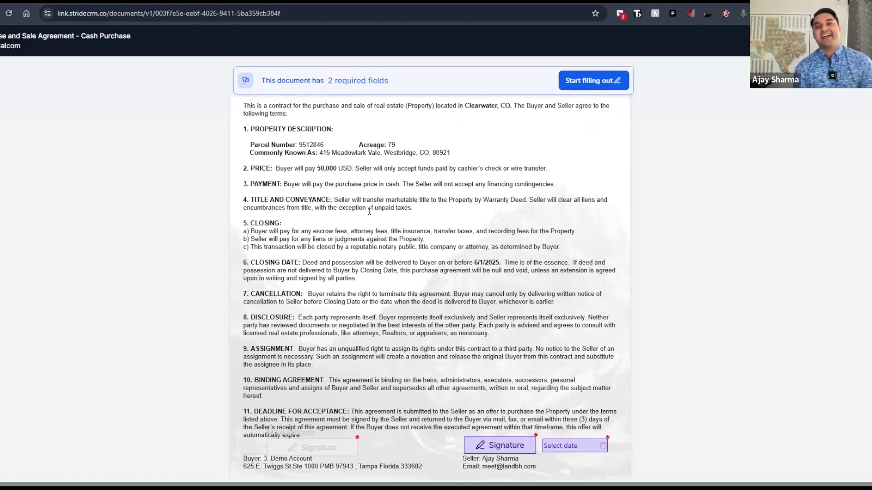
pyautogui.scroll(2, 362, 227)
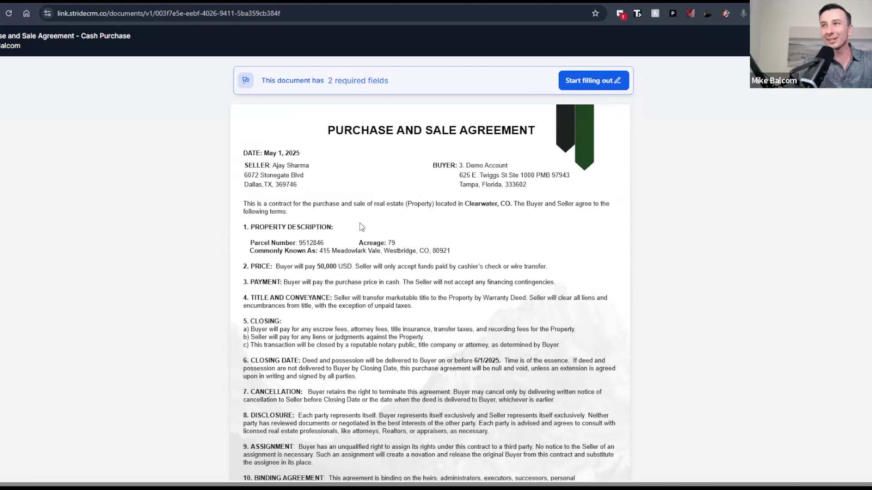
pyautogui.scroll(-1, 198, 249)
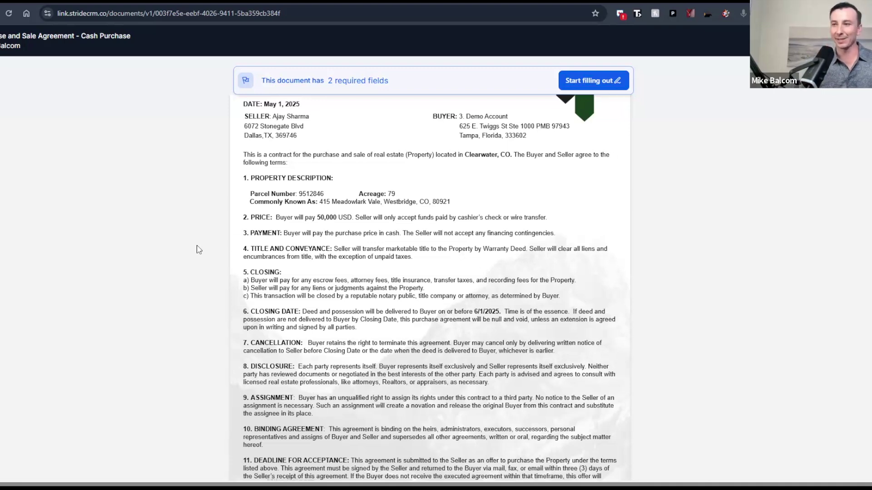
pyautogui.scroll(-1, 198, 249)
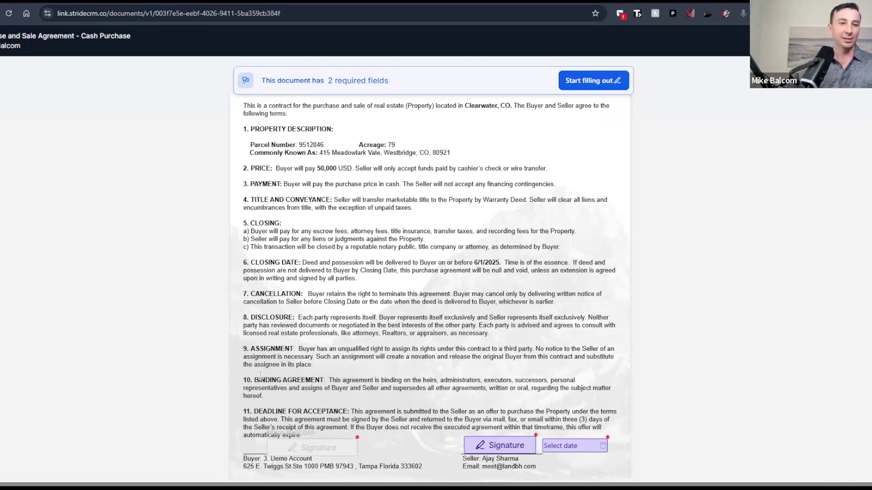
pyautogui.scroll(2, 199, 321)
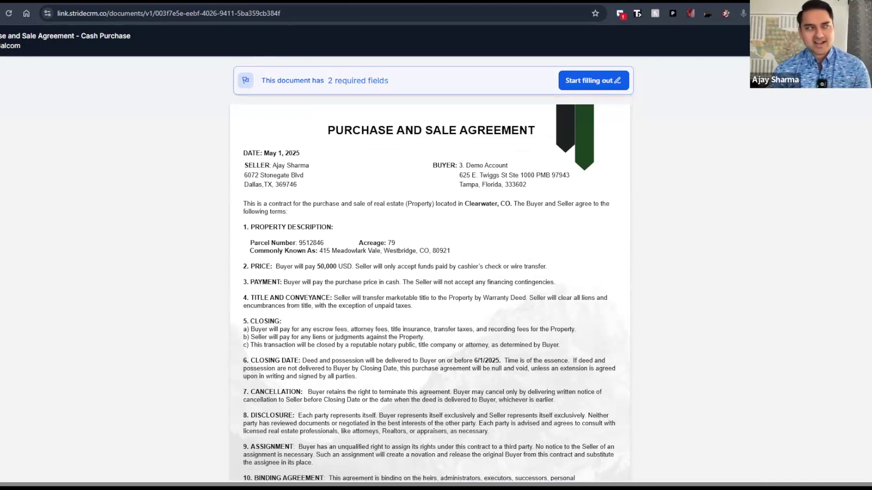
# - Switch to the 1. Offer Presented workflow and inspect the filters of its Pipeline Stage Changed and Contact Changed triggers
pyautogui.hotkey('ctrl', 'Tab')
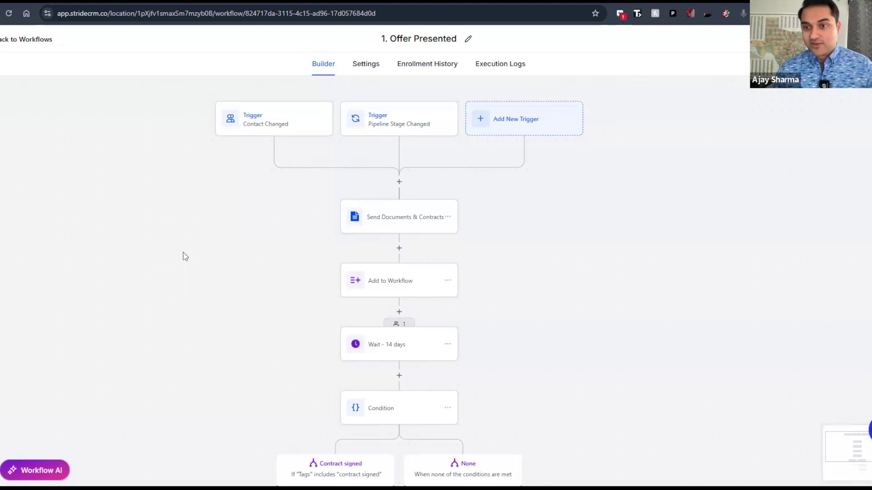
pyautogui.scroll(-1, 185, 257)
pyautogui.scroll(1, 184, 257)
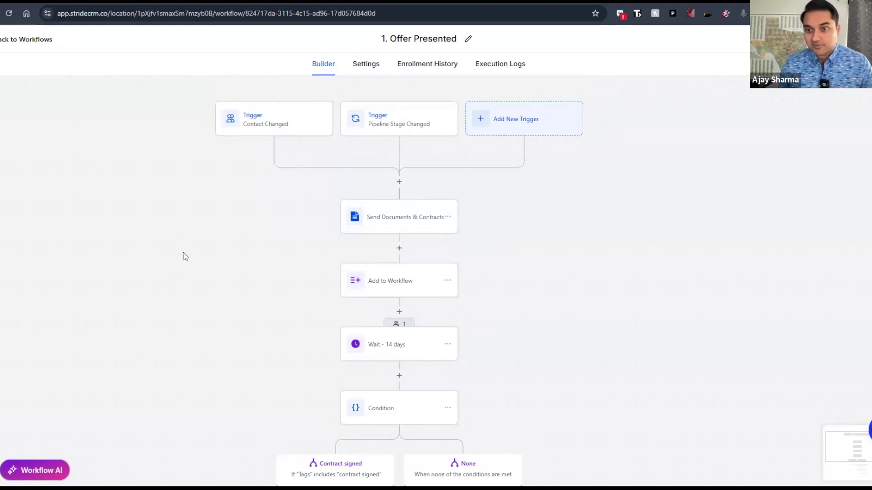
pyautogui.scroll(-1, 204, 237)
pyautogui.scroll(1, 347, 136)
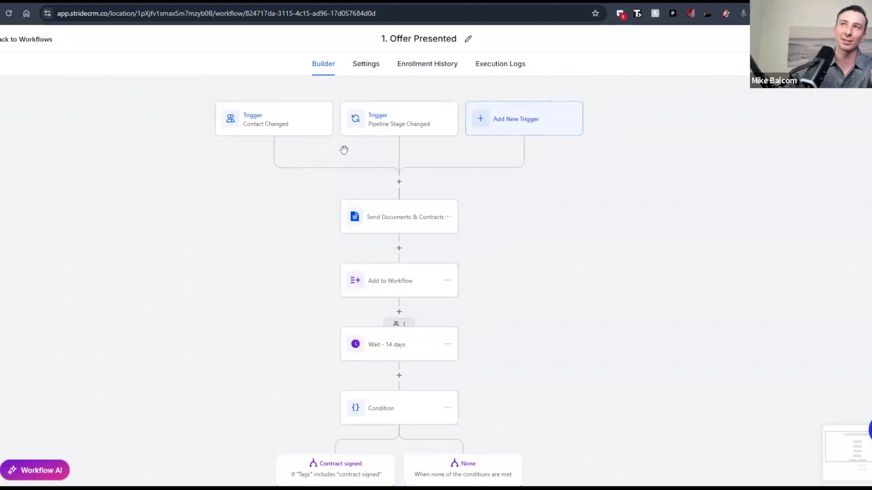
pyautogui.scroll(-1, 295, 185)
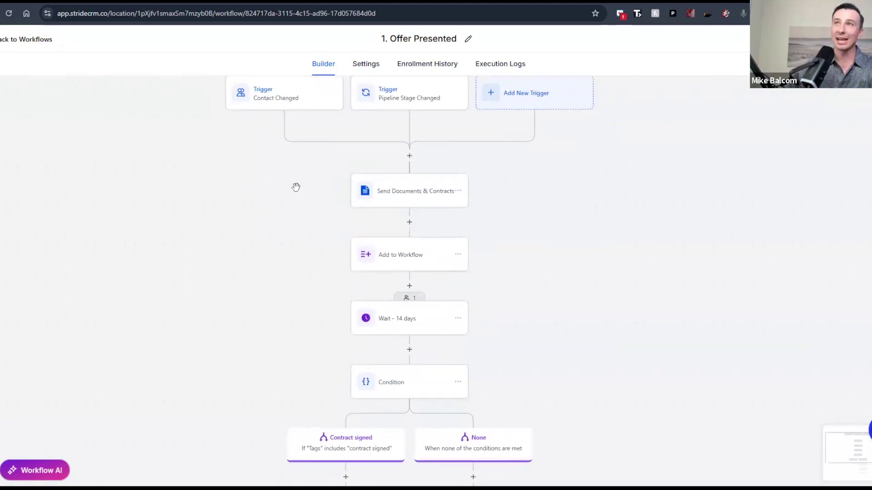
pyautogui.click(395, 95)
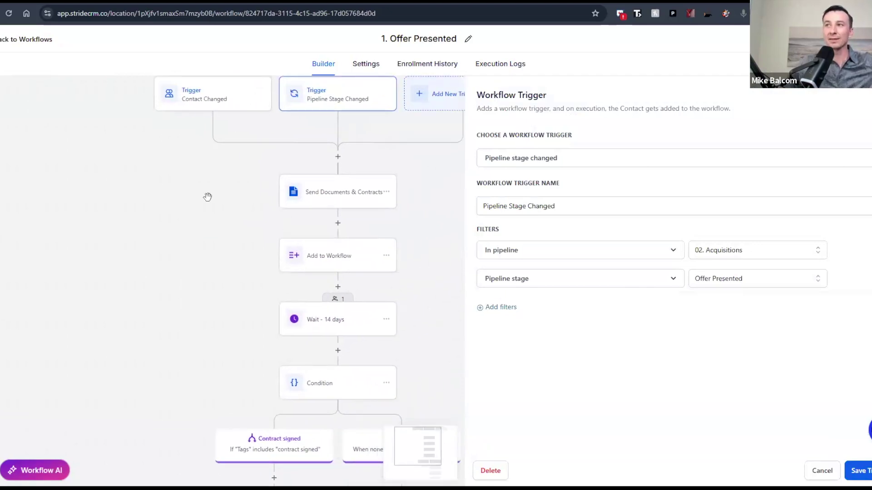
pyautogui.click(205, 99)
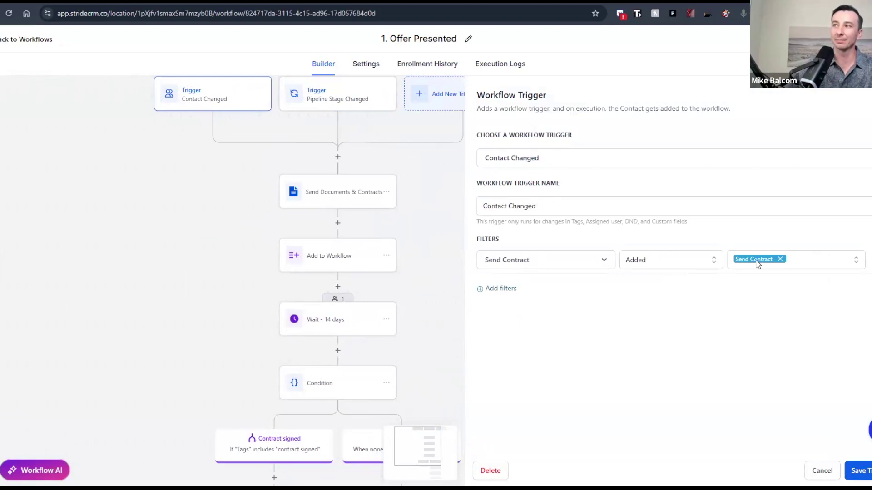
# - Inspect the settings of the workflow's Send Documents & Contracts action and its 14-day wait
pyautogui.click(323, 199)
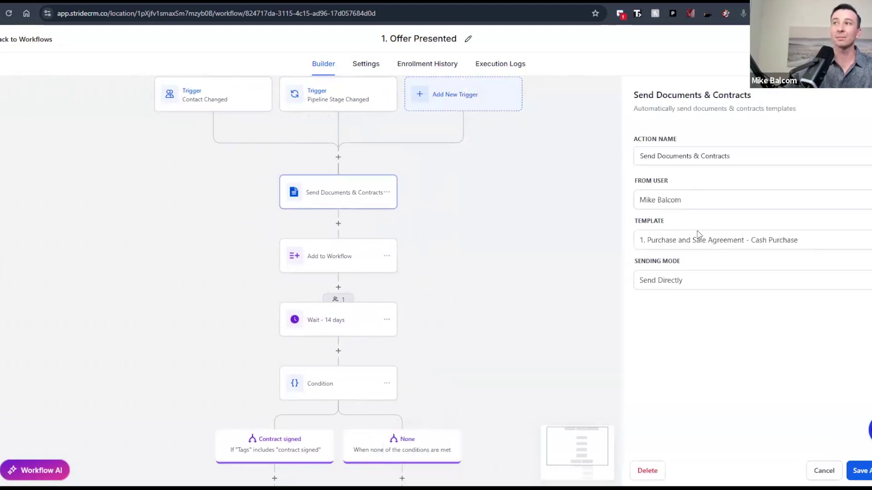
pyautogui.scroll(-2, 471, 253)
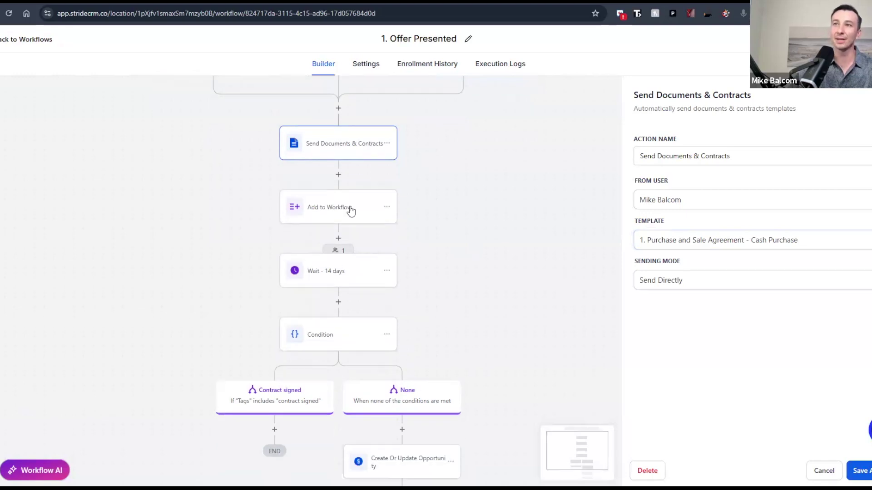
pyautogui.scroll(-2, 359, 278)
pyautogui.click(326, 223)
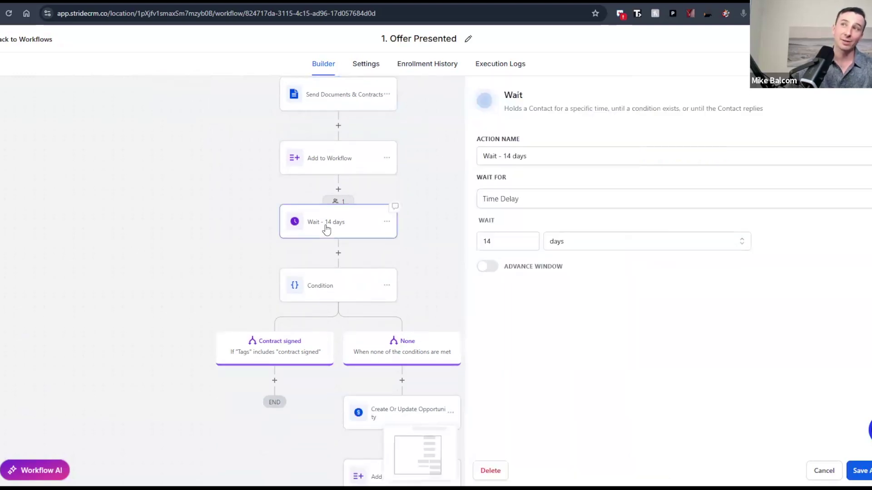
# - Inspect the Create Or Update Opportunity and Add to Workflow actions in the None branch below the condition
pyautogui.moveTo(419, 243); pyautogui.dragTo(320, 227)
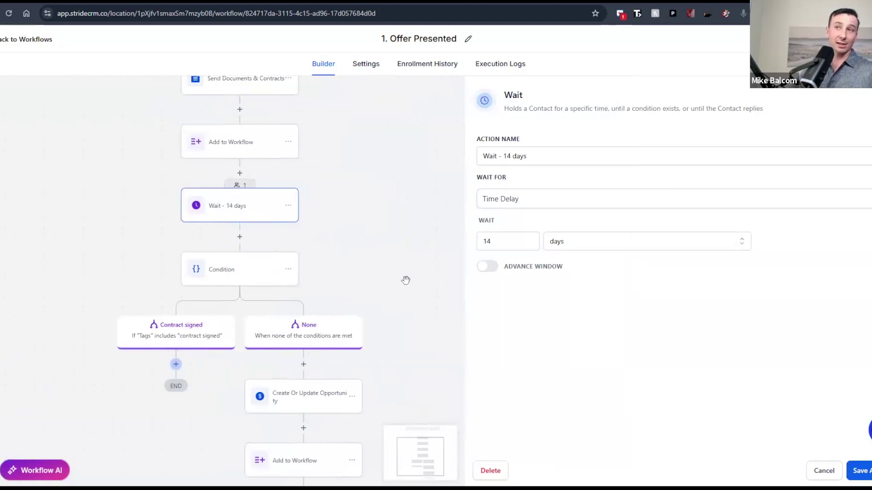
pyautogui.scroll(-3, 390, 166)
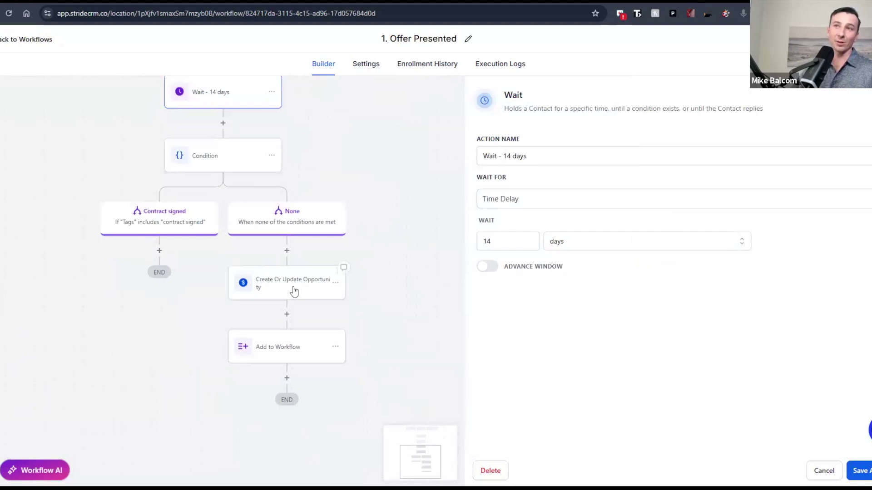
pyautogui.click(294, 291)
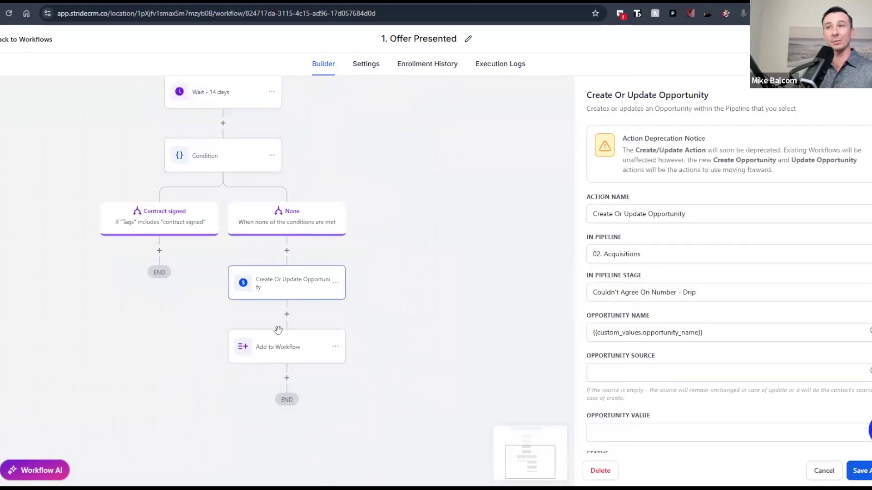
pyautogui.click(278, 346)
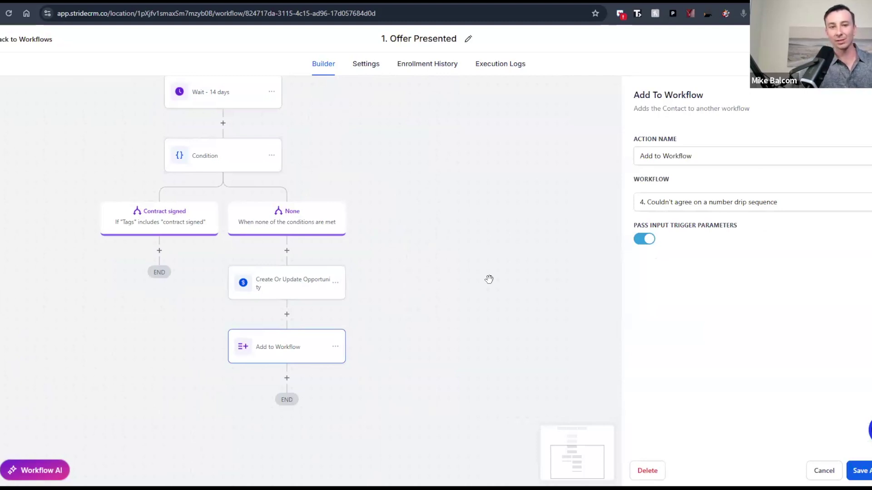
pyautogui.scroll(3, 444, 350)
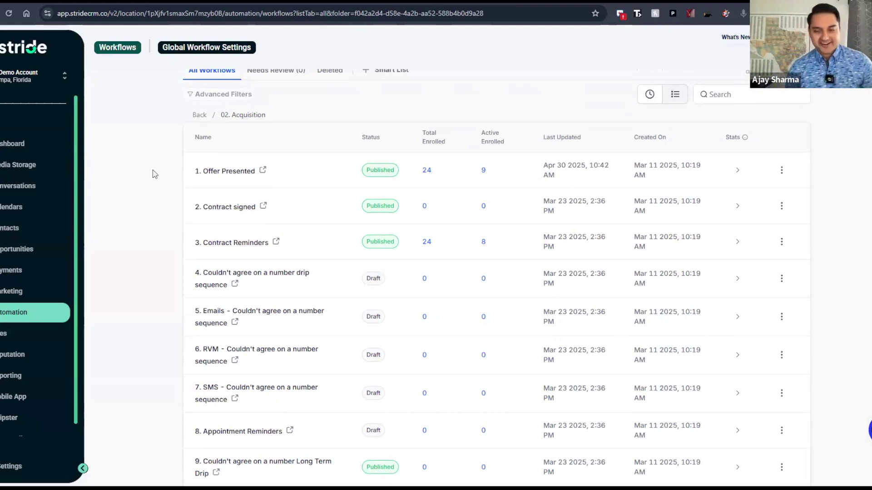
# - Browse the list of workflows in the 02. Acquisition folder
pyautogui.scroll(-2, 152, 170)
pyautogui.scroll(3, 151, 170)
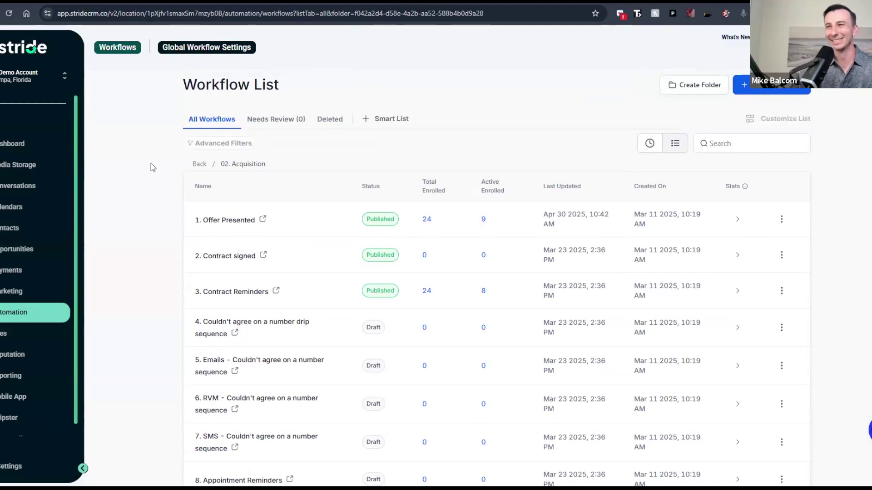
pyautogui.scroll(-2, 152, 167)
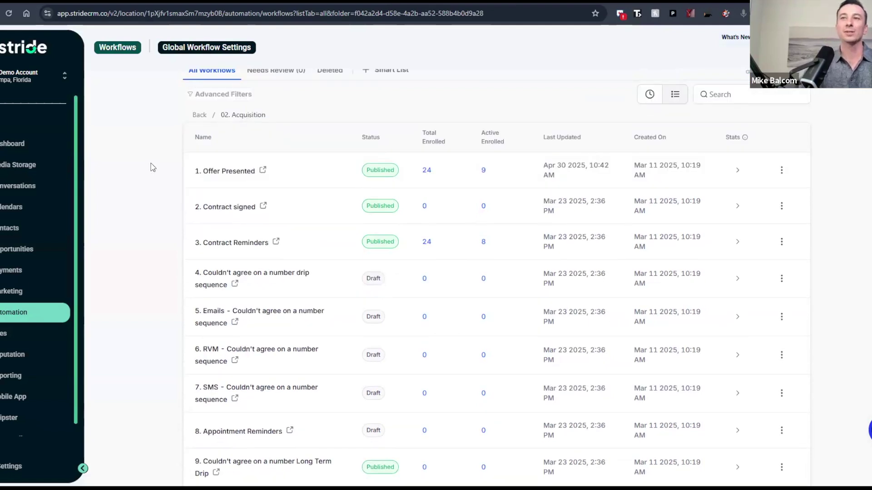
pyautogui.scroll(-2, 152, 163)
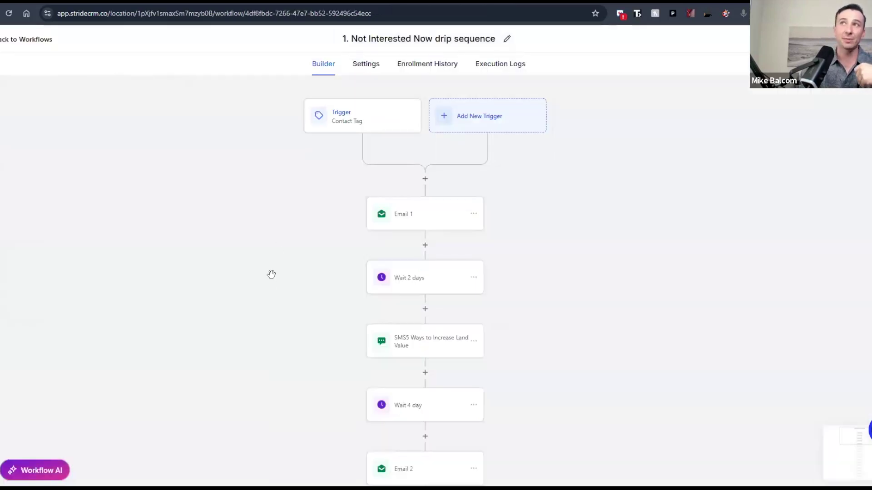
# - Look through the steps of the 1. Not Interested Now drip sequence and open Email 3 to read its subject and message
pyautogui.moveTo(292, 311); pyautogui.dragTo(269, 237)
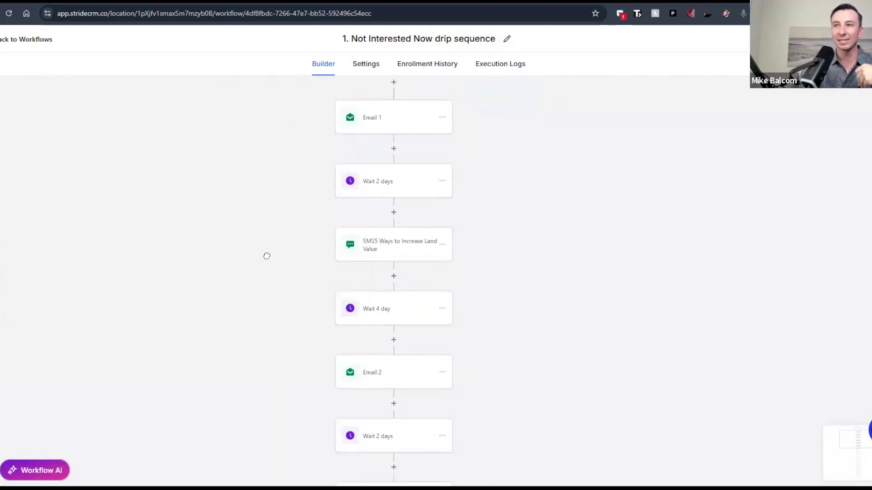
pyautogui.scroll(-3, 346, 175)
pyautogui.scroll(-3, 241, 257)
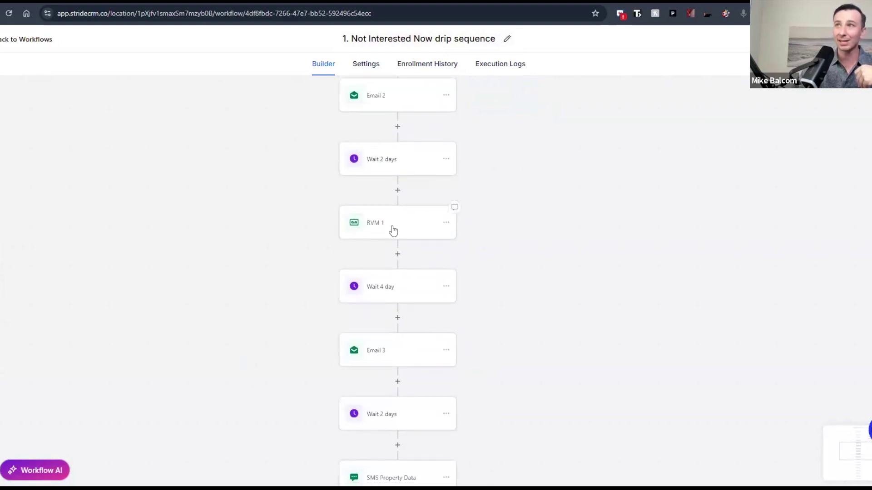
pyautogui.scroll(-1, 297, 315)
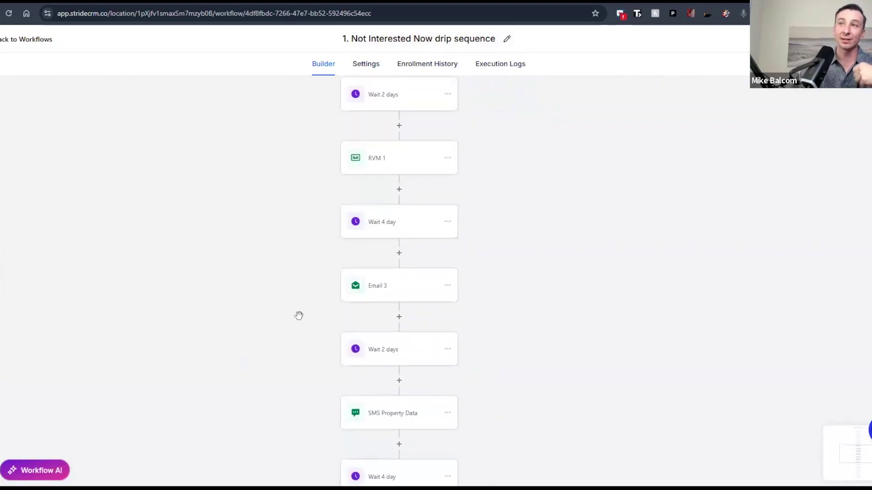
pyautogui.click(381, 287)
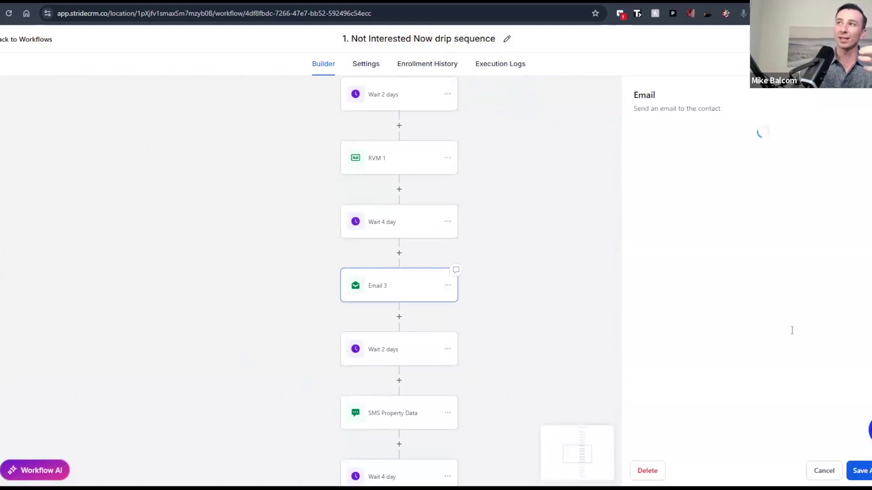
pyautogui.scroll(-3, 703, 377)
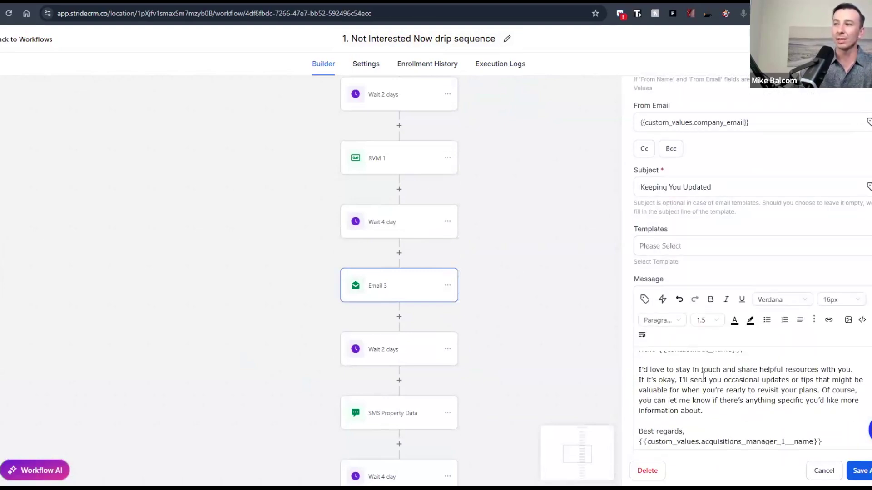
pyautogui.moveTo(515, 268); pyautogui.dragTo(512, 295)
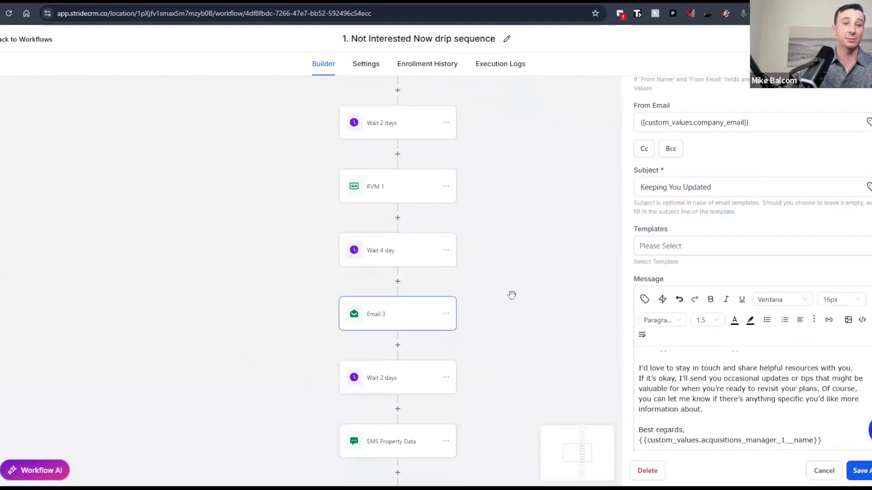
# - Open the RVM 1 voicemail action in the drip sequence and check its attached audio file
pyautogui.click(418, 202)
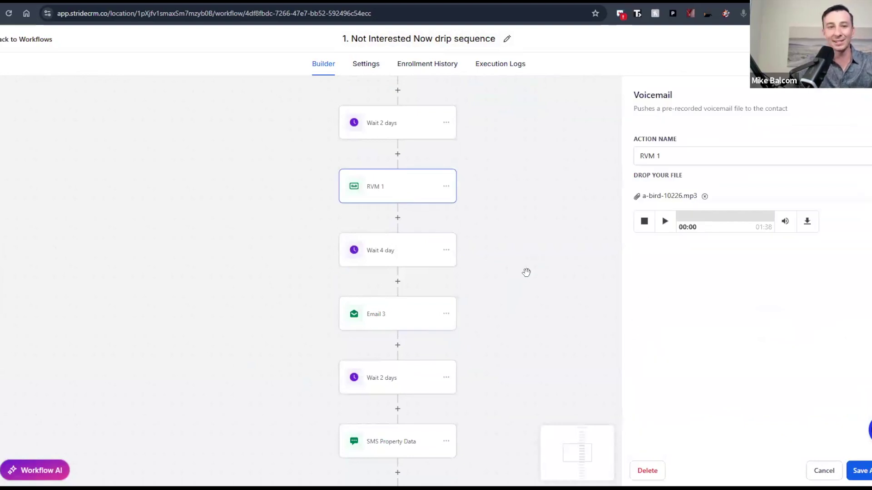
pyautogui.moveTo(506, 247); pyautogui.dragTo(503, 267)
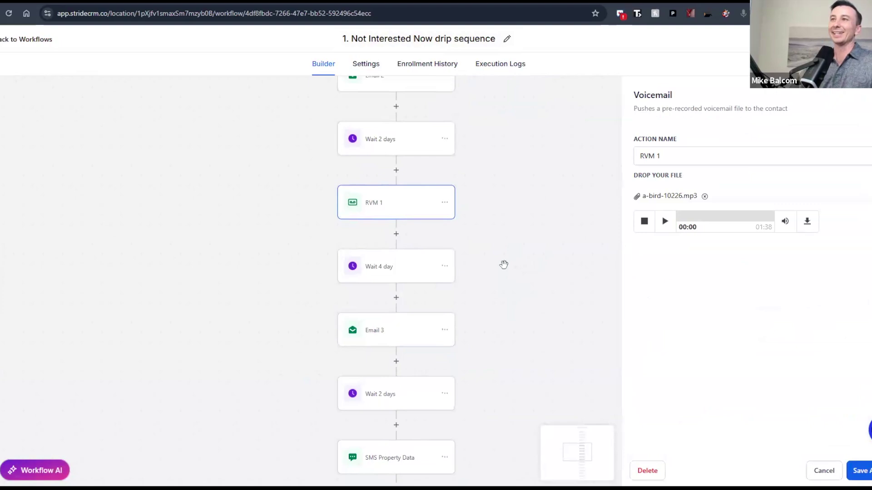
pyautogui.moveTo(488, 169); pyautogui.dragTo(506, 230)
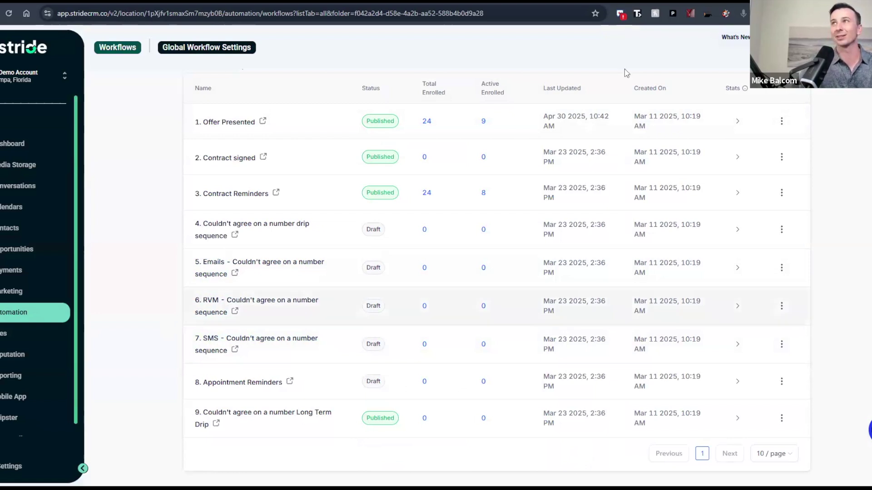
# - Look through the 9. Couldn't agree on a number Long Term Drip workflow from its trigger down to the Go To action
pyautogui.hotkey('ctrl', 'Tab')
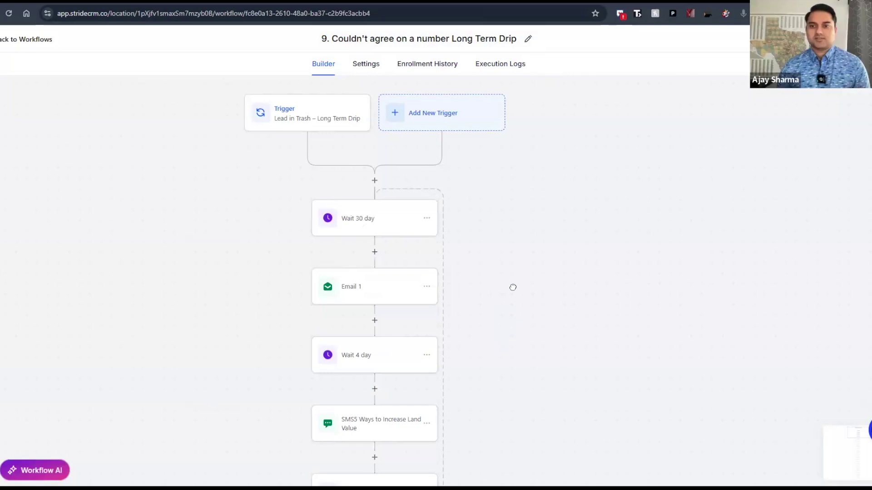
pyautogui.scroll(-2, 512, 288)
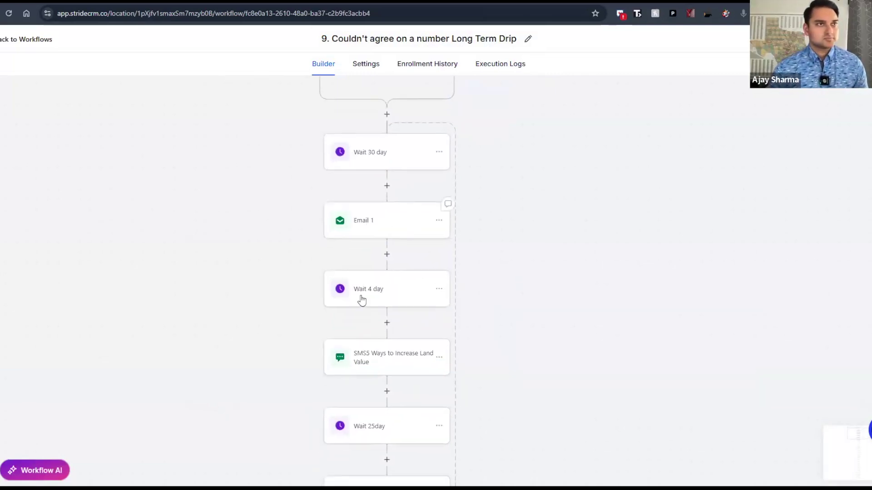
pyautogui.scroll(-5, 518, 214)
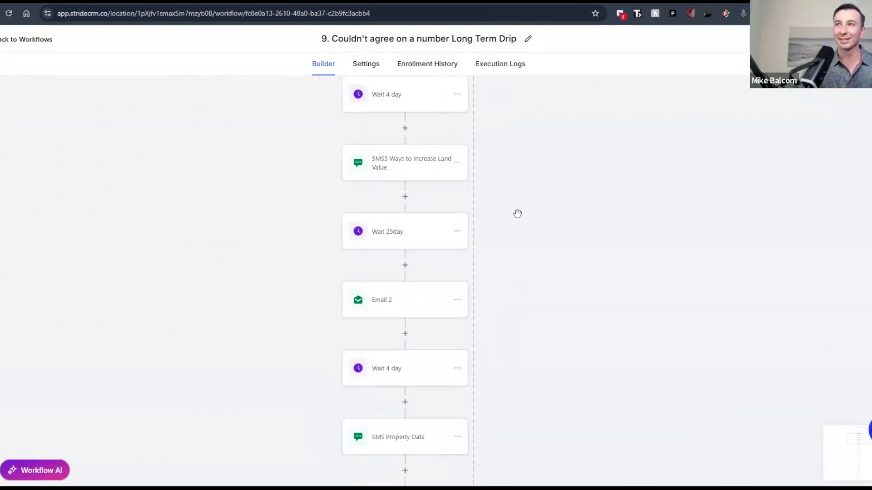
pyautogui.scroll(-10, 513, 391)
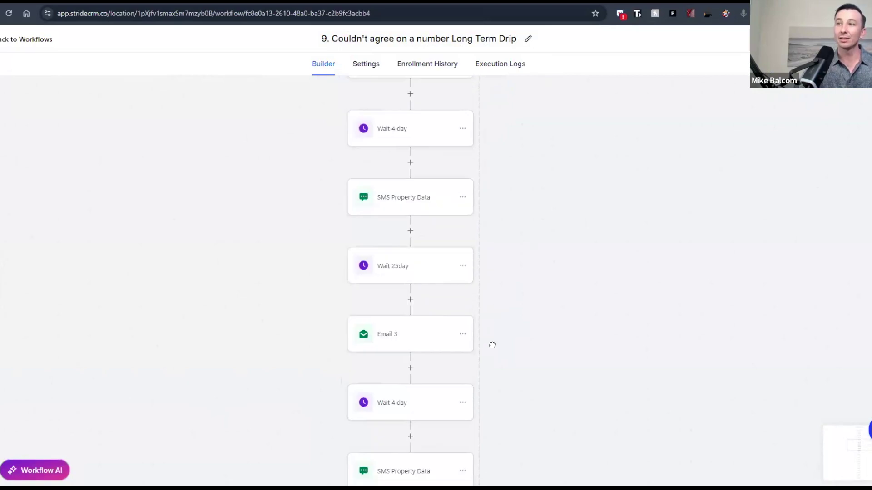
pyautogui.scroll(-8, 515, 391)
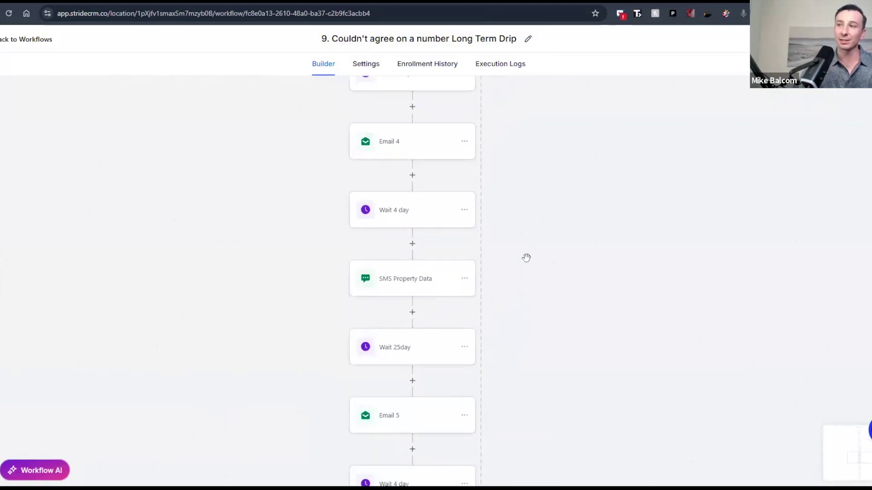
pyautogui.scroll(-8, 526, 145)
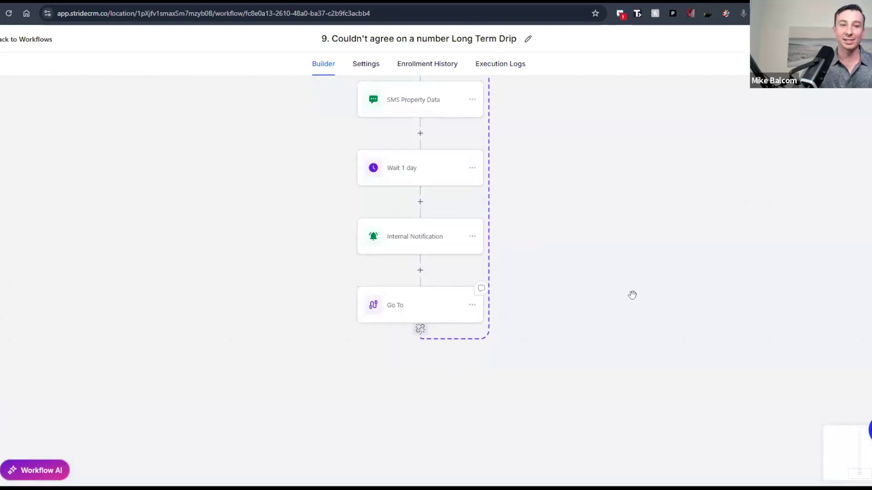
pyautogui.moveTo(615, 246); pyautogui.dragTo(568, 333)
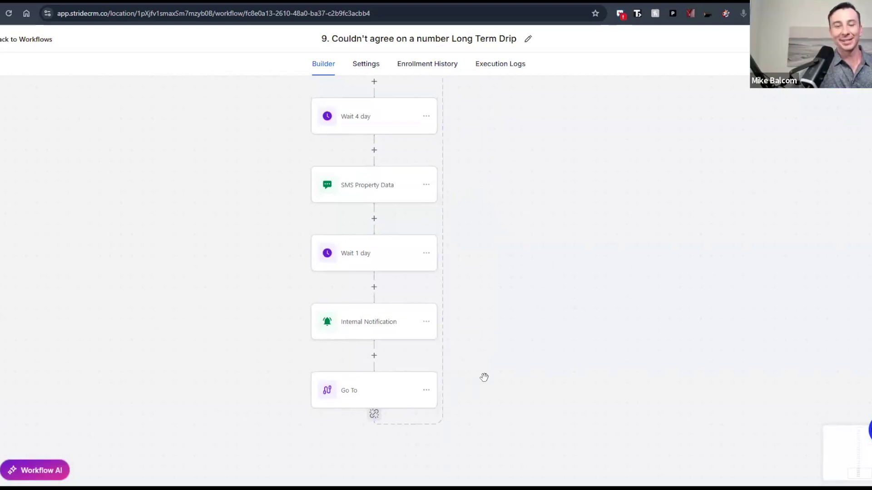
pyautogui.scroll(1, 538, 334)
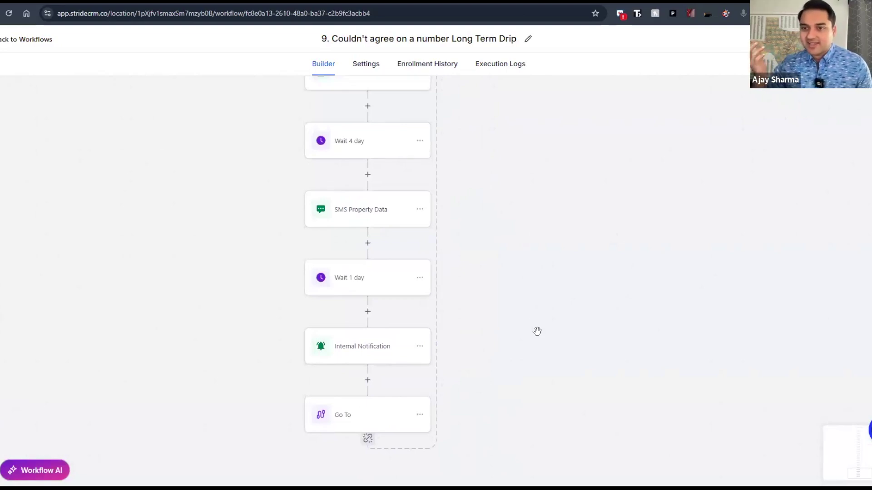
pyautogui.moveTo(538, 331); pyautogui.dragTo(540, 325)
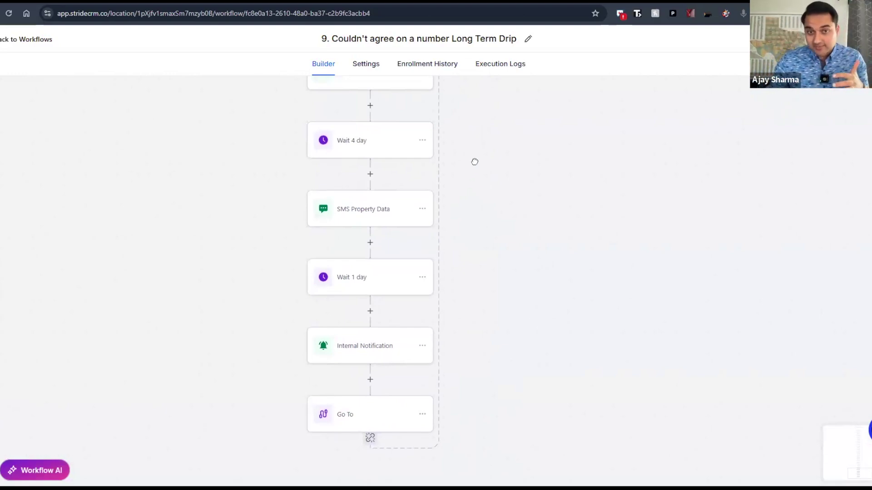
# - Review the email, SMS and wait steps of the long term drip from Email 6 back up to the trigger
pyautogui.scroll(-10, 476, 213)
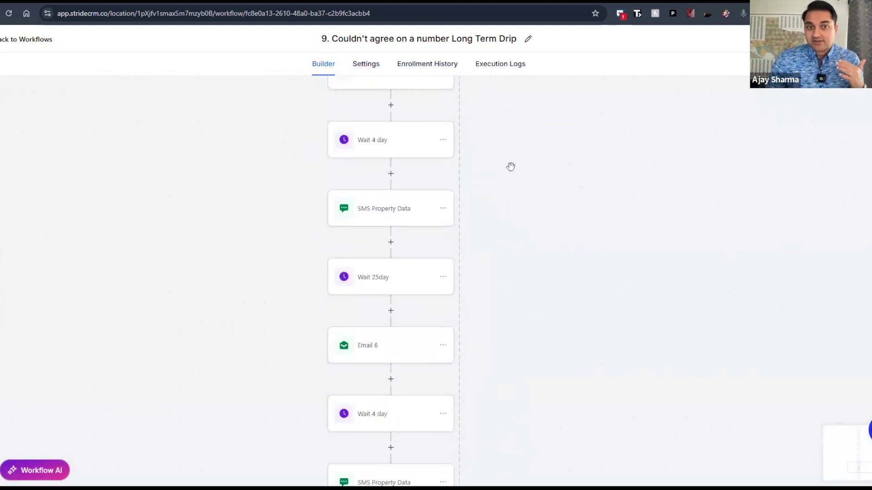
pyautogui.scroll(8, 510, 173)
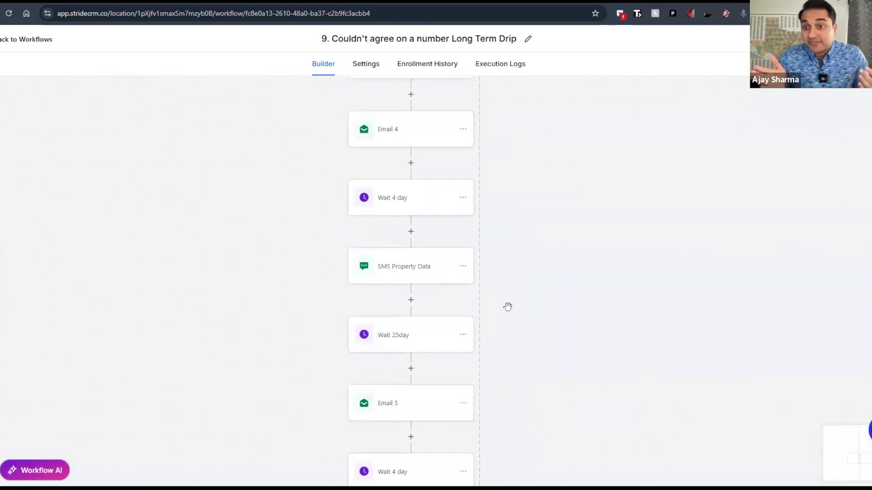
pyautogui.scroll(6, 521, 142)
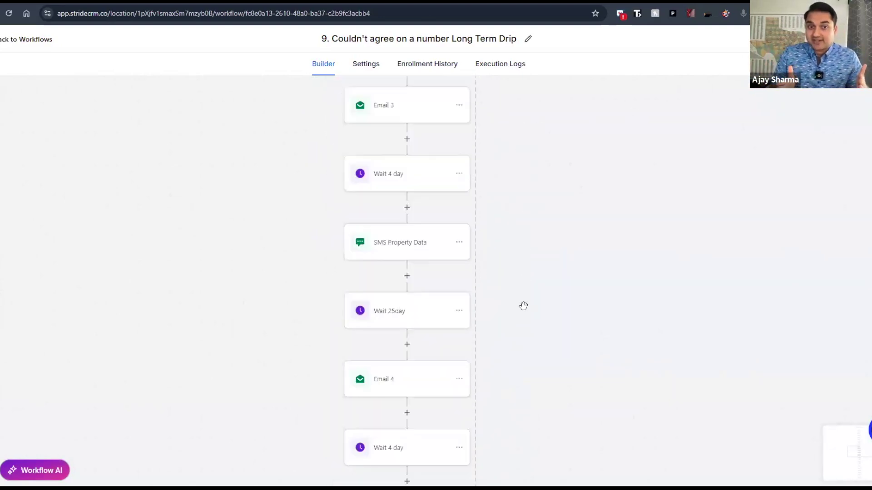
pyautogui.scroll(-3, 539, 136)
pyautogui.scroll(4, 527, 248)
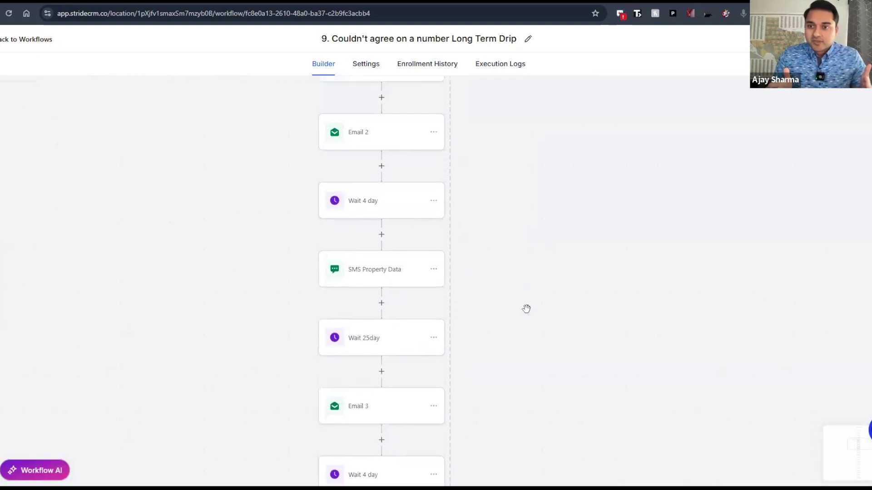
pyautogui.scroll(1, 526, 299)
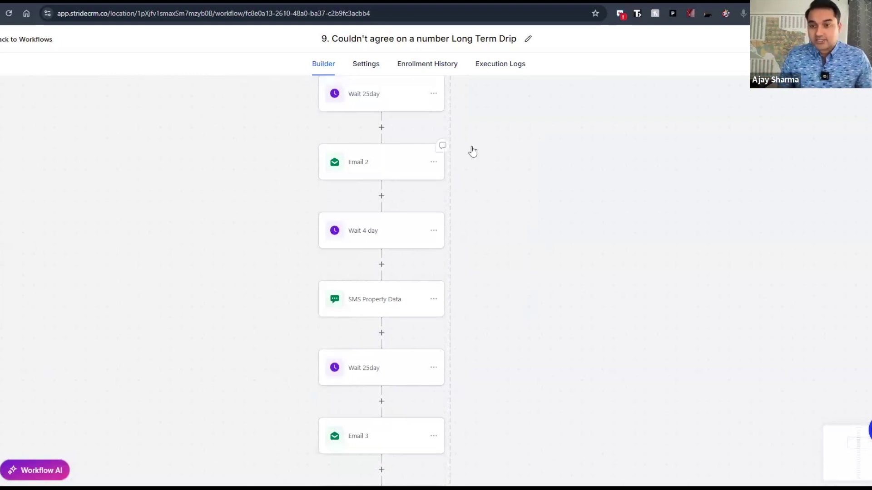
pyautogui.scroll(3, 511, 317)
pyautogui.scroll(6, 513, 349)
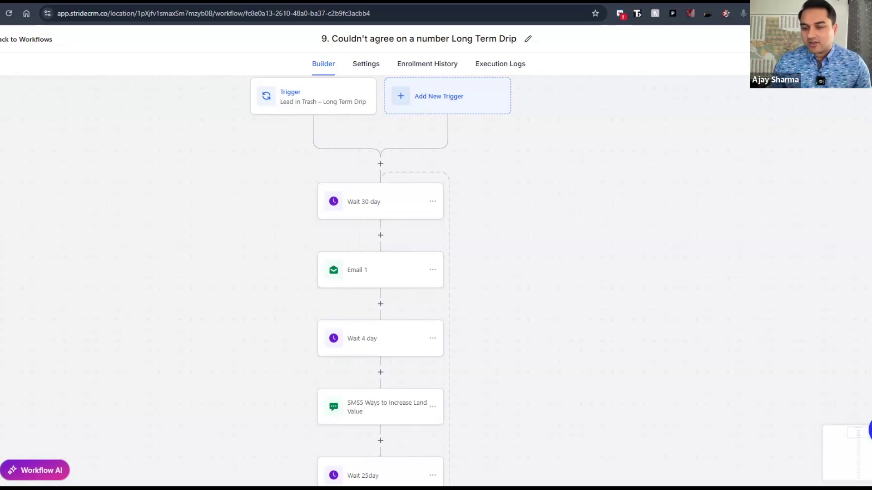
# - Return to the 02. Acquisition workflow list, look it over and open the Sites area
pyautogui.hotkey('ctrl', 'w')
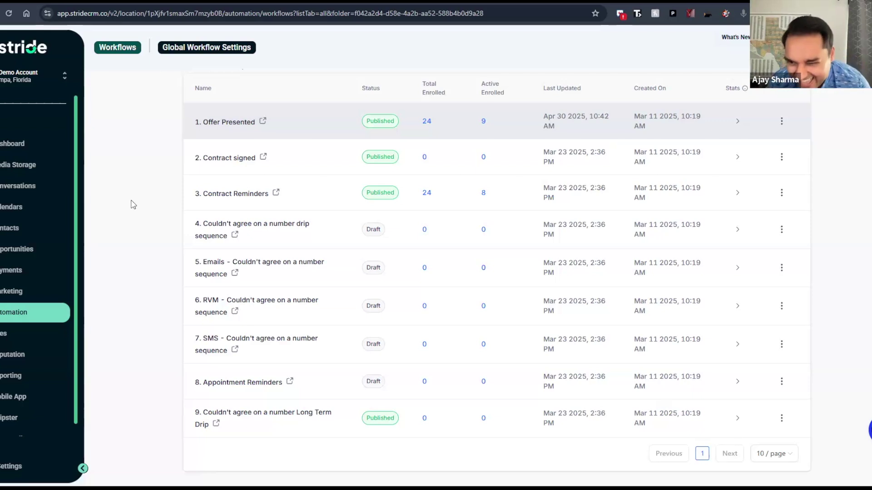
pyautogui.scroll(3, 133, 204)
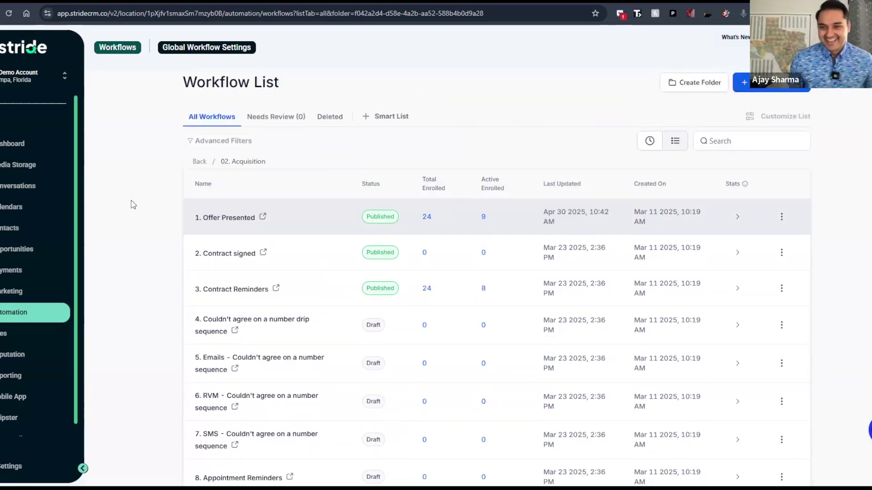
pyautogui.scroll(-1, 133, 204)
pyautogui.scroll(1, 134, 204)
pyautogui.scroll(-1, 135, 204)
pyautogui.scroll(-1, 132, 200)
pyautogui.scroll(1, 132, 200)
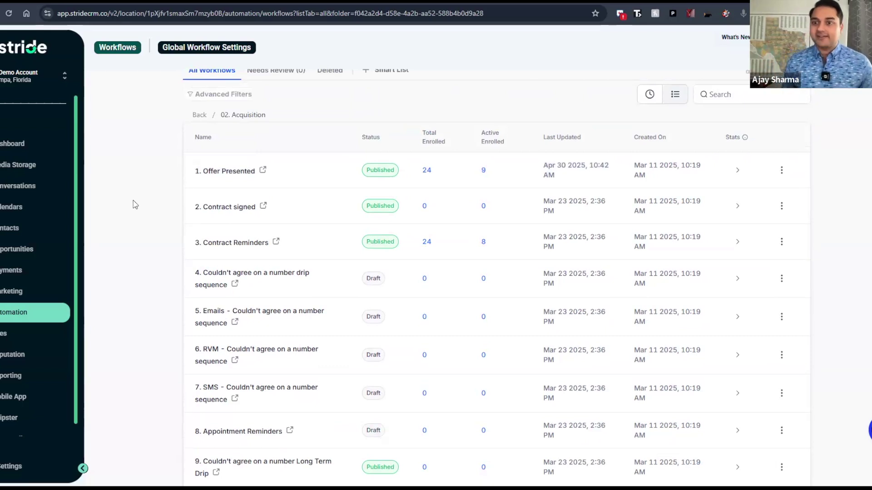
pyautogui.scroll(1, 132, 201)
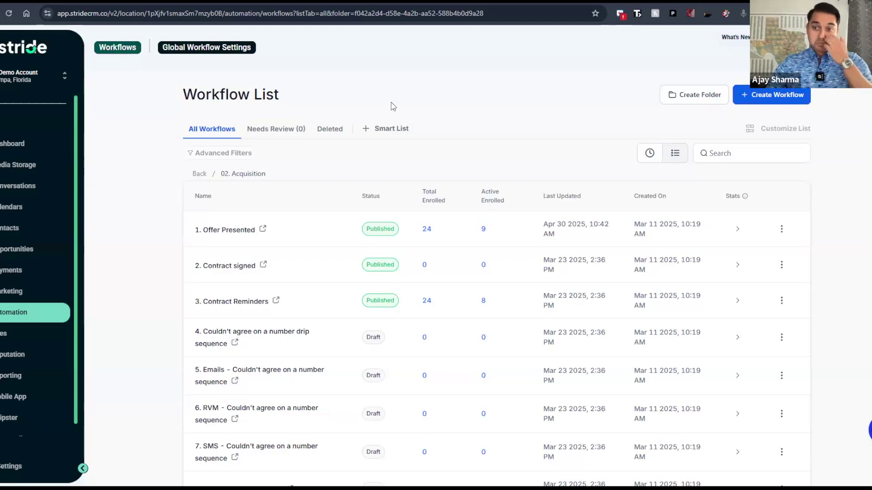
pyautogui.scroll(-1, 393, 108)
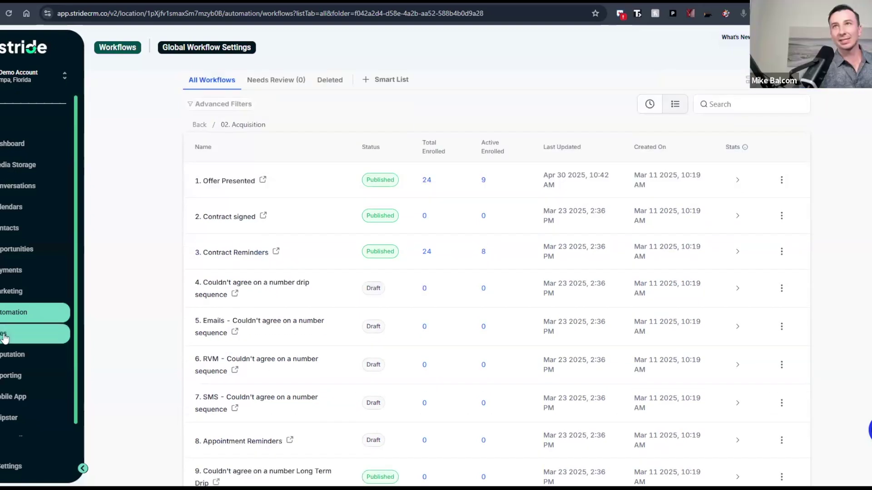
pyautogui.click(4, 338)
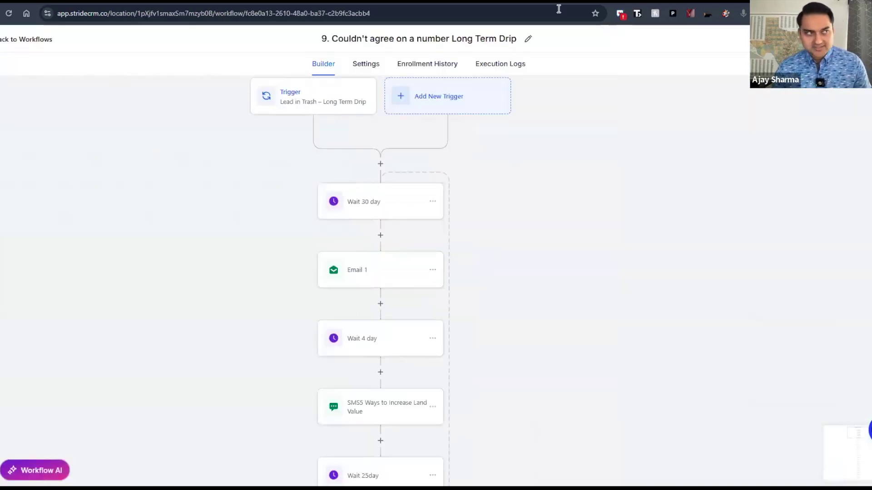
# - Browse the trigger types available for a new trigger in the Long Term Drip workflow, down to the Events group
pyautogui.click(447, 101)
pyautogui.scroll(-4, 773, 217)
pyautogui.scroll(-3, 773, 213)
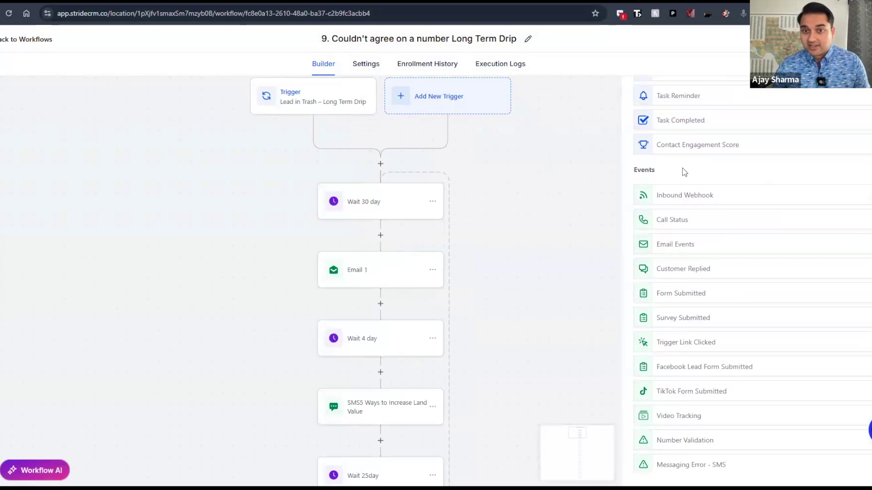
pyautogui.scroll(1, 690, 195)
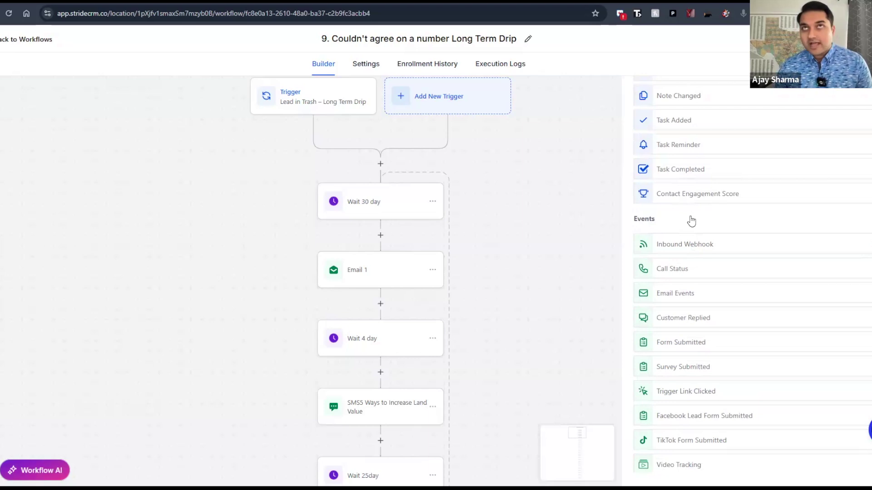
pyautogui.scroll(-1, 691, 221)
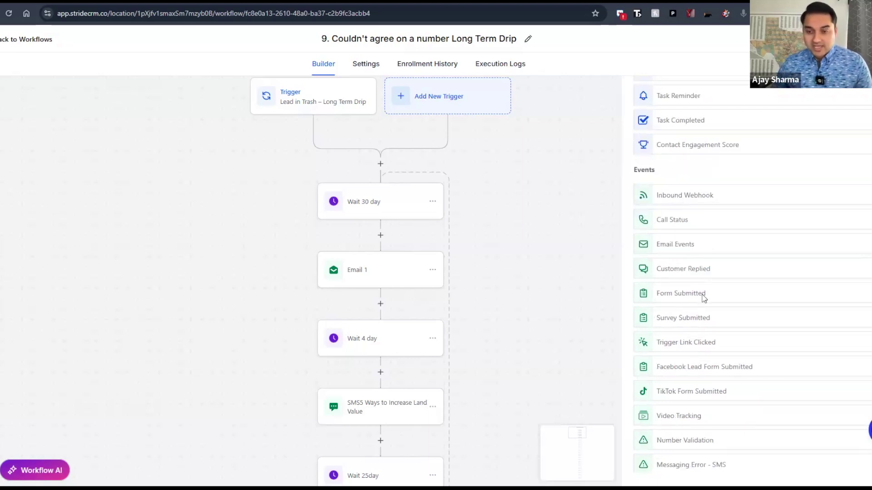
# - Try a Form Submitted trigger with the filter Form is set to Get Your Offer Form- Step 1, then discard it
pyautogui.click(702, 299)
pyautogui.click(503, 246)
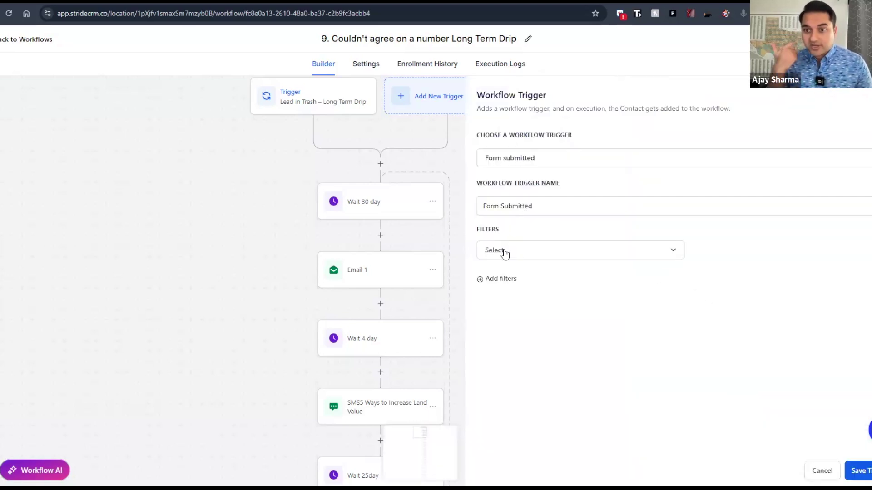
pyautogui.click(502, 251)
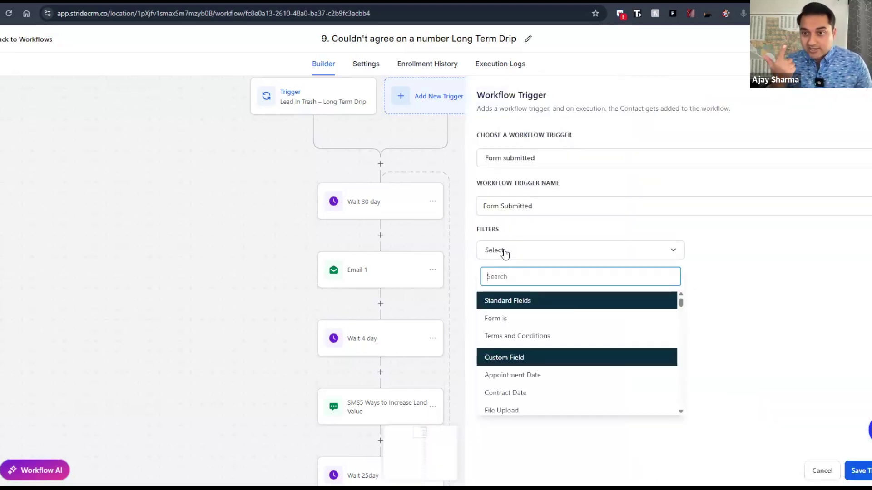
pyautogui.click(556, 319)
pyautogui.click(750, 254)
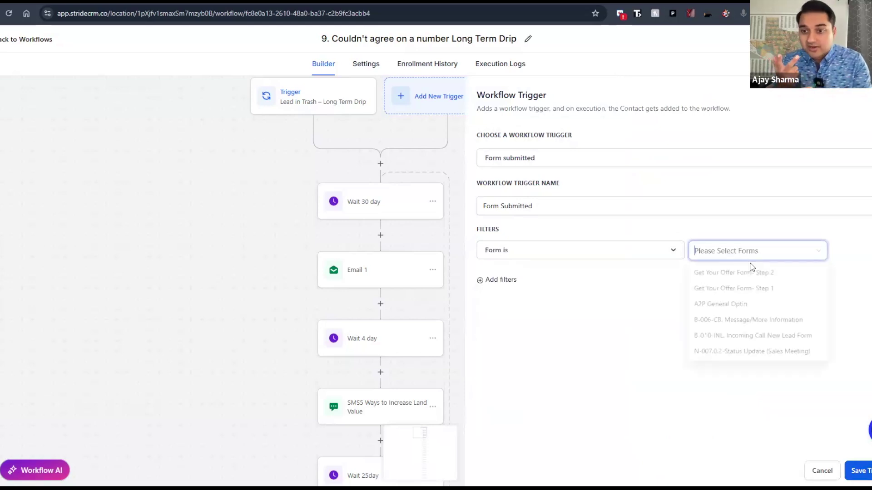
pyautogui.click(755, 291)
pyautogui.click(593, 310)
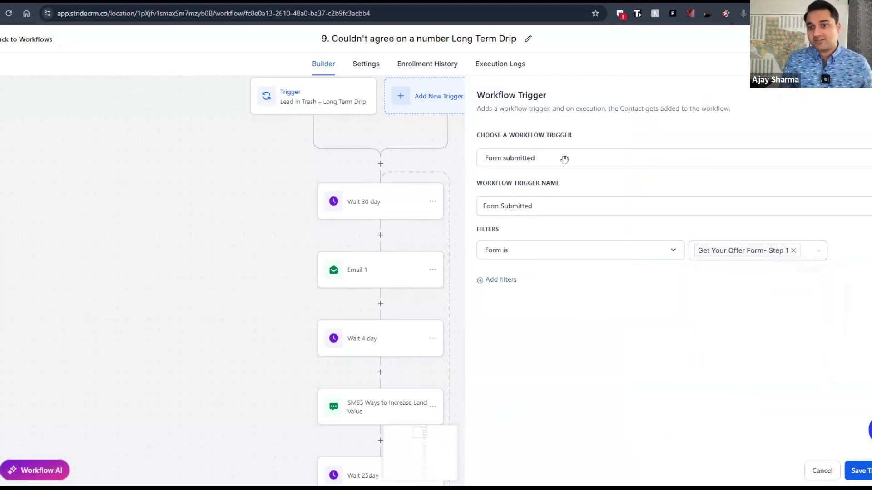
pyautogui.press('Escape')
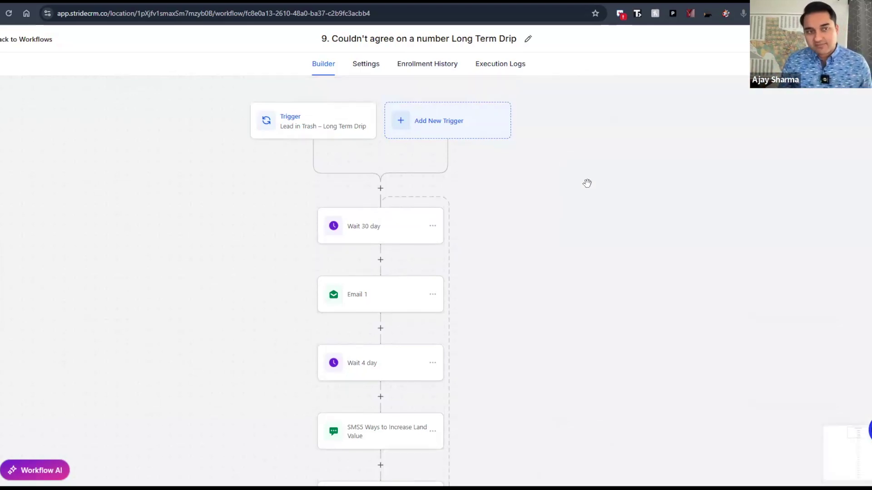
pyautogui.scroll(-1, 587, 183)
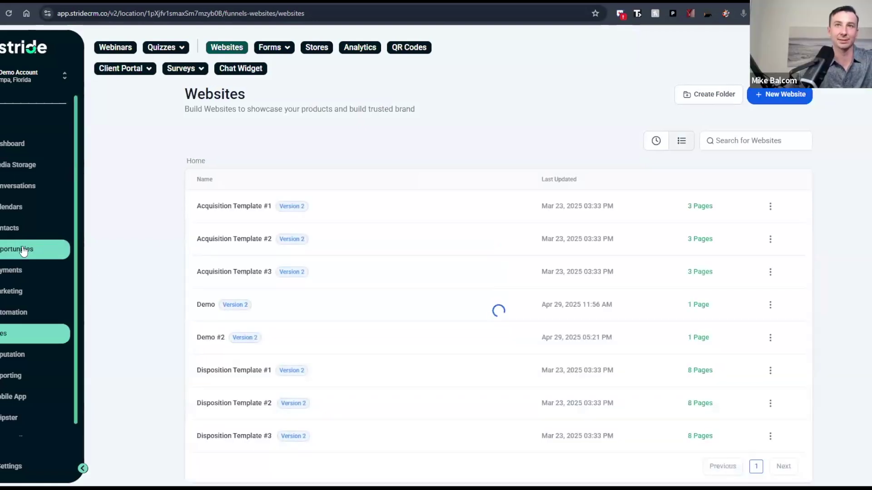
# - Open the opportunities board and look across the 02. Acquisitions pipeline stages from Comps/Pricing to Trashed
pyautogui.click(24, 251)
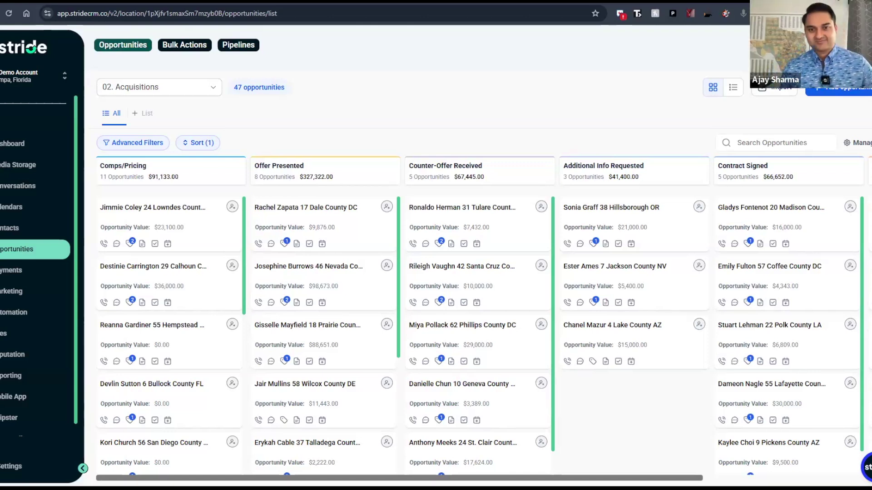
pyautogui.click(158, 89)
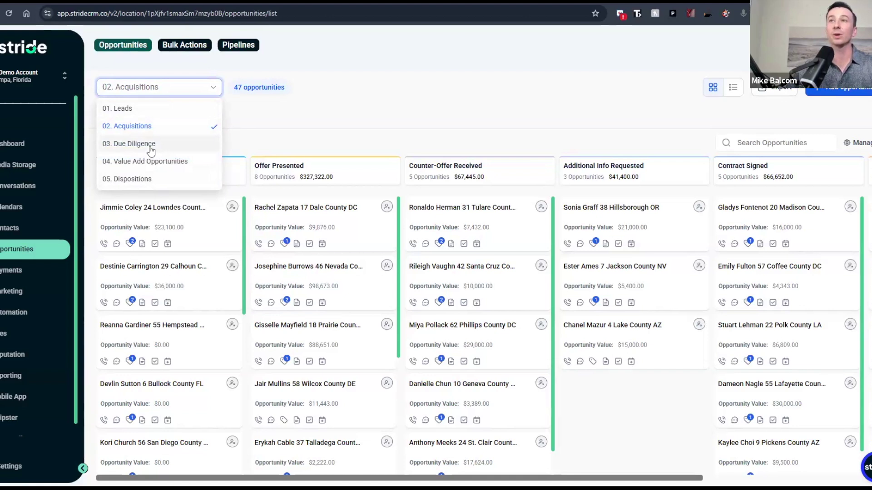
pyautogui.click(274, 120)
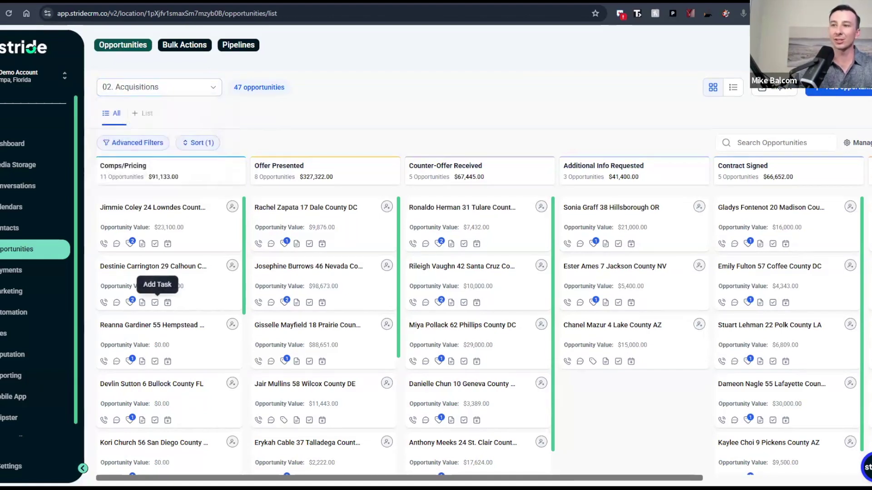
pyautogui.moveTo(461, 478); pyautogui.dragTo(664, 474)
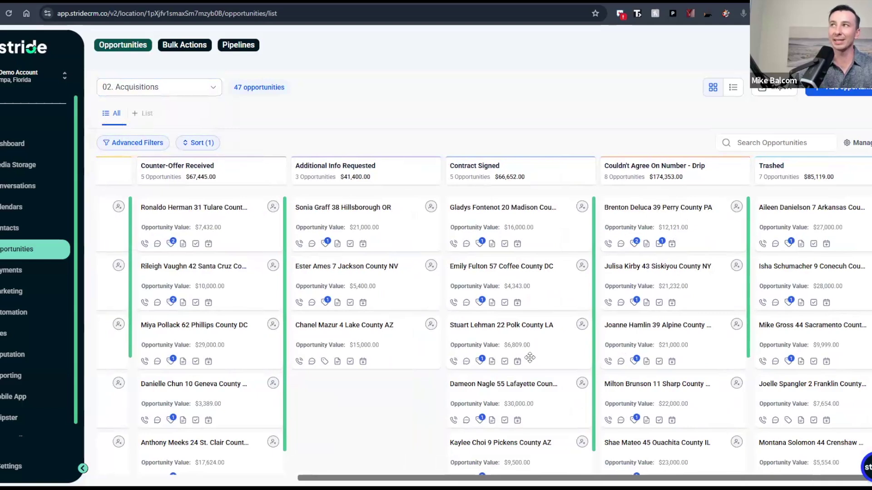
# - View the 03. Due Diligence pipeline on the opportunities board, followed by the 05. Dispositions pipeline
pyautogui.click(145, 87)
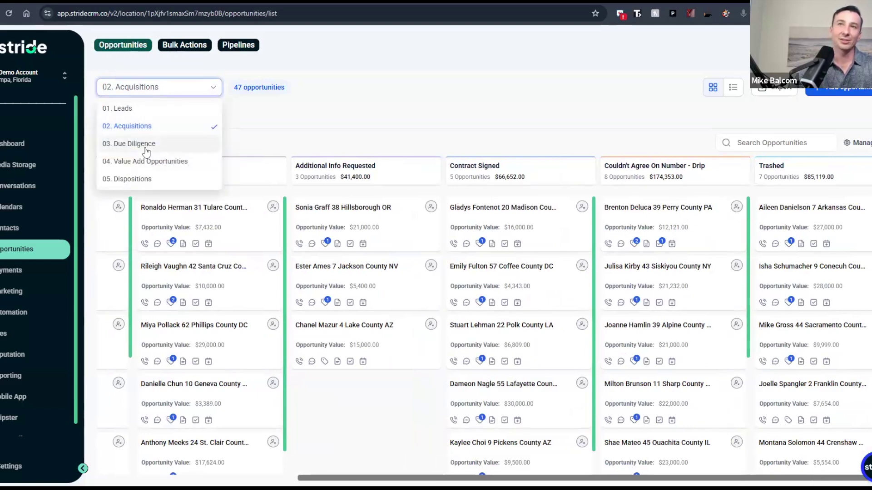
pyautogui.click(137, 144)
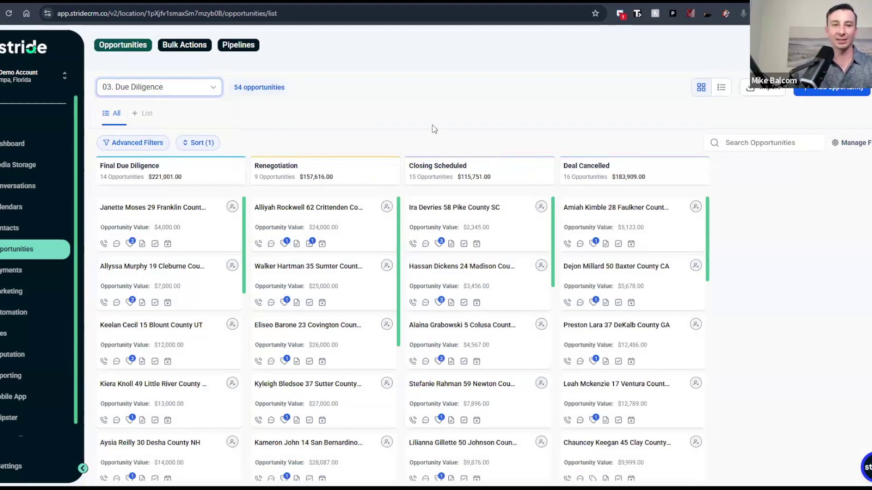
pyautogui.click(162, 90)
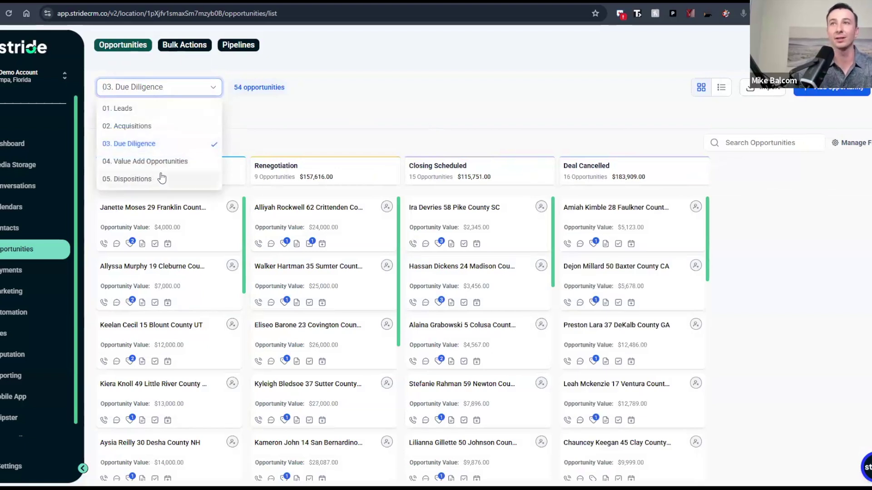
pyautogui.click(161, 178)
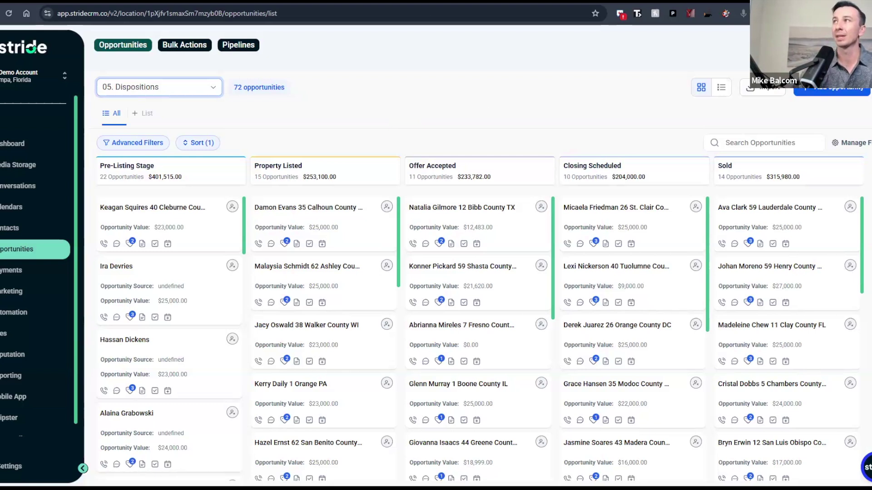
# - Open the main dashboard and look over its widgets, from Opportunity Status down to Tasks and Lead Source Report
pyautogui.click(27, 144)
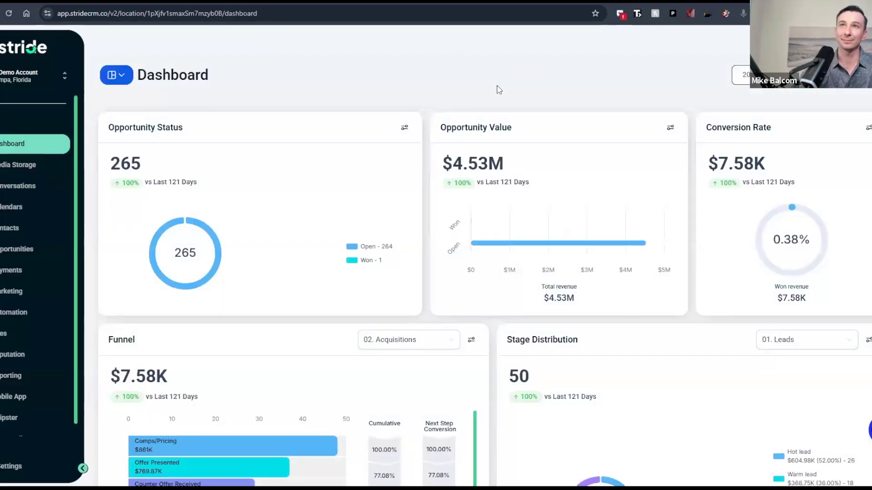
pyautogui.scroll(-3, 432, 140)
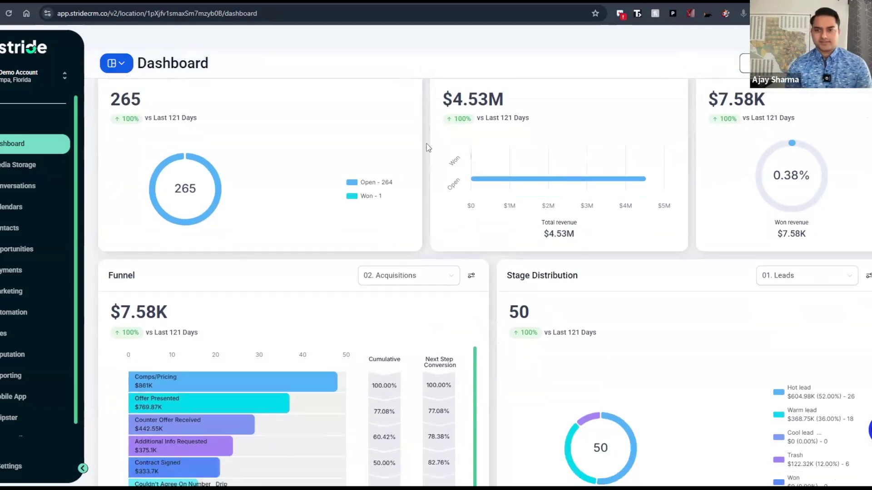
pyautogui.scroll(1, 416, 232)
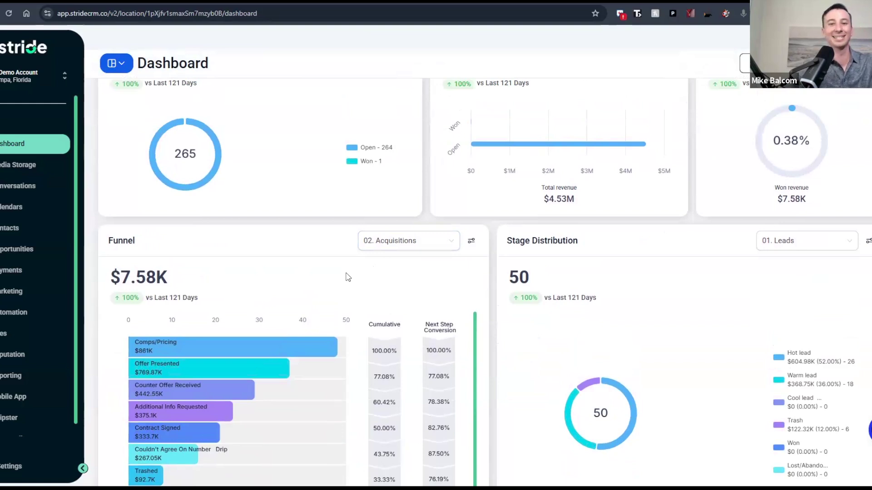
pyautogui.scroll(2, 363, 142)
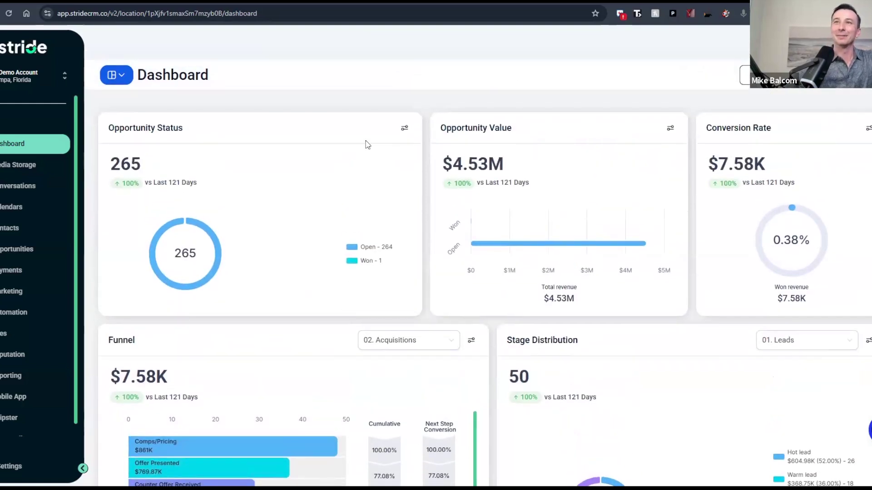
pyautogui.scroll(-2, 358, 101)
pyautogui.scroll(-9, 357, 110)
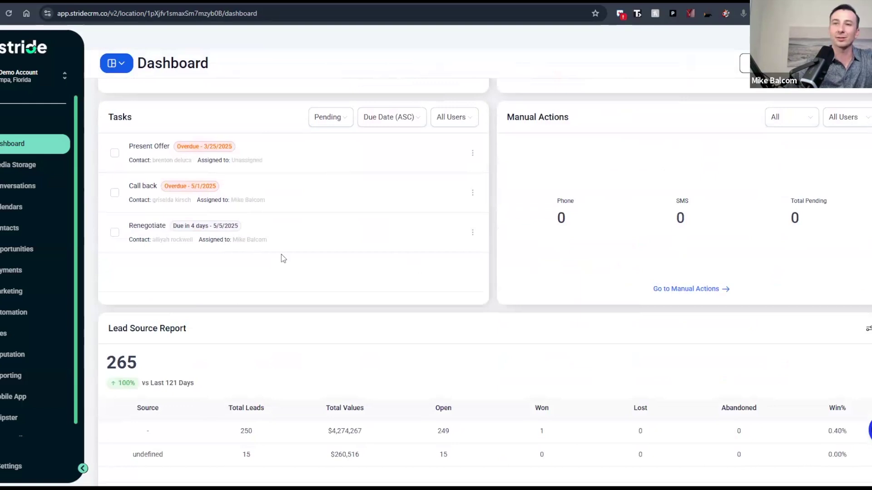
pyautogui.scroll(-1, 282, 255)
pyautogui.scroll(8, 325, 329)
pyautogui.scroll(2, 325, 329)
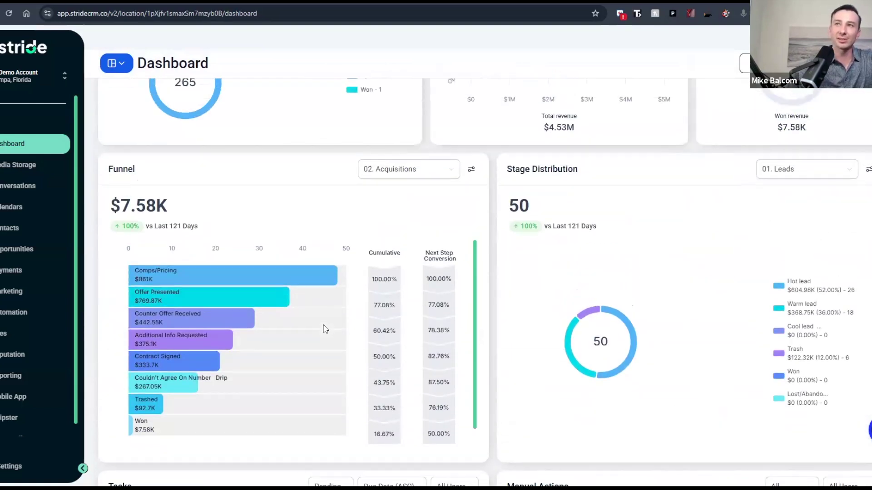
# - Set the dashboard's Funnel widget to the 01. Leads pipeline
pyautogui.click(390, 241)
pyautogui.click(378, 264)
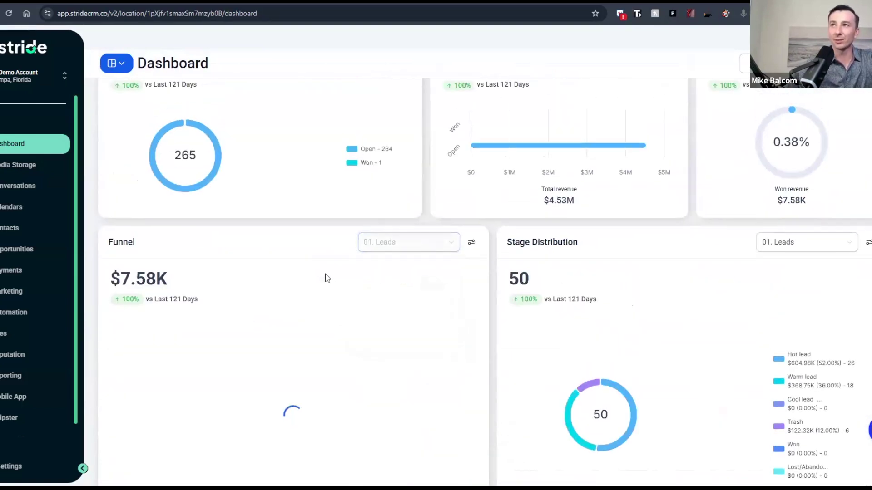
pyautogui.scroll(2, 366, 292)
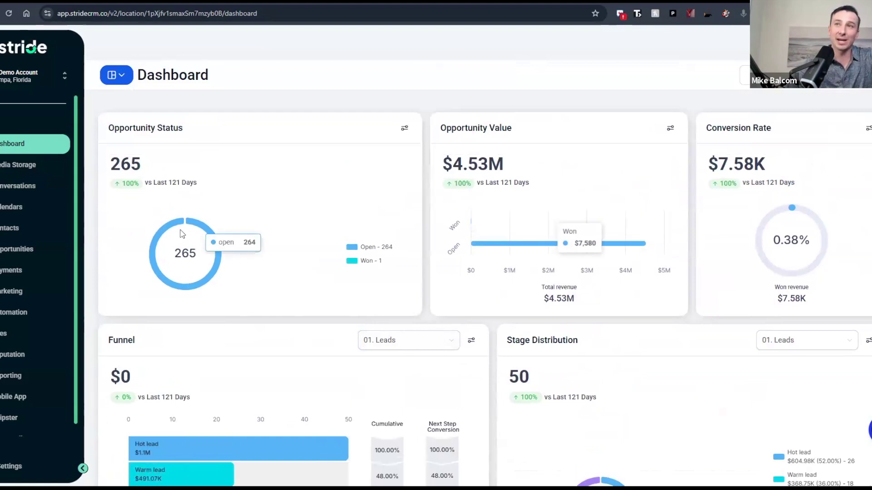
# - Set the dashboard's Stage Distribution widget to the 02. Acquisitions pipeline
pyautogui.scroll(-5, 631, 254)
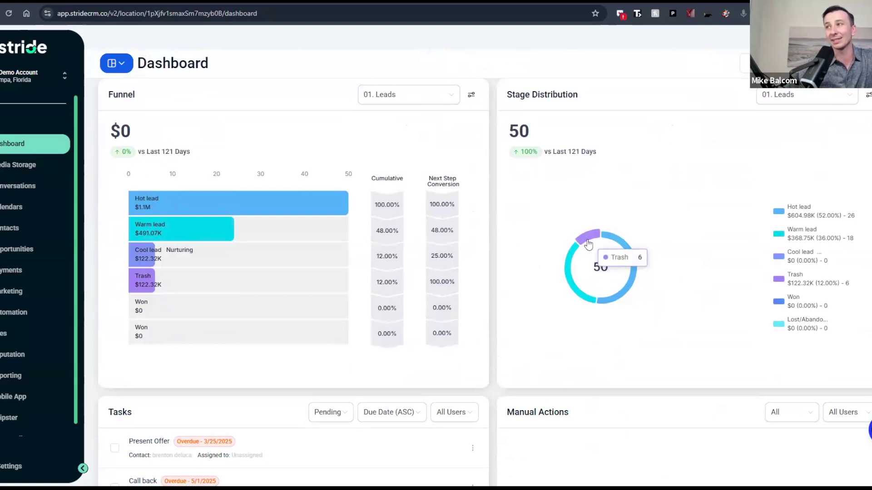
pyautogui.scroll(1, 591, 243)
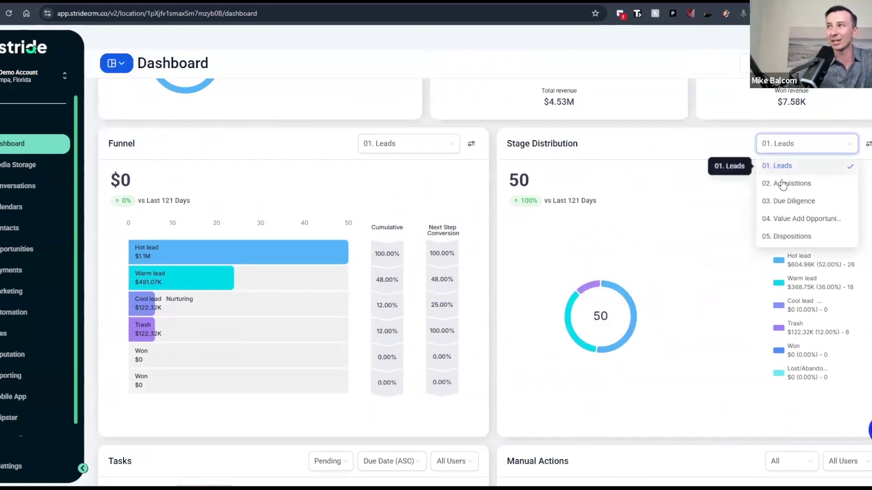
pyautogui.click(780, 181)
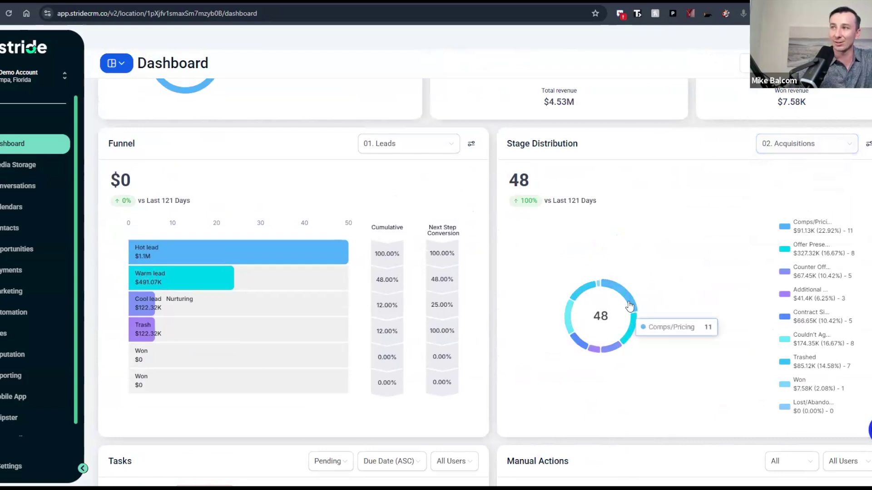
pyautogui.scroll(4, 538, 334)
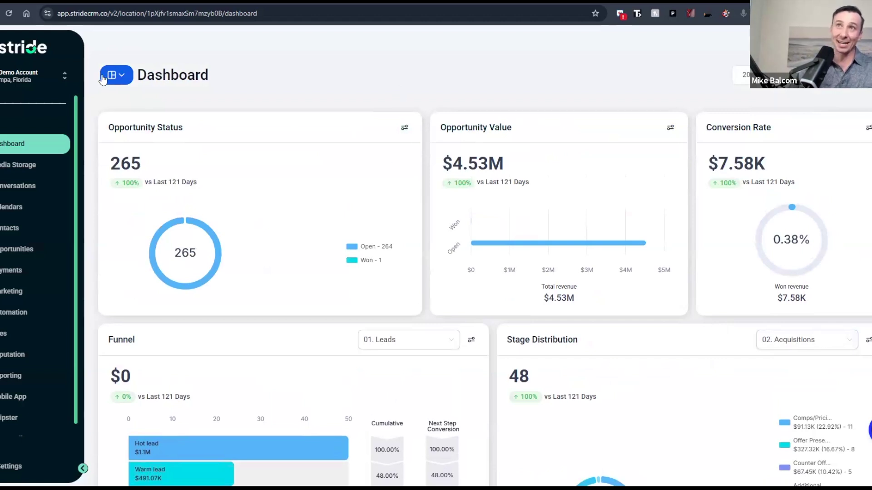
# - Switch to the Acquisitions dashboard, set its date range to This Year and review its widgets
pyautogui.click(117, 75)
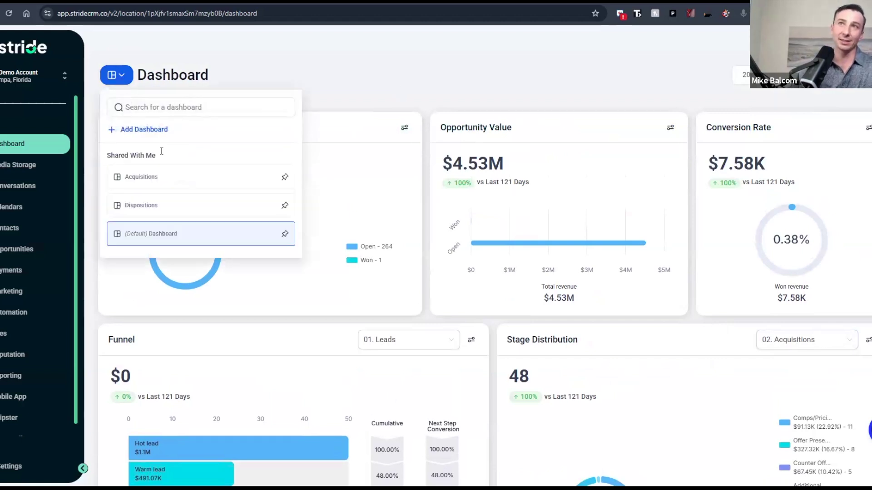
pyautogui.click(155, 180)
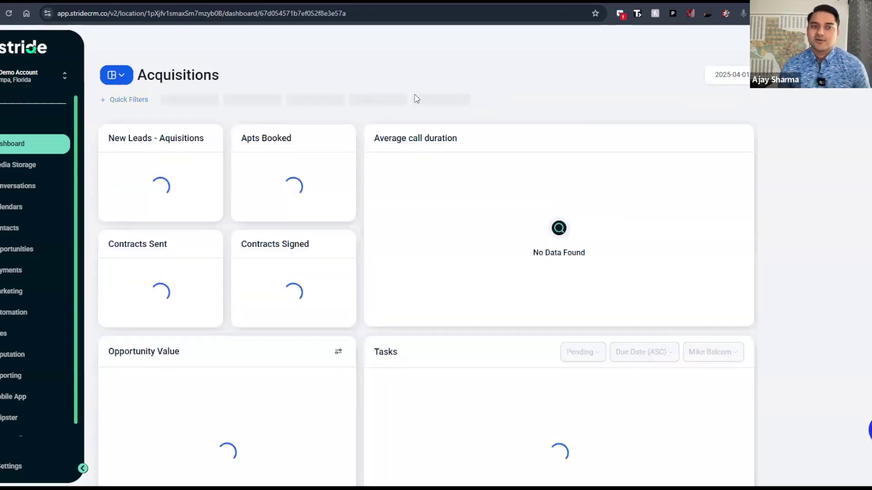
pyautogui.click(727, 75)
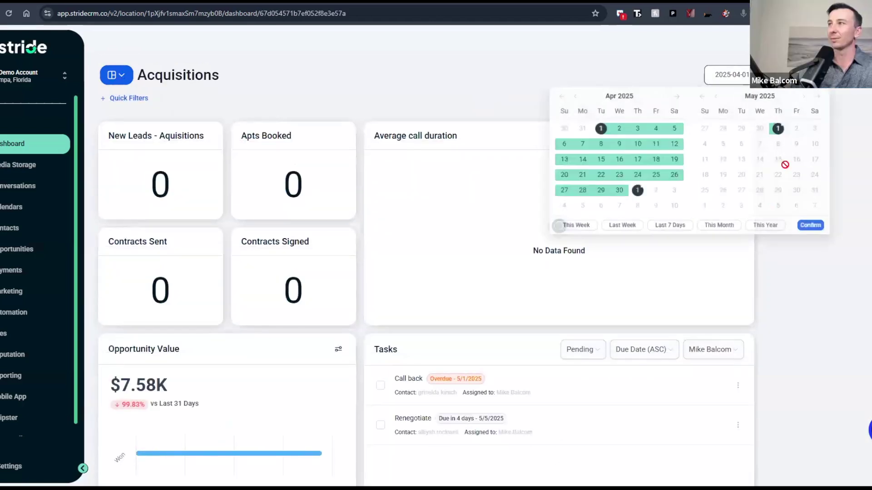
pyautogui.click(767, 226)
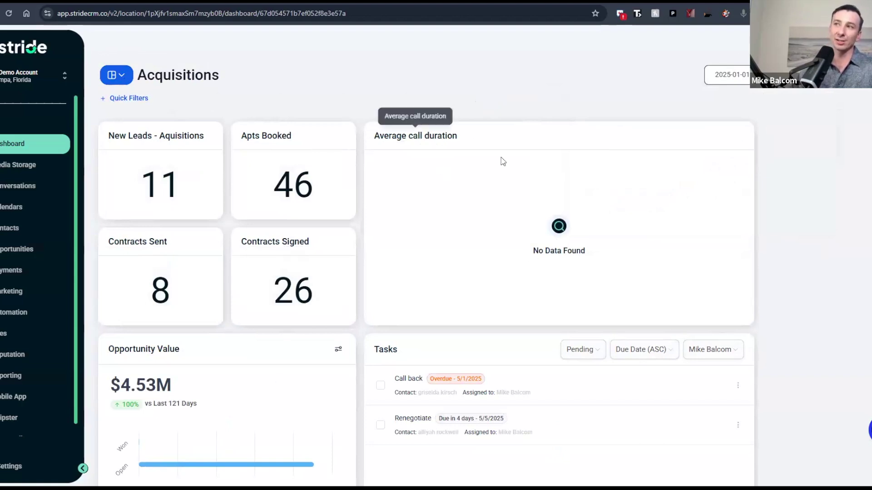
pyautogui.scroll(-3, 501, 162)
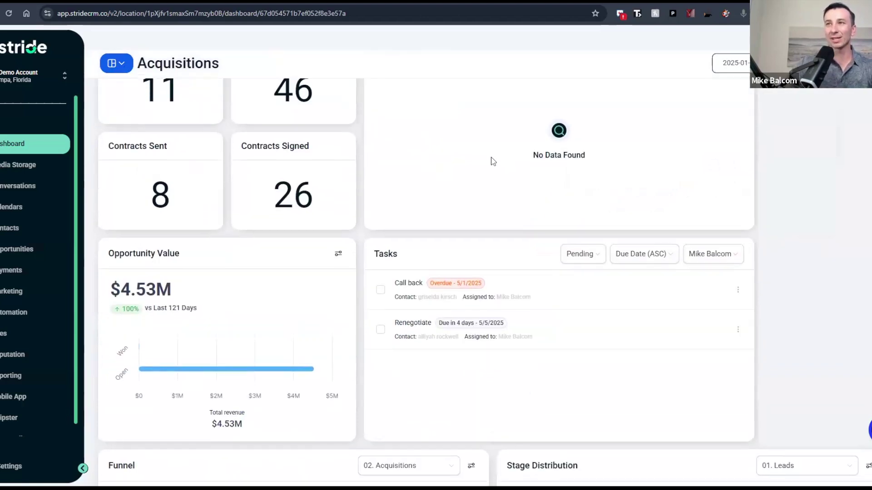
pyautogui.scroll(-9, 484, 282)
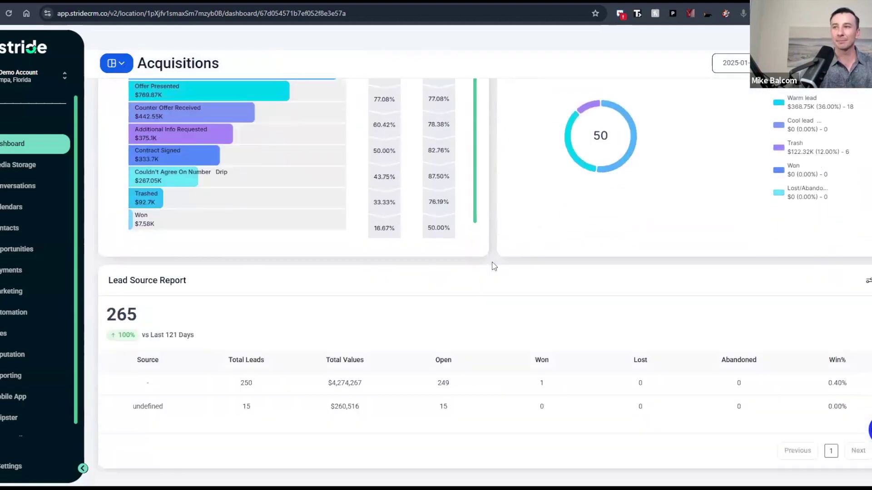
pyautogui.scroll(12, 484, 328)
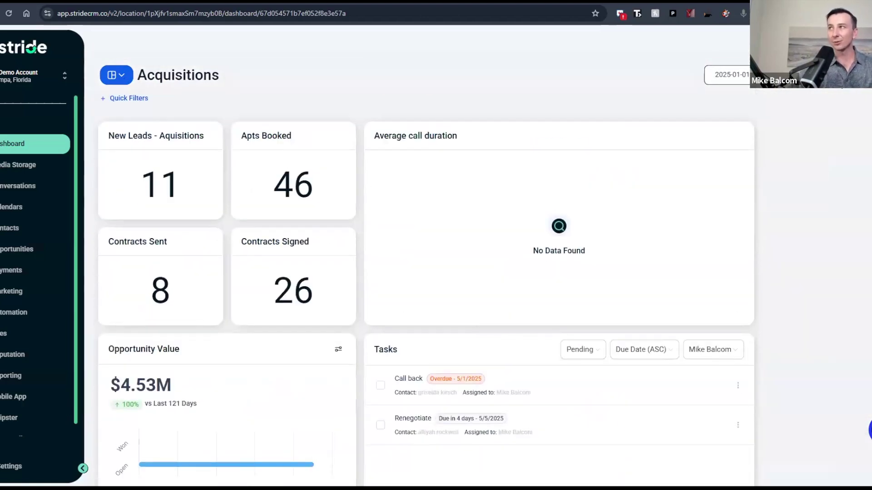
# - Put the Acquisitions dashboard into edit mode and remove the Average call duration widget
pyautogui.click(847, 75)
pyautogui.click(827, 64)
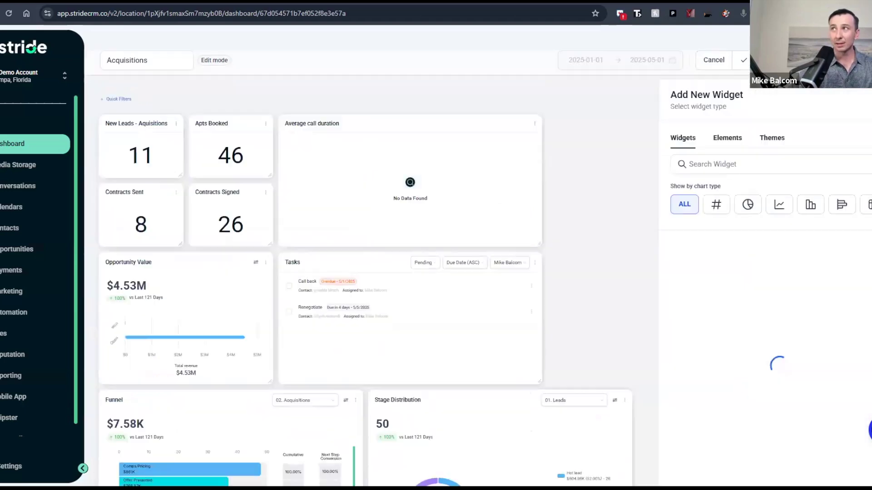
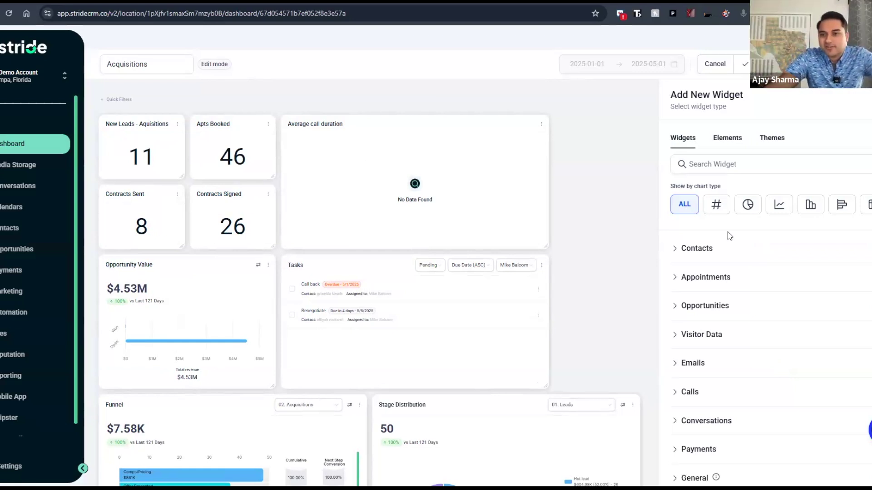
pyautogui.scroll(-1, 477, 351)
pyautogui.scroll(2, 477, 352)
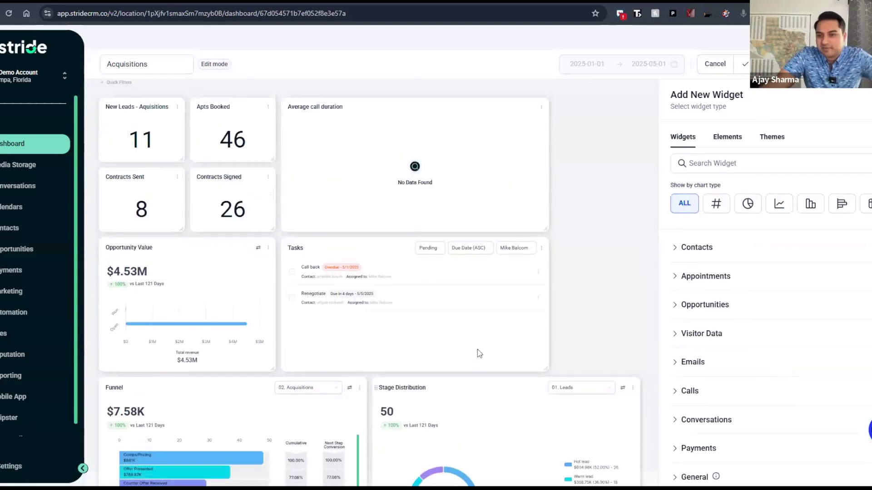
pyautogui.scroll(-4, 643, 315)
pyautogui.scroll(4, 643, 315)
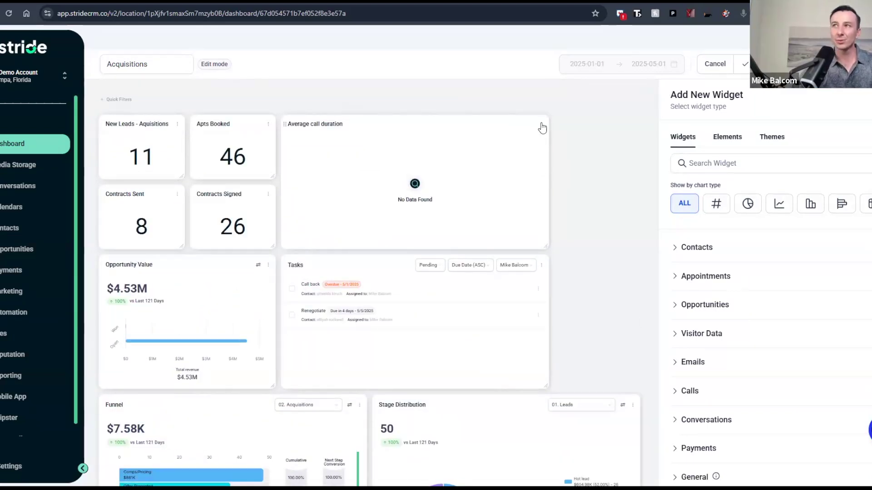
pyautogui.click(542, 128)
pyautogui.click(543, 106)
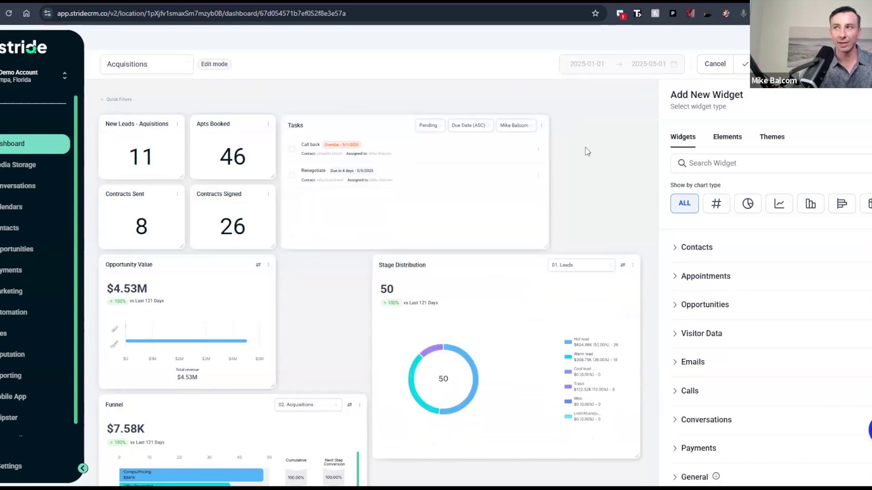
# - Browse the widgets available for the dashboard in the Opportunities, Contacts, Calls, Conversations and General categories
pyautogui.click(696, 305)
pyautogui.scroll(-3, 696, 310)
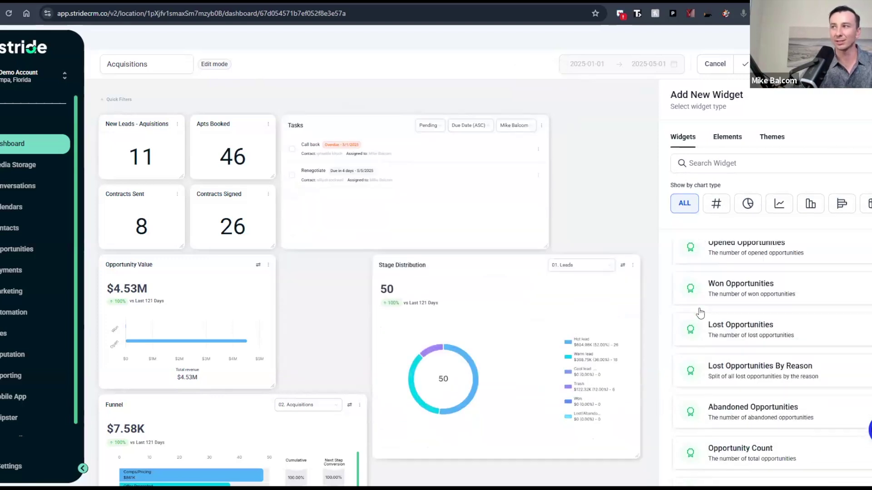
pyautogui.scroll(5, 694, 264)
pyautogui.click(694, 248)
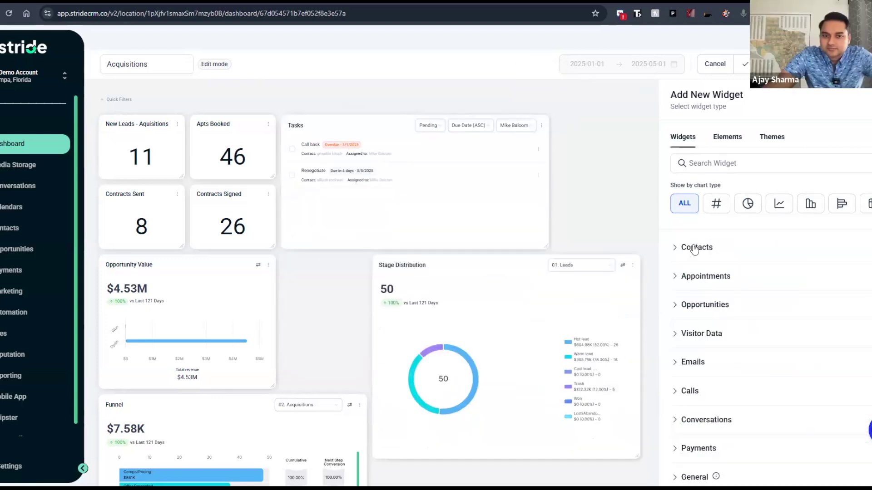
pyautogui.scroll(-10, 717, 278)
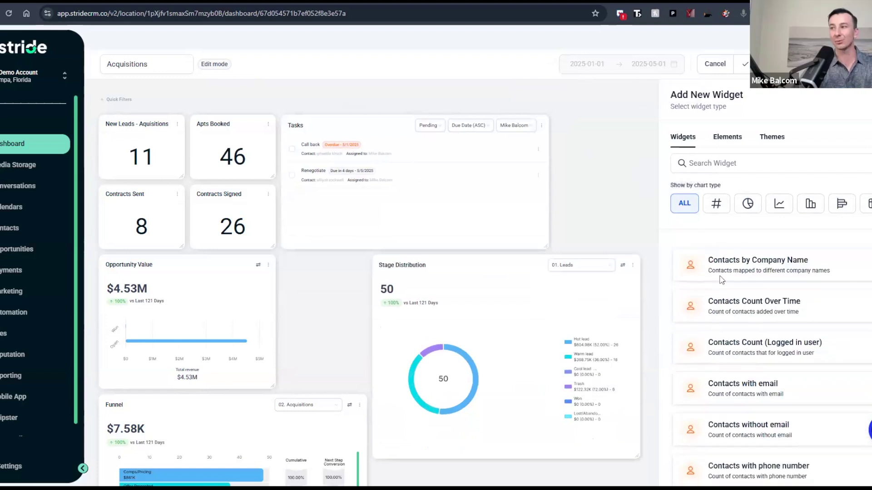
pyautogui.click(687, 397)
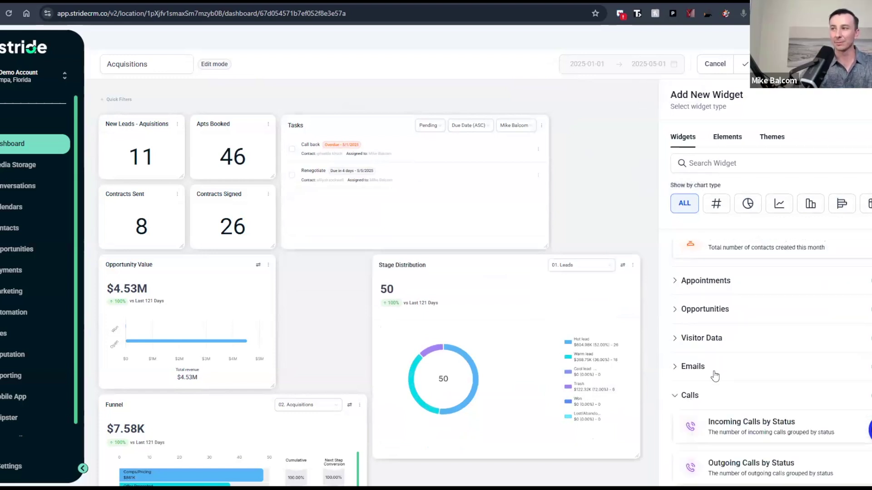
pyautogui.scroll(-8, 745, 318)
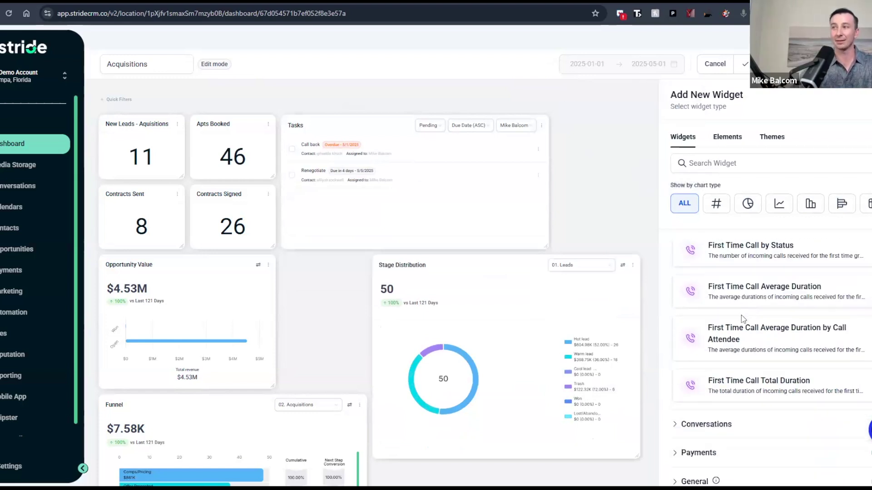
pyautogui.click(711, 424)
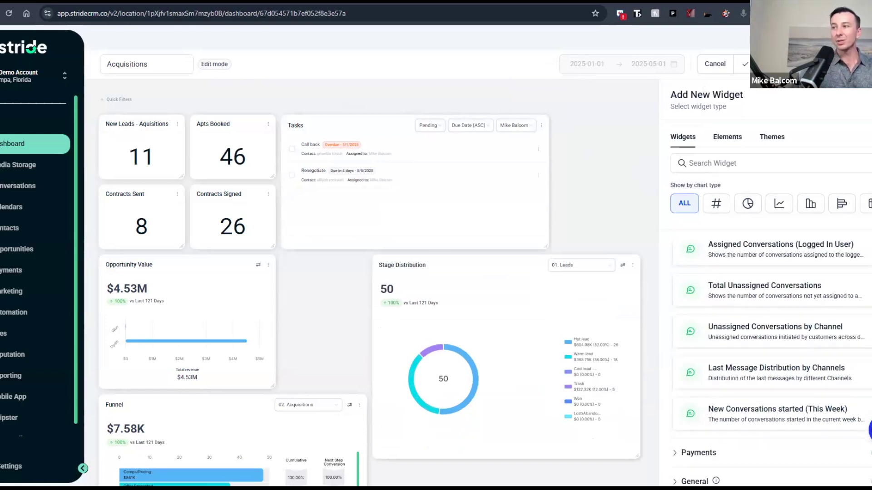
pyautogui.scroll(-6, 715, 432)
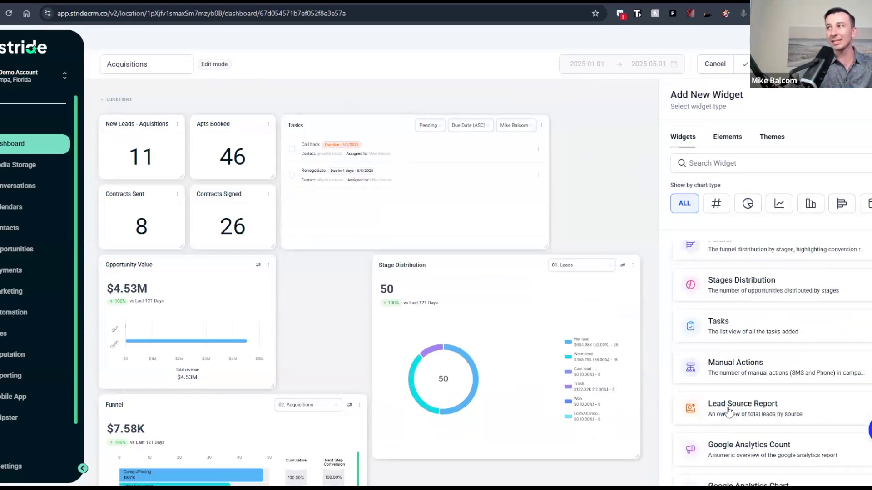
# - Look through the elements that can be added to the dashboard and examine the Image element's settings
pyautogui.click(726, 137)
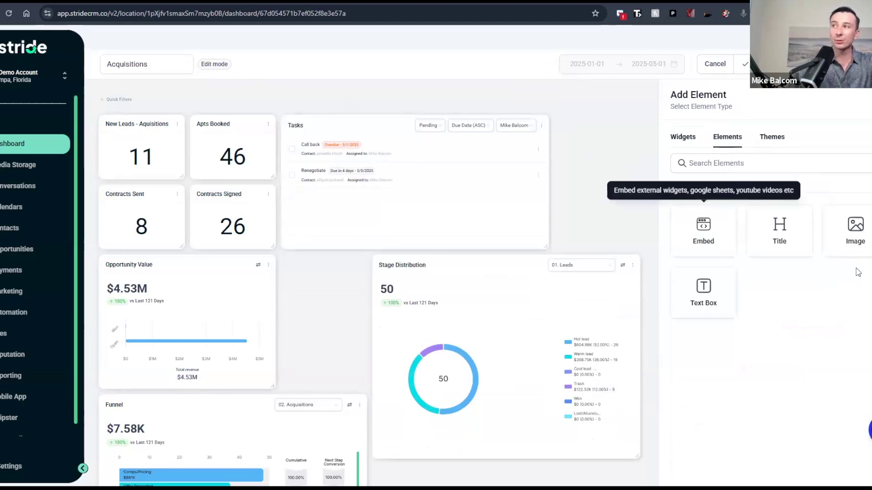
pyautogui.moveTo(349, 166); pyautogui.dragTo(854, 233)
pyautogui.click(854, 233)
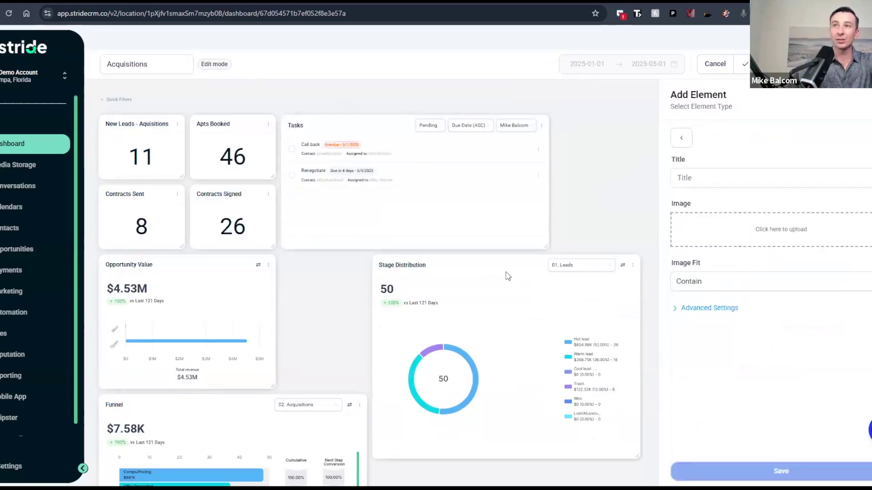
pyautogui.scroll(-5, 507, 278)
pyautogui.scroll(5, 340, 381)
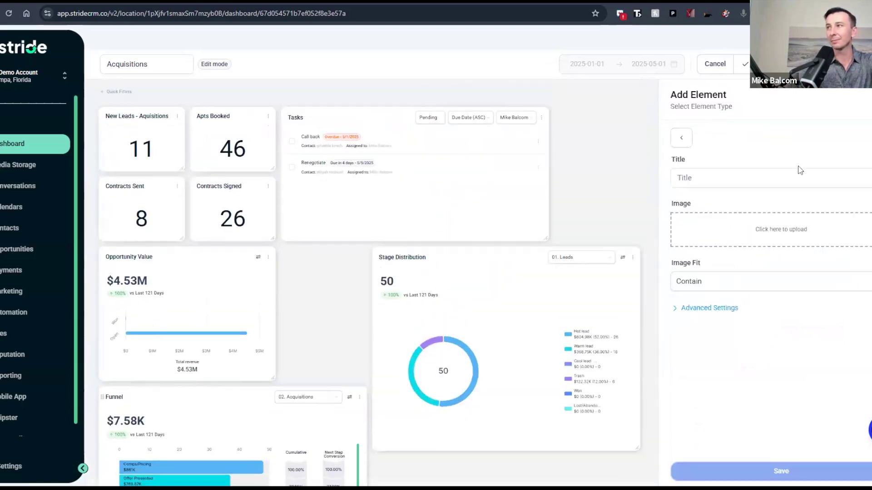
pyautogui.scroll(-1, 800, 170)
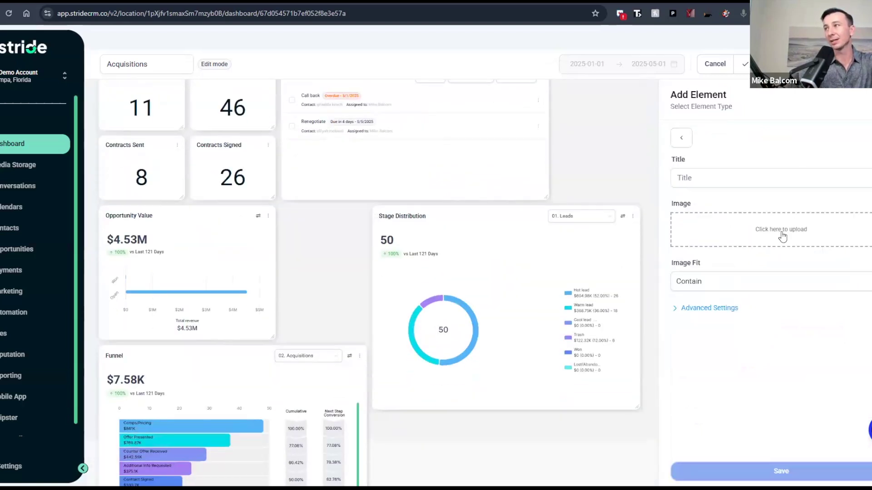
pyautogui.click(684, 136)
pyautogui.scroll(1, 579, 194)
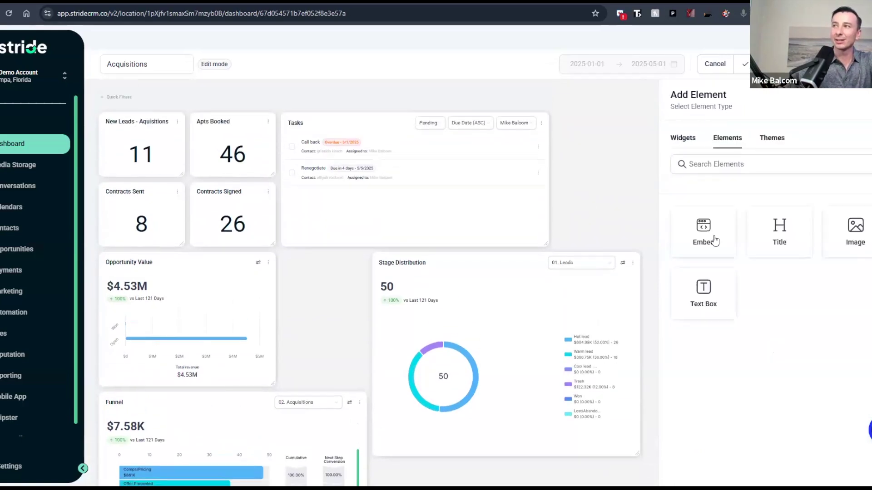
# - Examine the Title element's settings and discard the edits to the Acquisitions dashboard
pyautogui.click(777, 237)
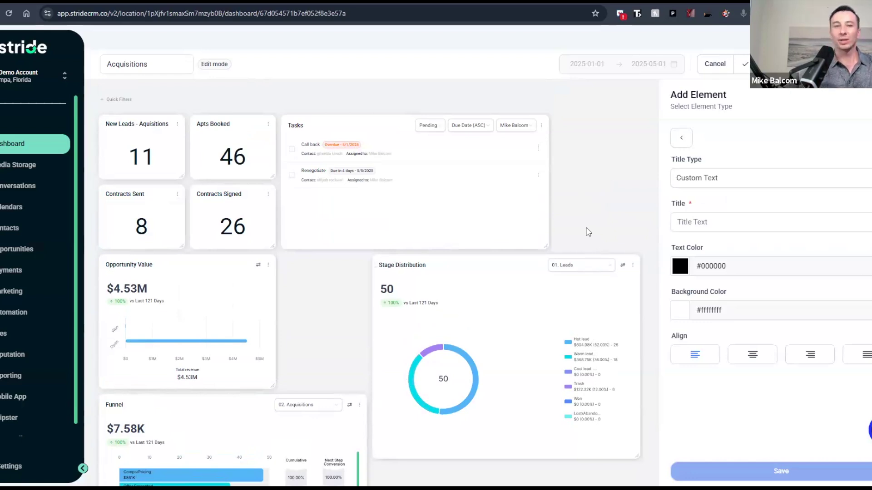
pyautogui.click(681, 138)
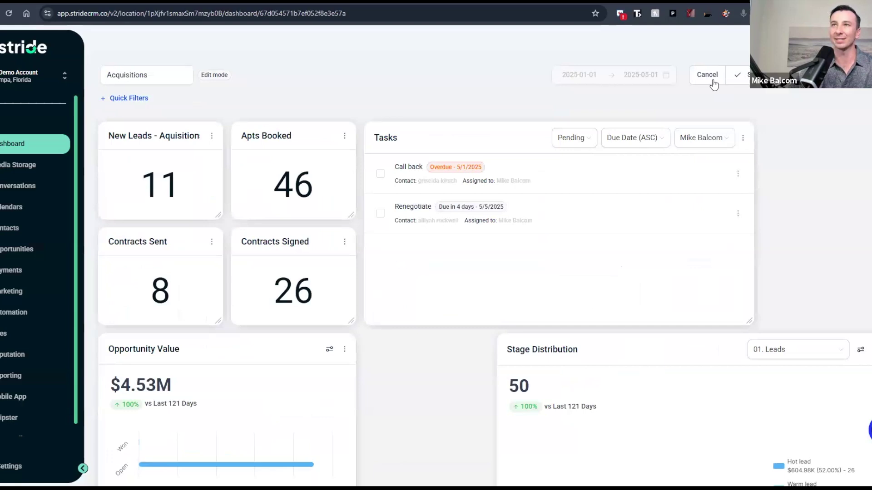
pyautogui.click(715, 65)
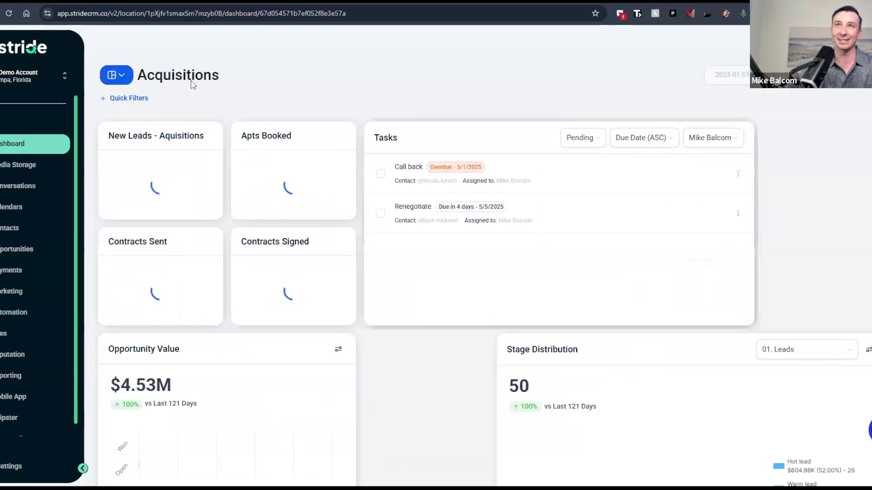
# - Switch to the Dispositions dashboard and set its date range to This Year
pyautogui.click(126, 80)
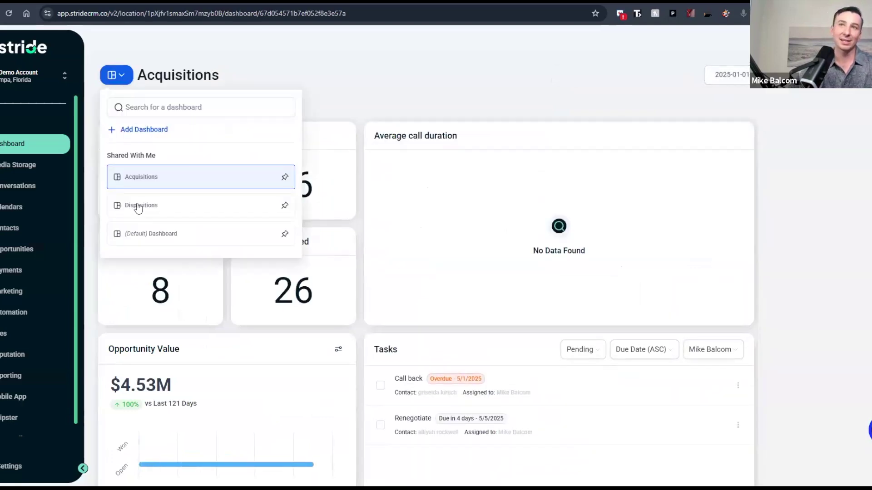
pyautogui.click(134, 205)
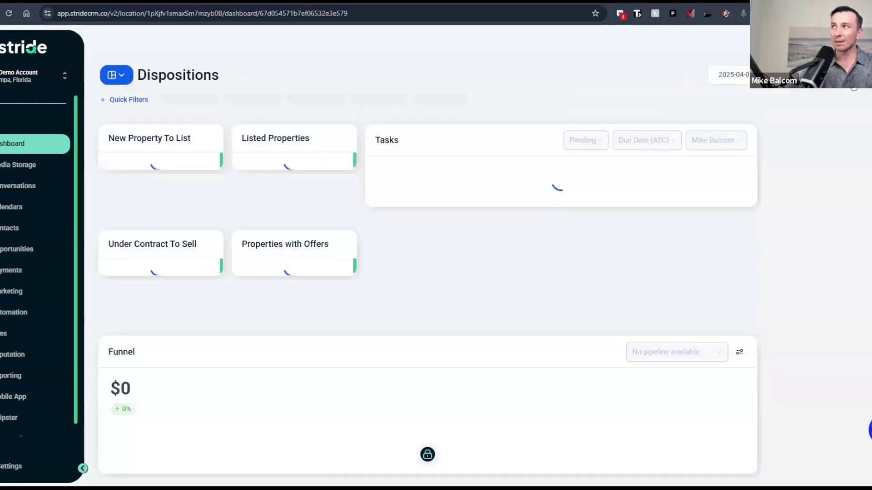
pyautogui.click(726, 75)
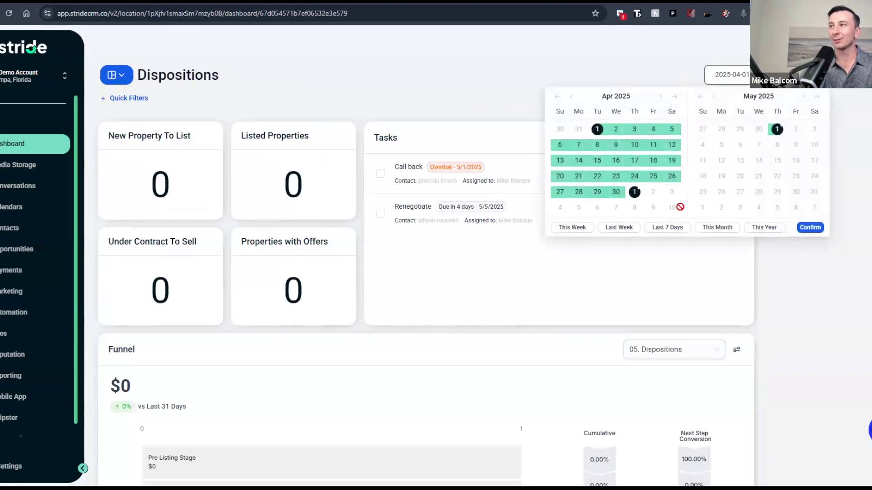
pyautogui.click(765, 223)
pyautogui.click(810, 223)
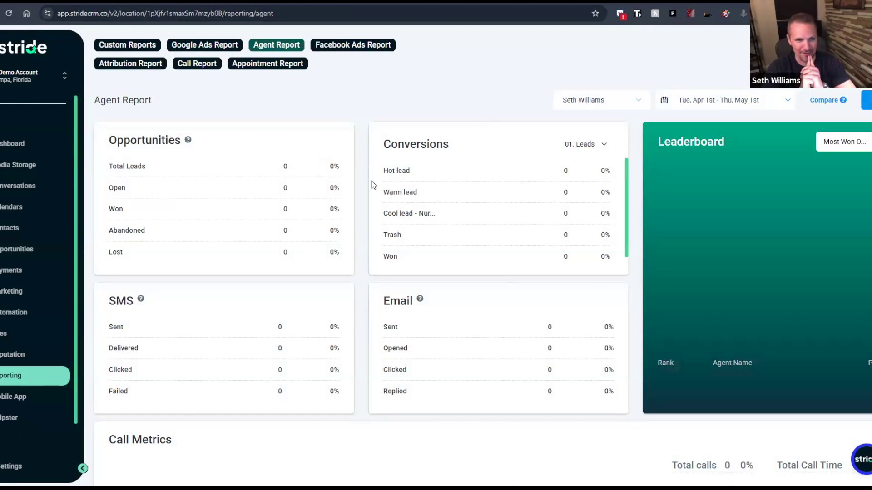
# - Review the Agent Report's opportunity, SMS, email and call metrics and add a second agent to its agent filter
pyautogui.scroll(-1, 363, 217)
pyautogui.scroll(-3, 359, 230)
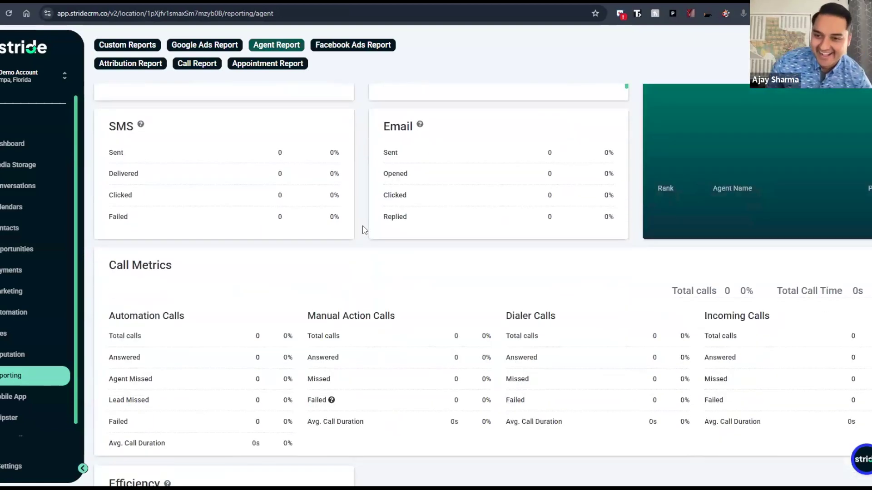
pyautogui.scroll(4, 363, 228)
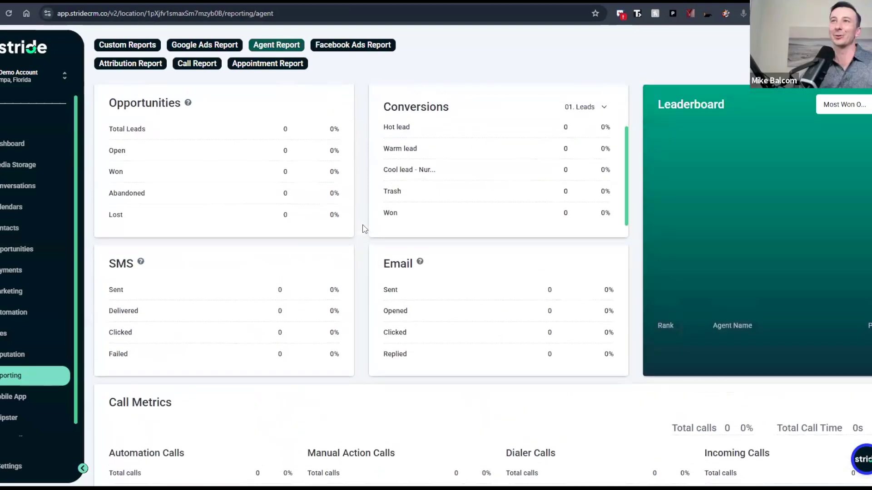
pyautogui.click(612, 106)
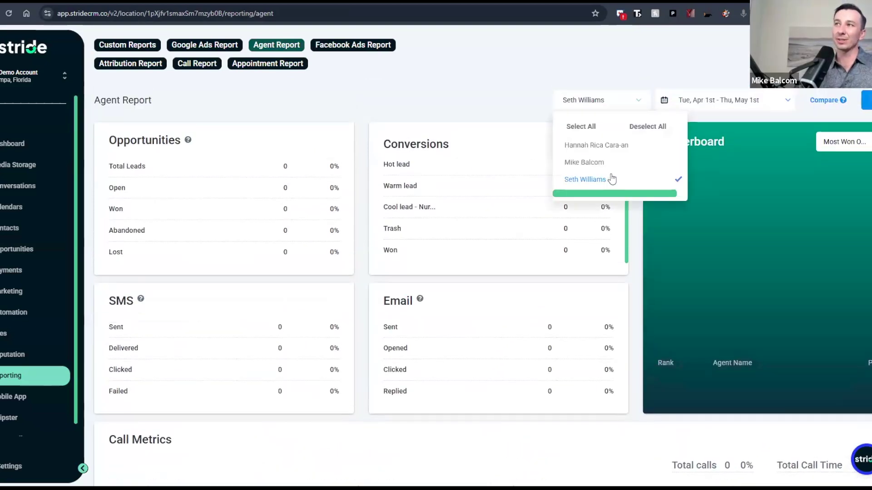
pyautogui.click(610, 167)
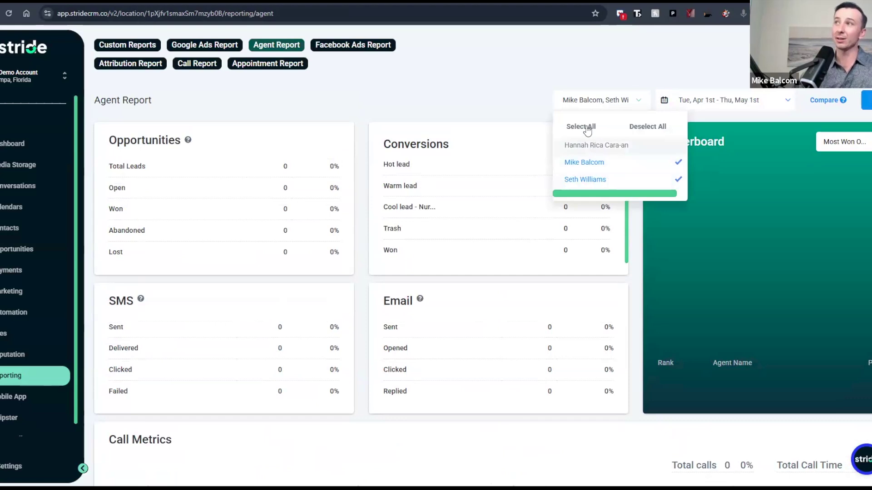
pyautogui.click(418, 96)
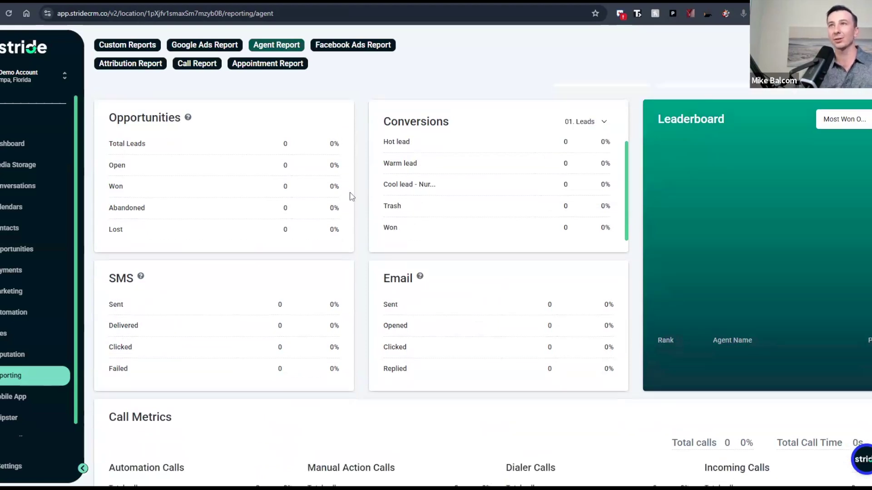
# - Review the Call Report and the Appointment Report with its Date Added filter, and return to the Agent Report
pyautogui.click(195, 64)
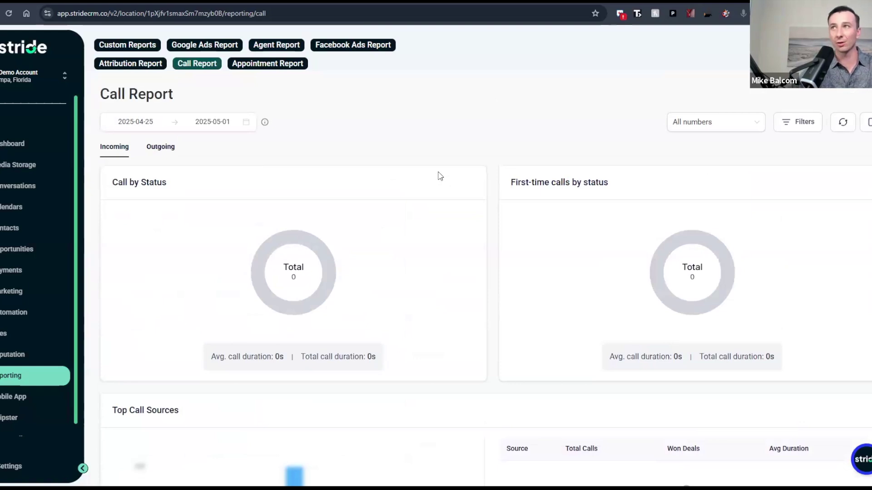
pyautogui.click(256, 67)
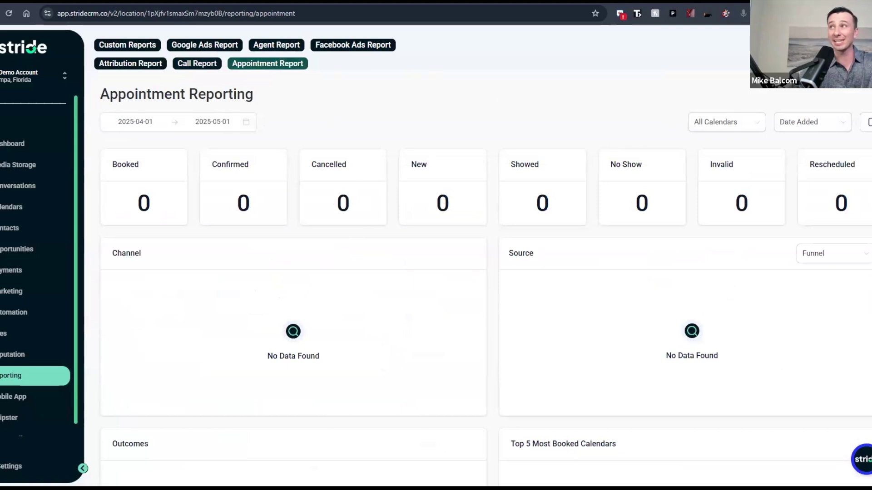
pyautogui.click(820, 122)
pyautogui.click(806, 144)
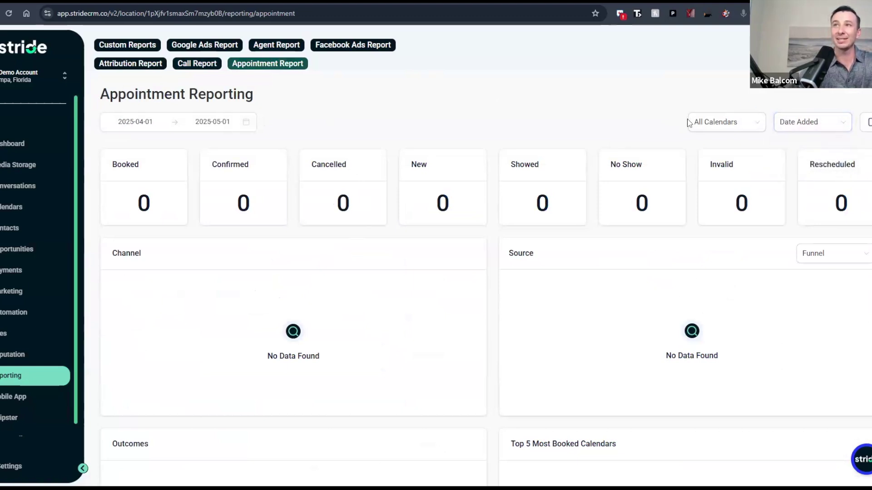
pyautogui.scroll(-7, 335, 208)
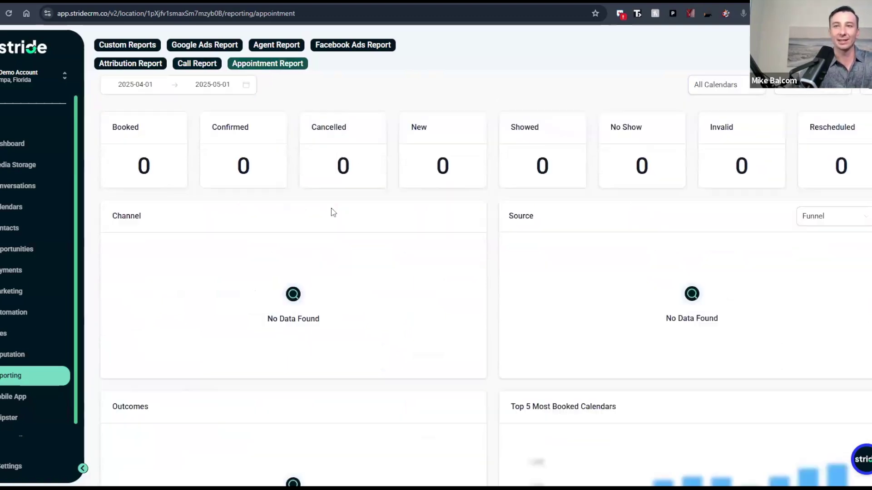
pyautogui.scroll(3, 333, 210)
pyautogui.scroll(4, 333, 211)
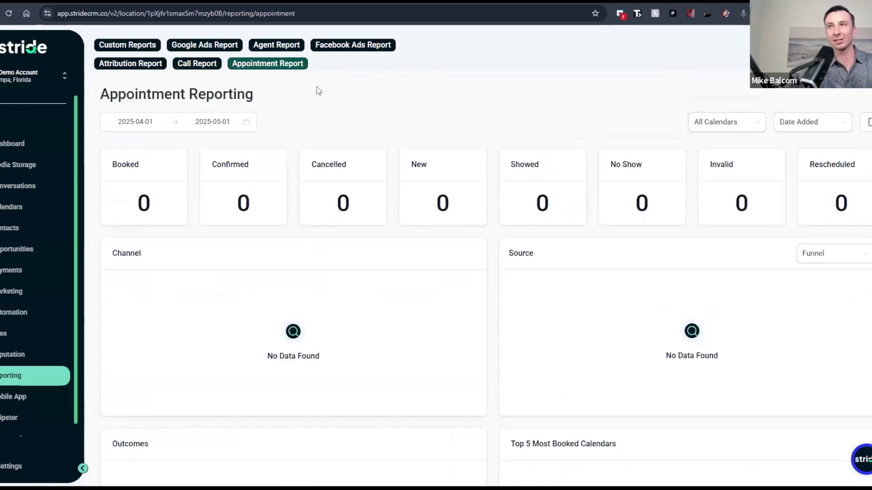
pyautogui.click(278, 46)
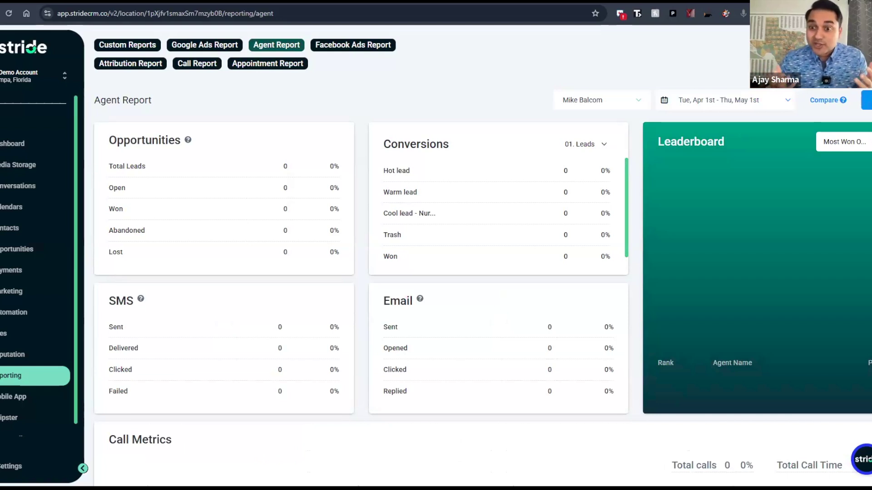
# - Browse the System Workflows and 05. Disposition folders inside the Stride CRM Prebuilt Workflows automation folder
pyautogui.click(19, 313)
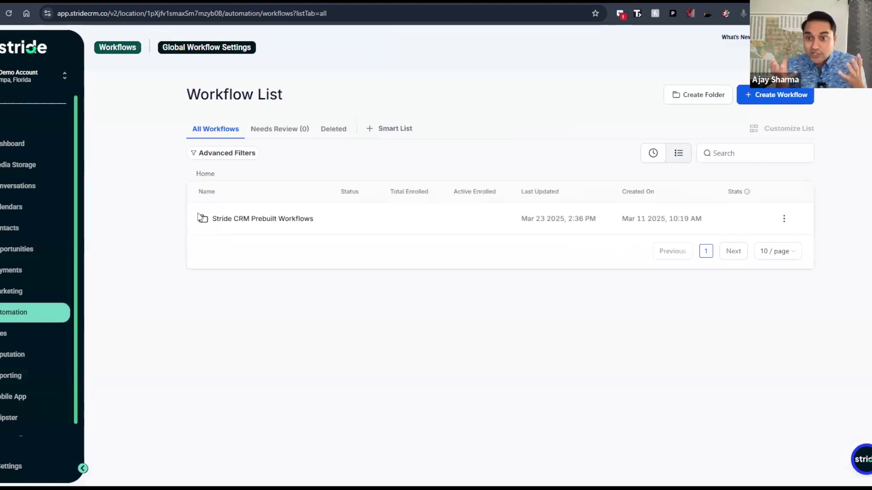
pyautogui.click(241, 219)
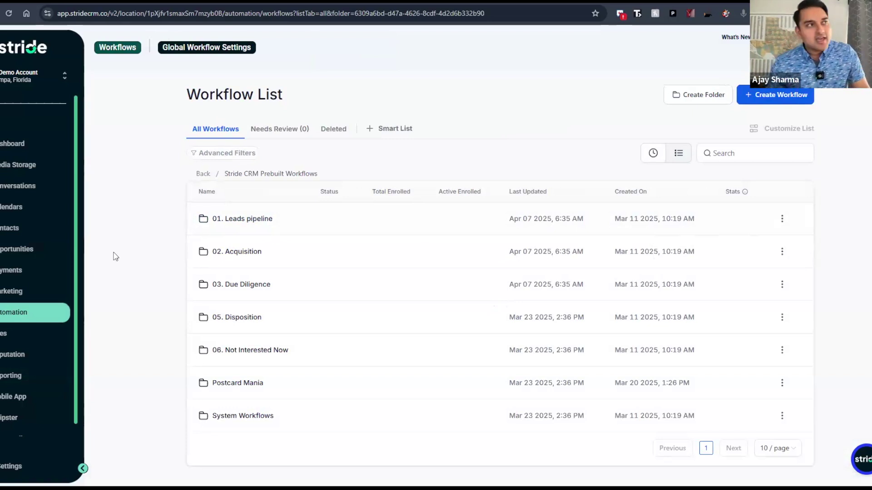
pyautogui.click(230, 416)
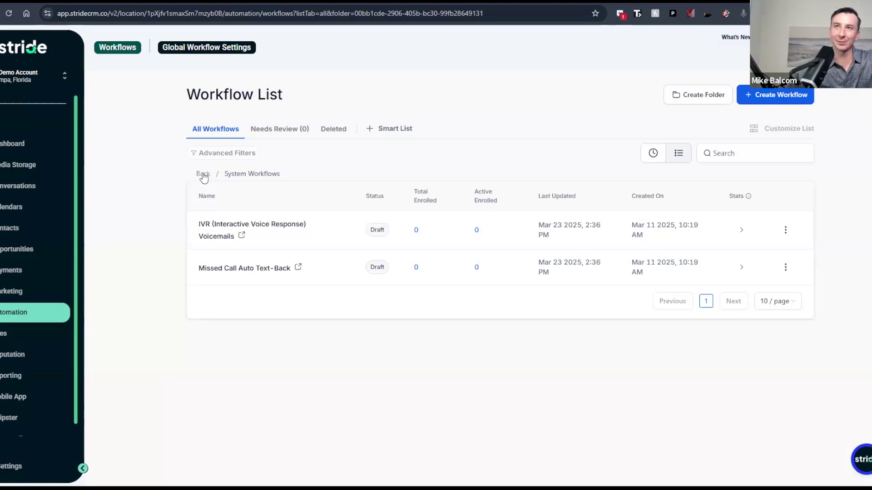
pyautogui.click(203, 173)
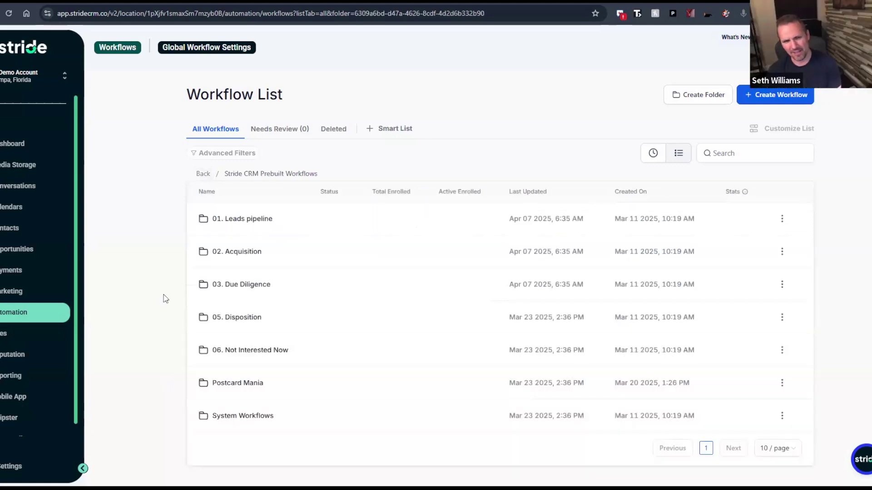
pyautogui.click(235, 324)
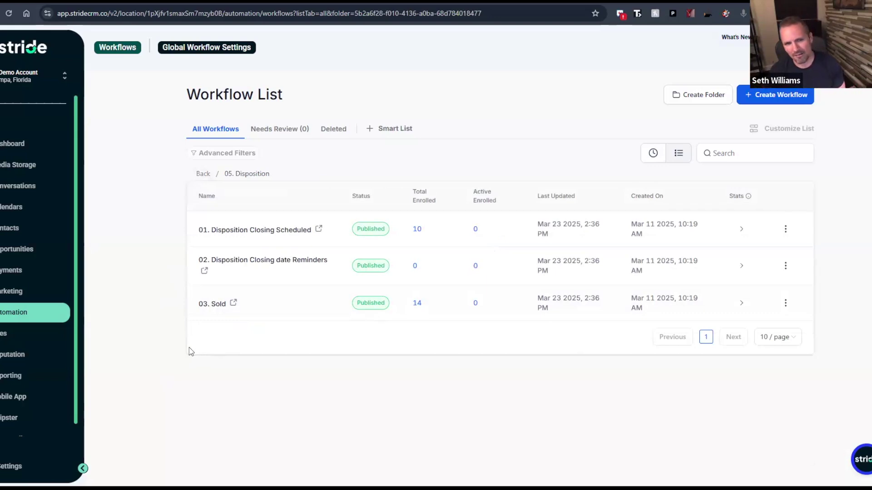
# - Look over the calendar week view, the unread conversations and the list of all contacts
pyautogui.click(10, 211)
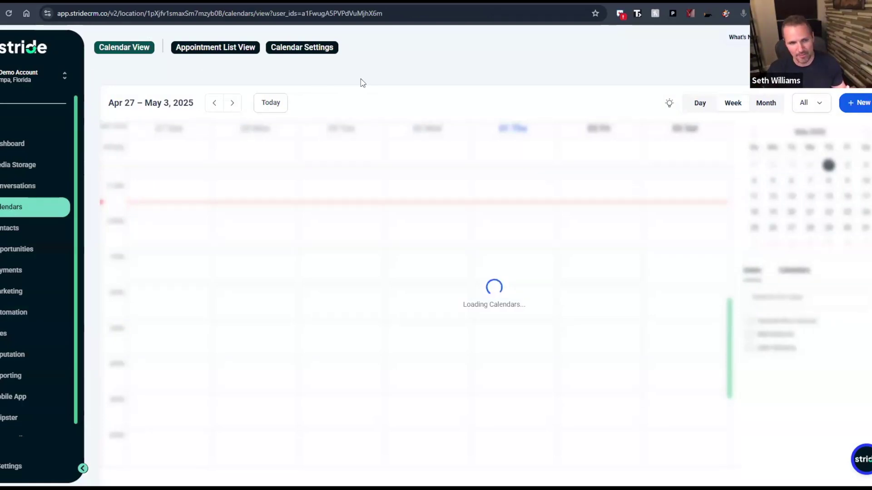
pyautogui.click(22, 190)
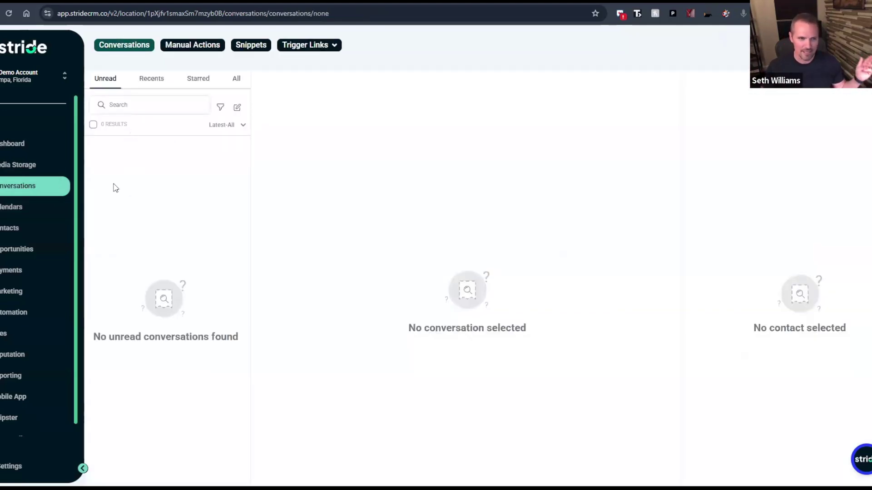
pyautogui.click(9, 231)
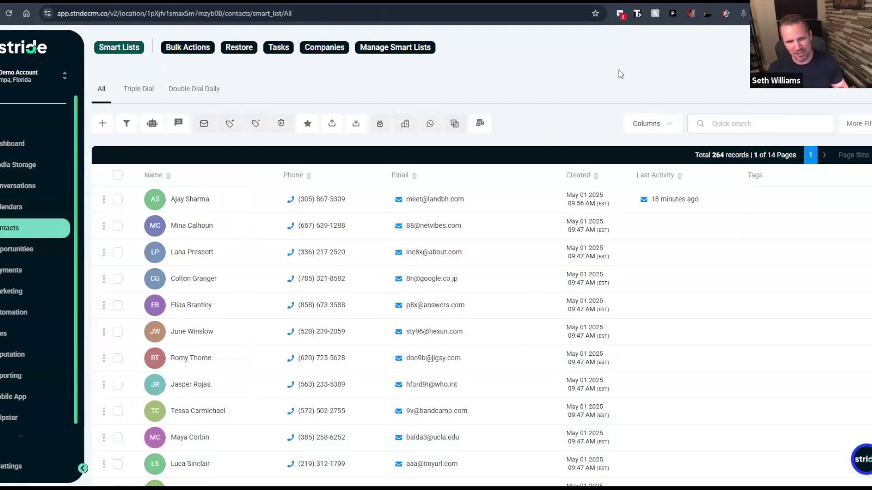
pyautogui.scroll(-1, 59, 189)
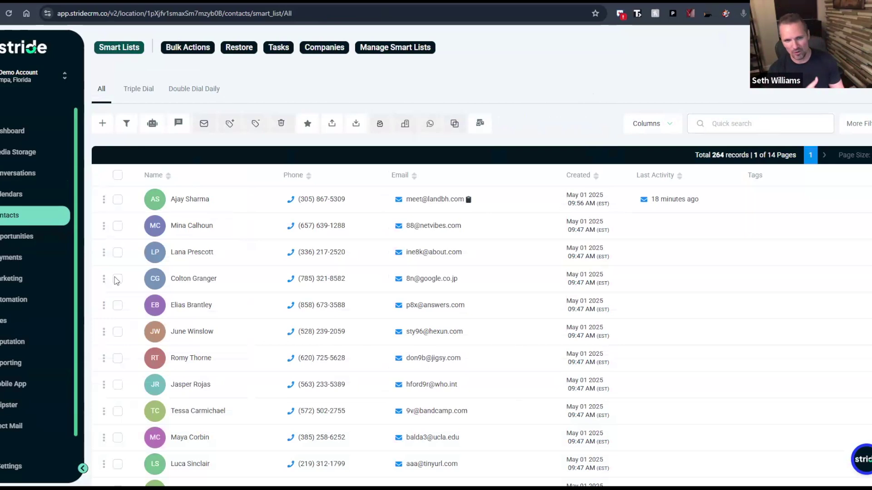
# - Show the 05. Dispositions pipeline's opportunities in list view and look through the rows
pyautogui.click(16, 244)
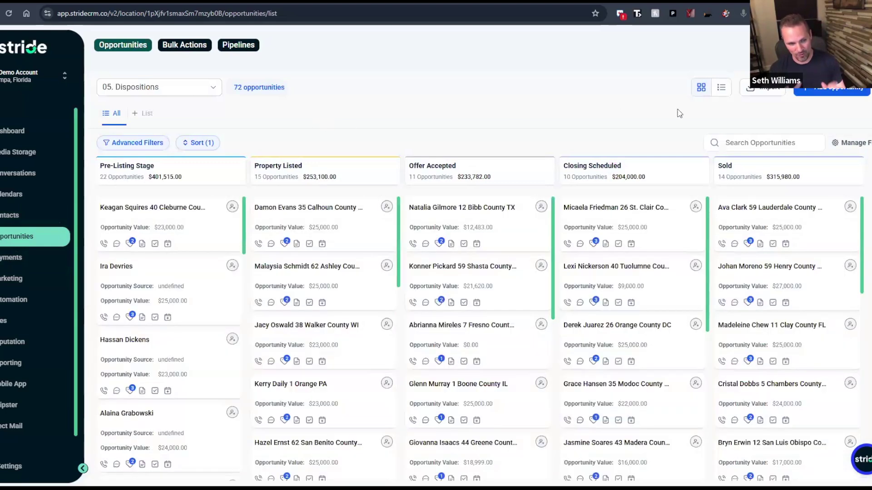
pyautogui.click(721, 89)
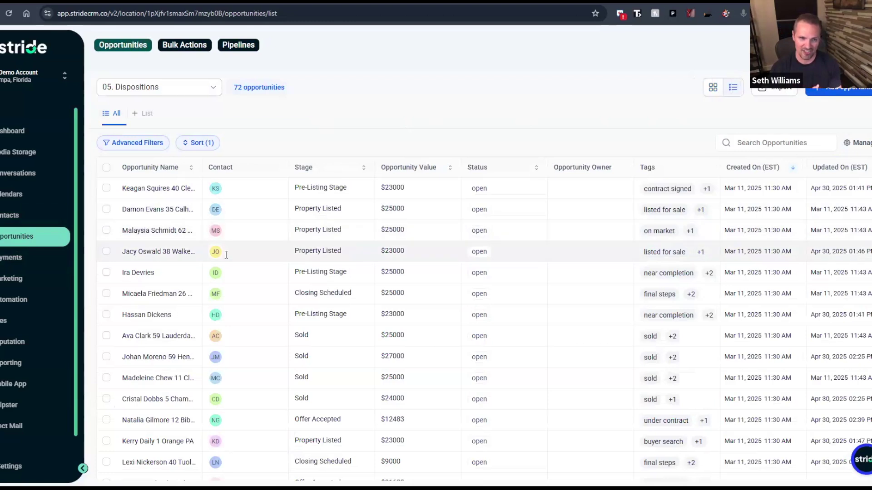
pyautogui.scroll(-3, 225, 253)
pyautogui.scroll(3, 226, 254)
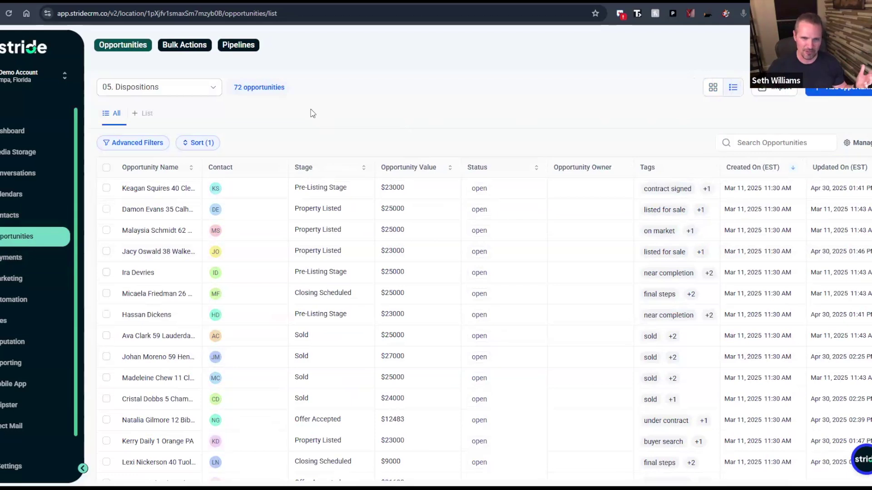
# - Show the opportunities of the 01. Leads pipeline as a stage board
pyautogui.click(174, 93)
pyautogui.click(165, 109)
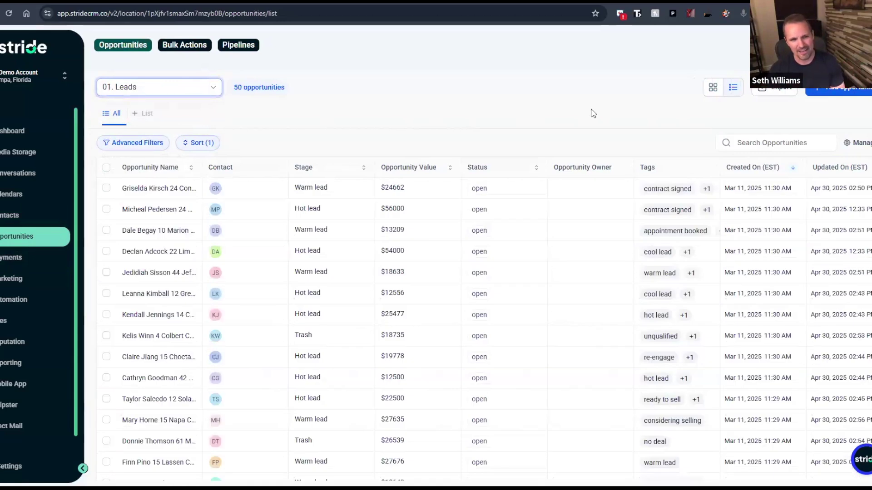
pyautogui.click(712, 88)
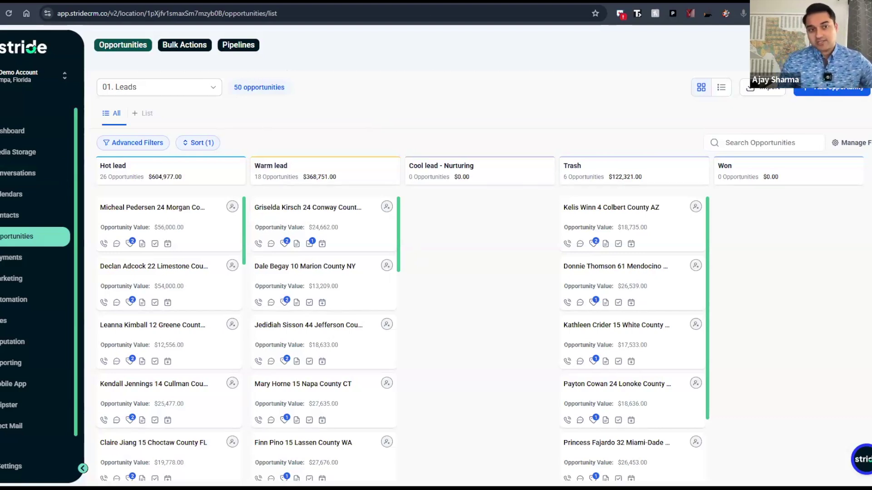
# - Preview the Acquisition Template #1 website page down to its FAQs, open its contact form, and close the preview
pyautogui.click(15, 325)
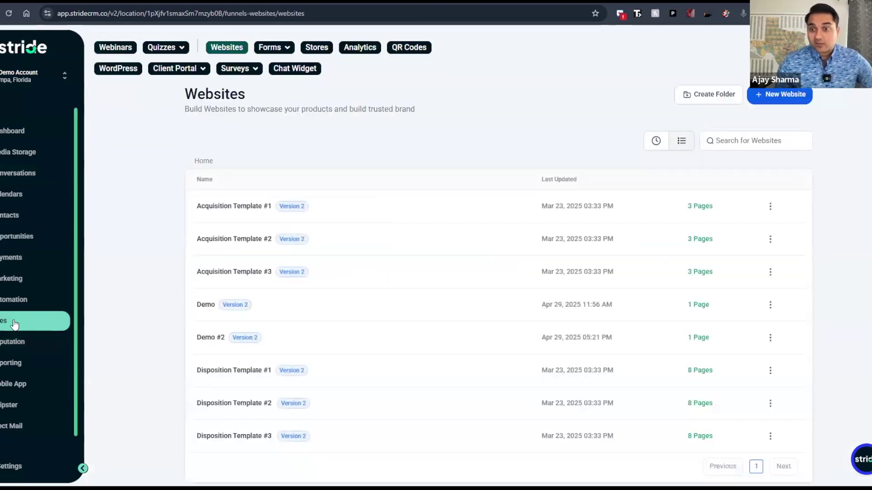
pyautogui.click(212, 207)
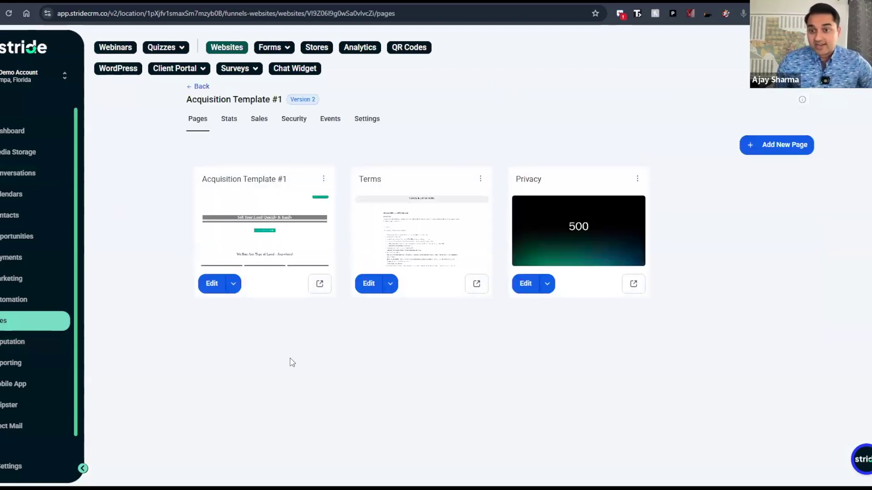
pyautogui.click(320, 285)
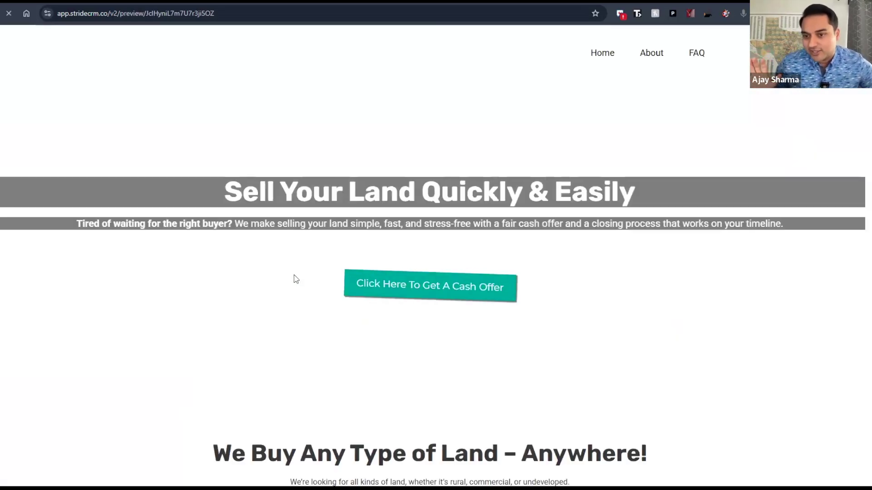
pyautogui.scroll(-1, 338, 197)
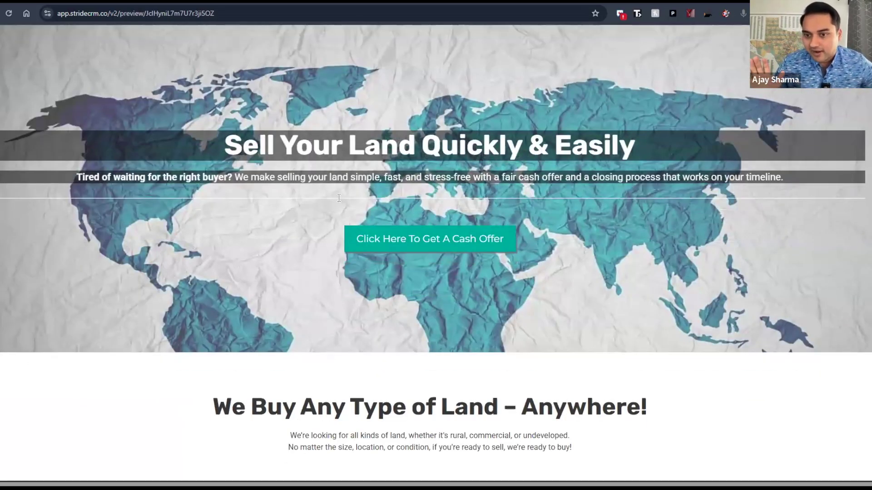
pyautogui.scroll(-10, 338, 198)
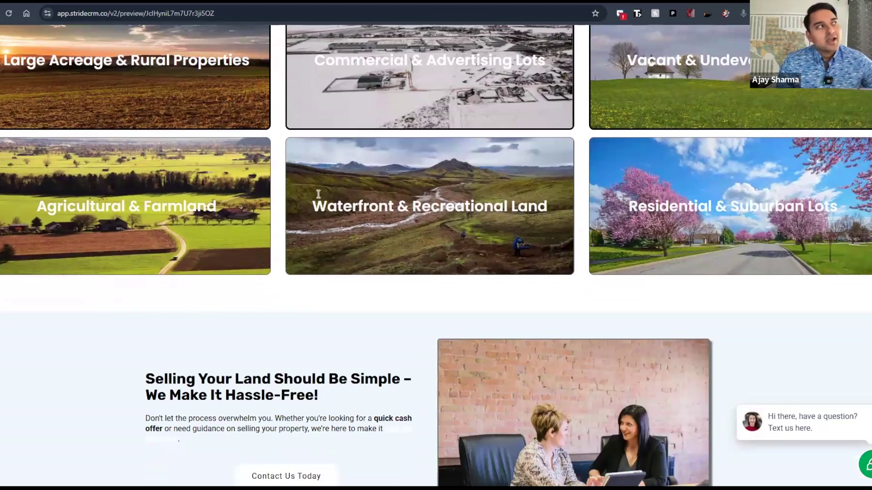
pyautogui.scroll(-7, 318, 194)
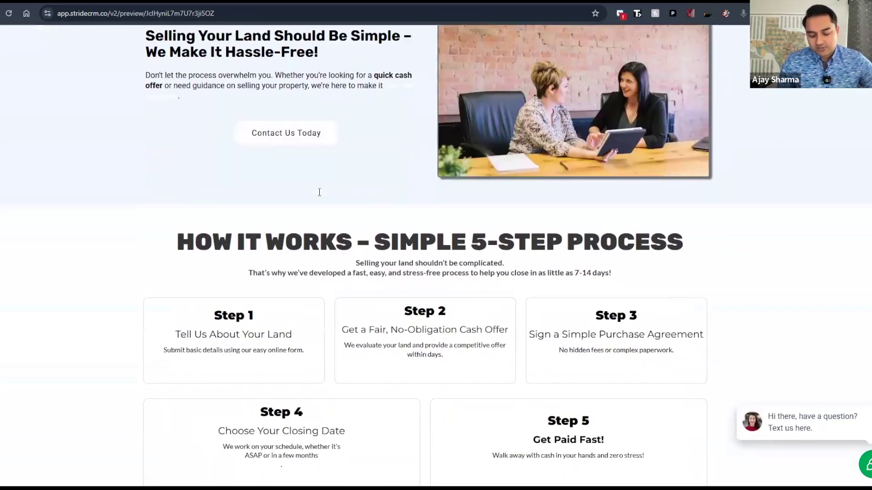
pyautogui.scroll(-16, 320, 192)
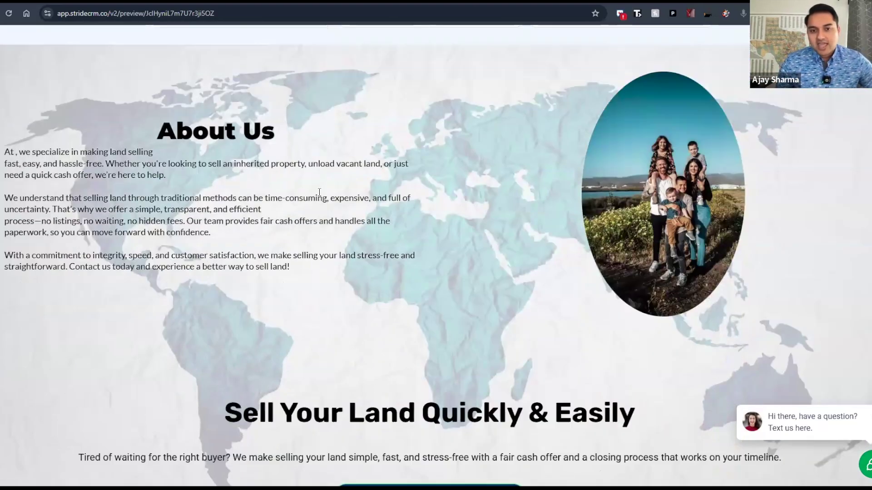
pyautogui.scroll(-10, 319, 192)
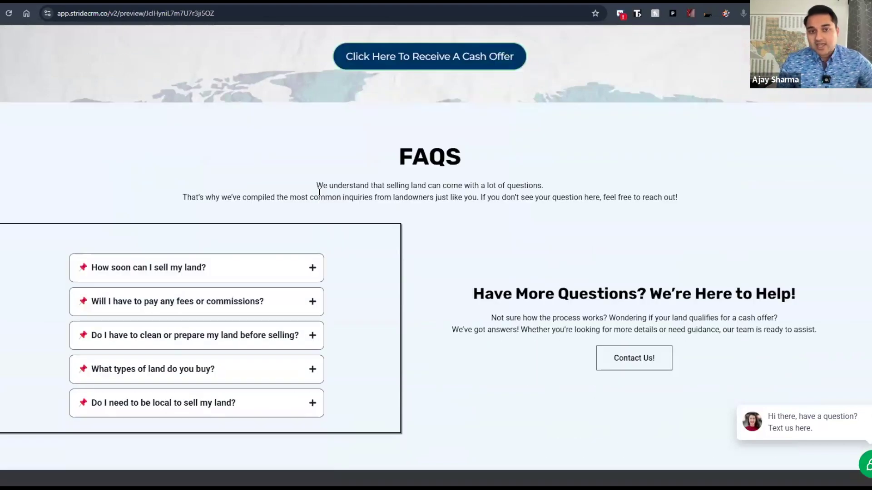
pyautogui.scroll(-1, 319, 192)
pyautogui.click(634, 331)
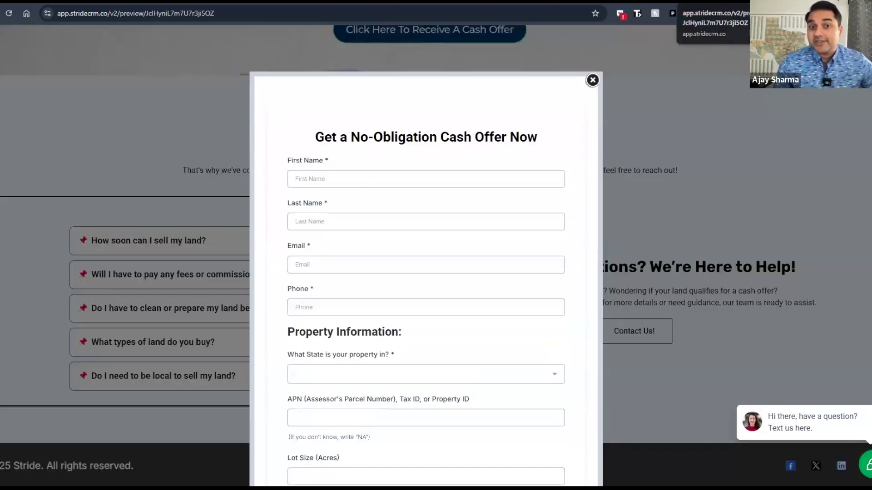
pyautogui.hotkey('ctrl', 'w')
# - Preview the main page of the Acquisition Template #2 website, look through its sections and pop-up form, and leave the preview
pyautogui.click(199, 87)
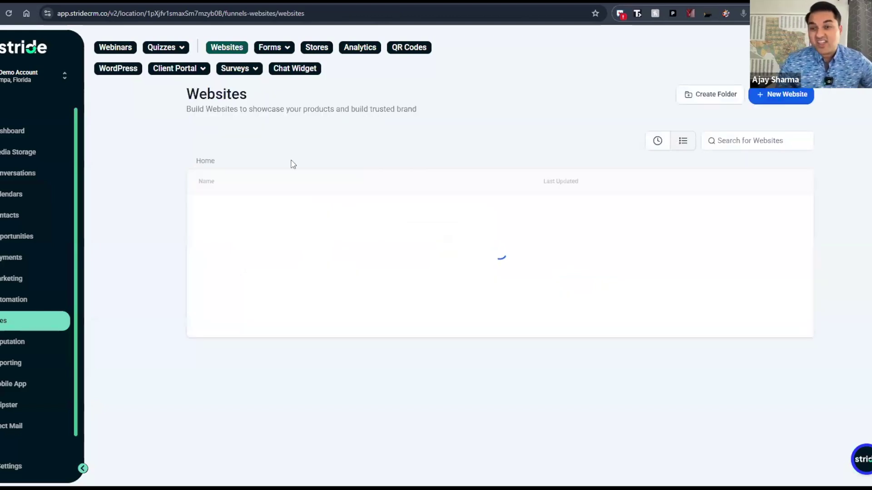
pyautogui.click(250, 244)
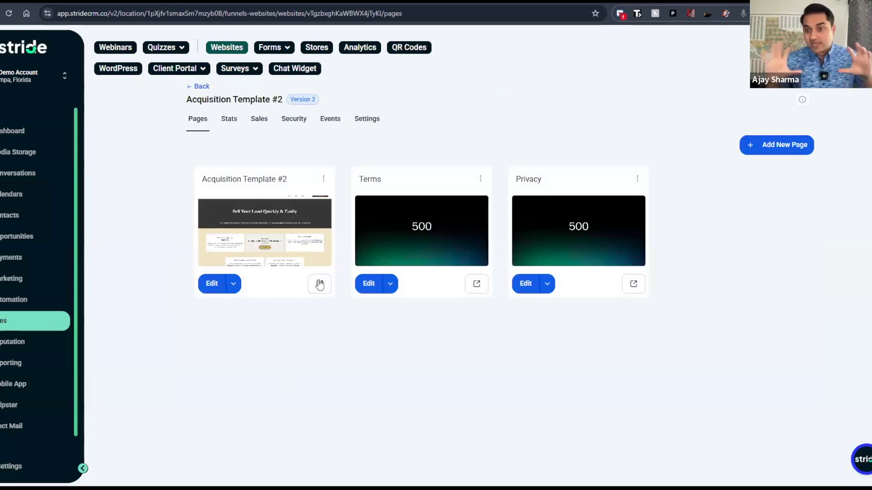
pyautogui.click(320, 284)
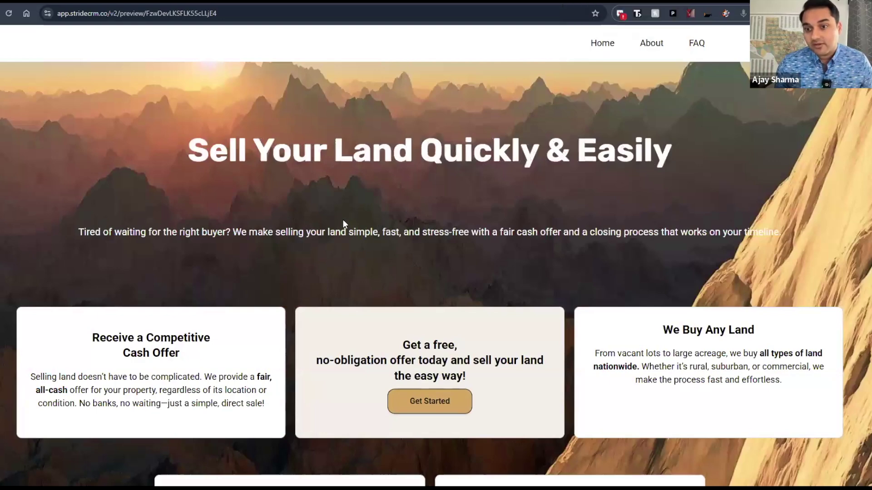
pyautogui.scroll(-3, 342, 220)
pyautogui.scroll(-7, 342, 221)
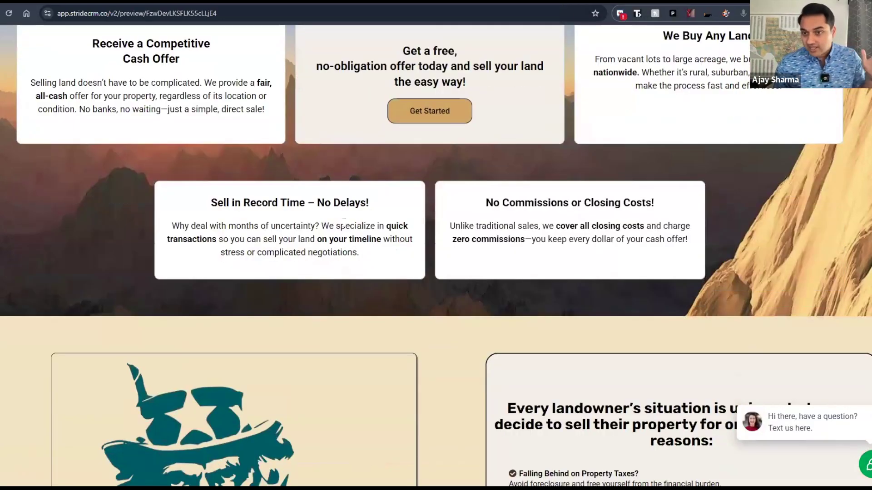
pyautogui.scroll(-11, 345, 226)
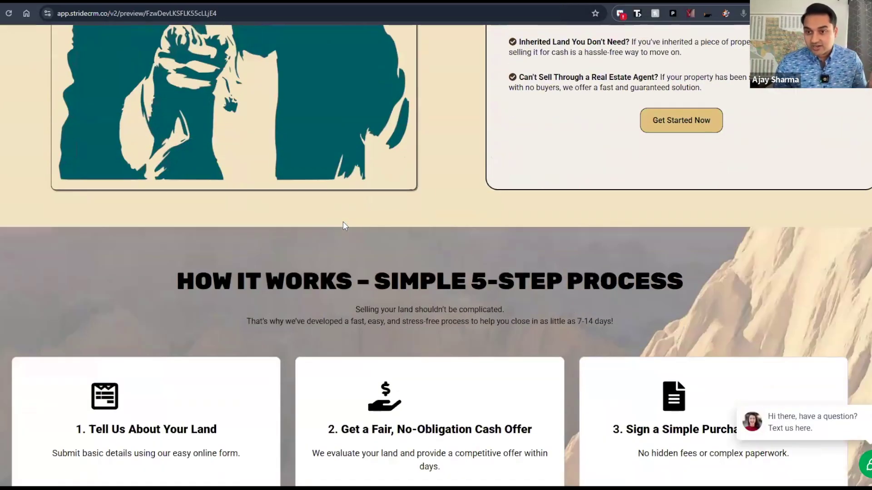
pyautogui.scroll(-10, 345, 225)
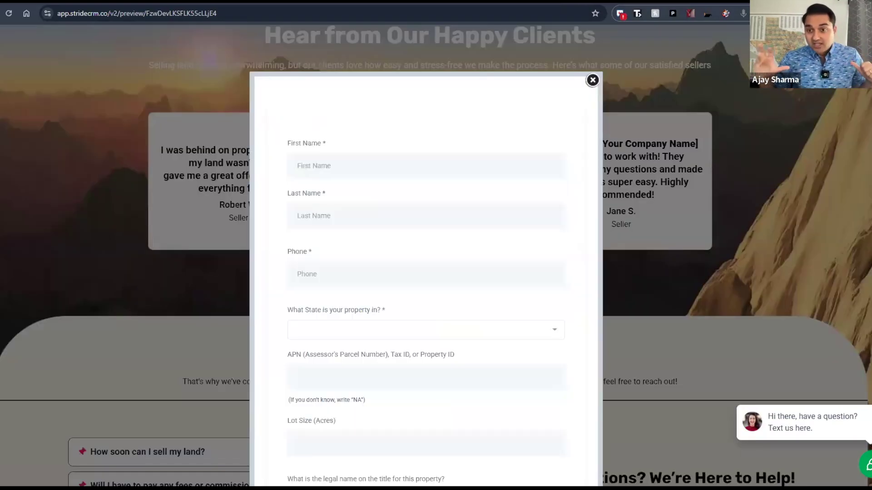
pyautogui.click(545, 2)
# - Edit the Acquisition Template #2 page in a new tab and append ", thanks to Land Closers Academy!!!" to the main headline
pyautogui.click(235, 287)
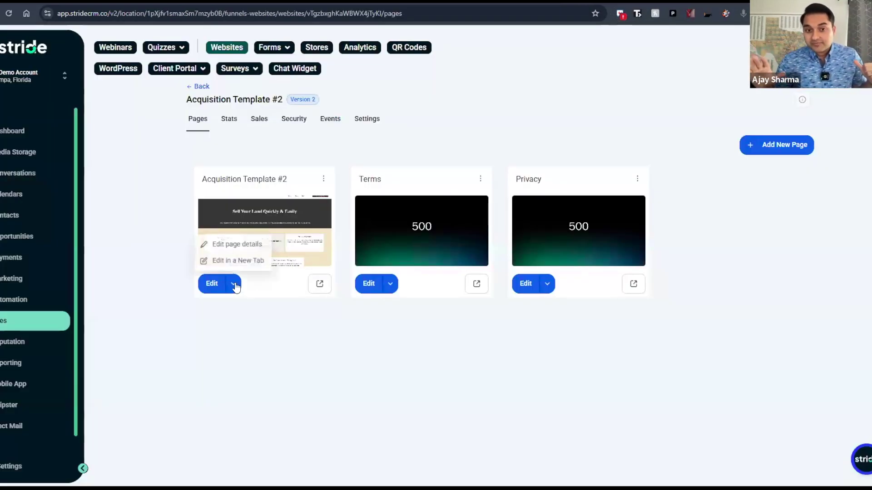
pyautogui.click(232, 261)
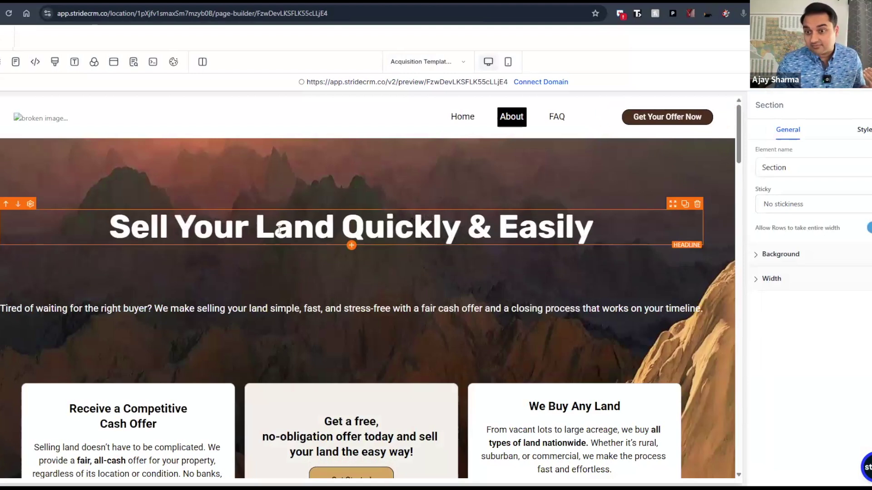
pyautogui.click(600, 225)
pyautogui.write(', thanks to Land Closer')
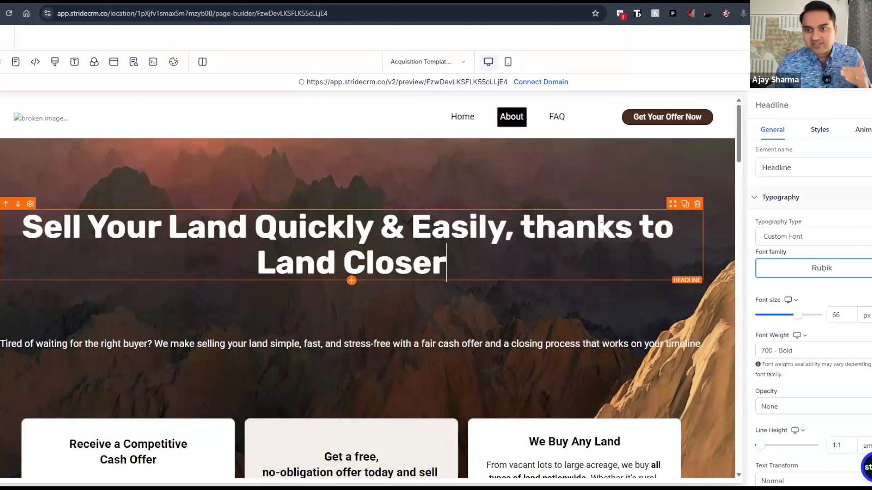
pyautogui.write('s Academy!!!')
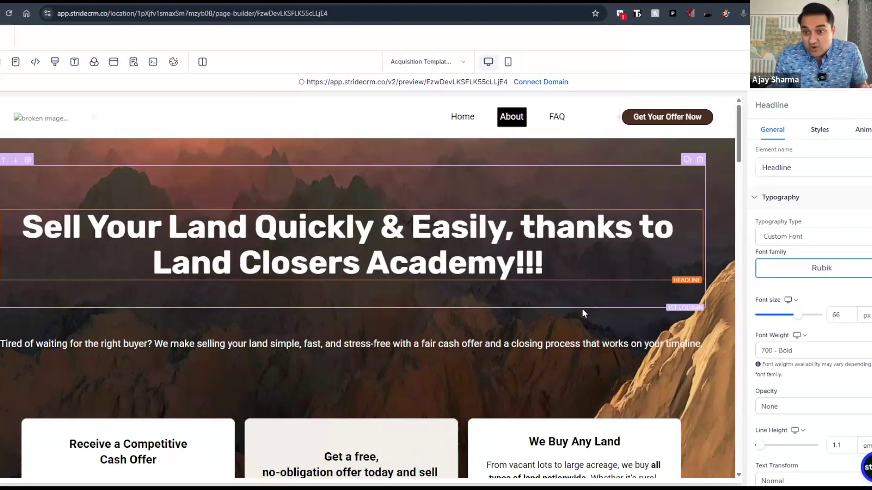
pyautogui.click(584, 286)
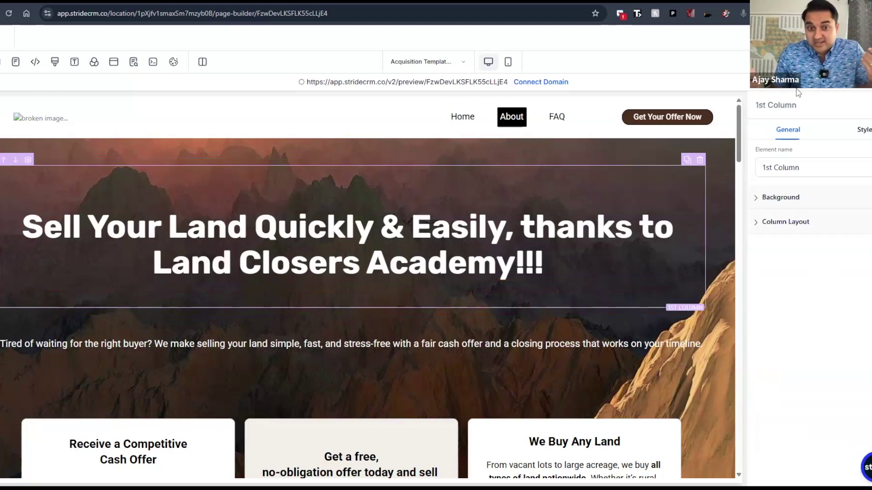
# - Show the page's SEO meta data settings, and preview the edited page down to its 5-step process section
pyautogui.click(133, 62)
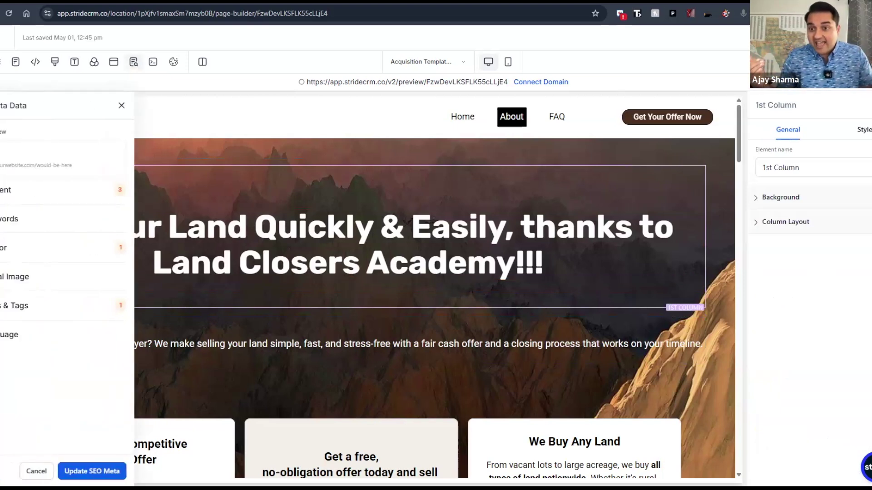
pyautogui.click(406, 81)
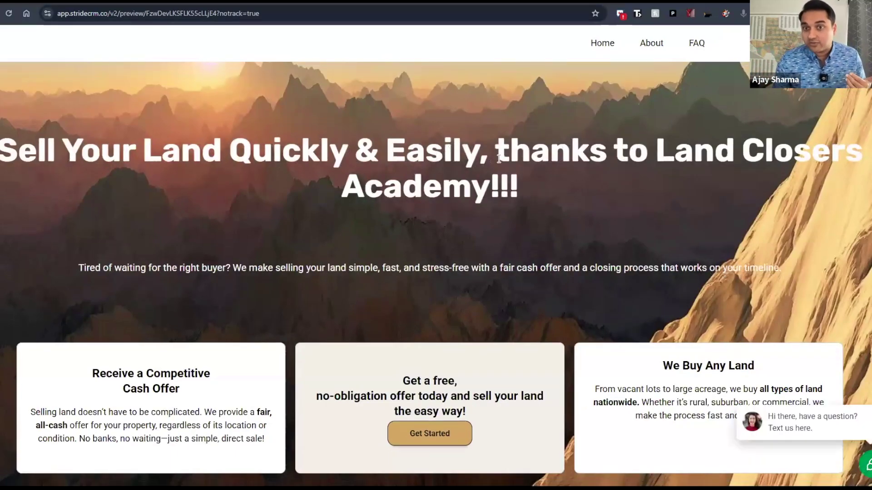
pyautogui.scroll(-2, 497, 157)
pyautogui.scroll(-8, 497, 160)
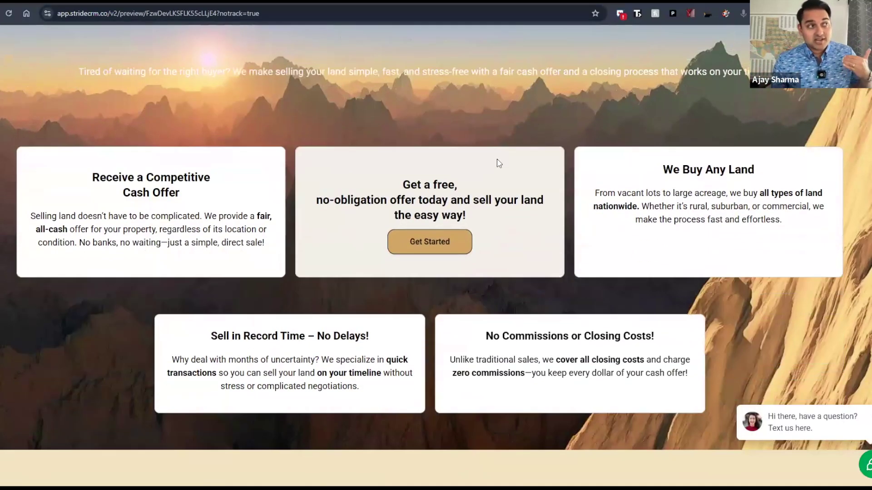
pyautogui.scroll(-9, 498, 163)
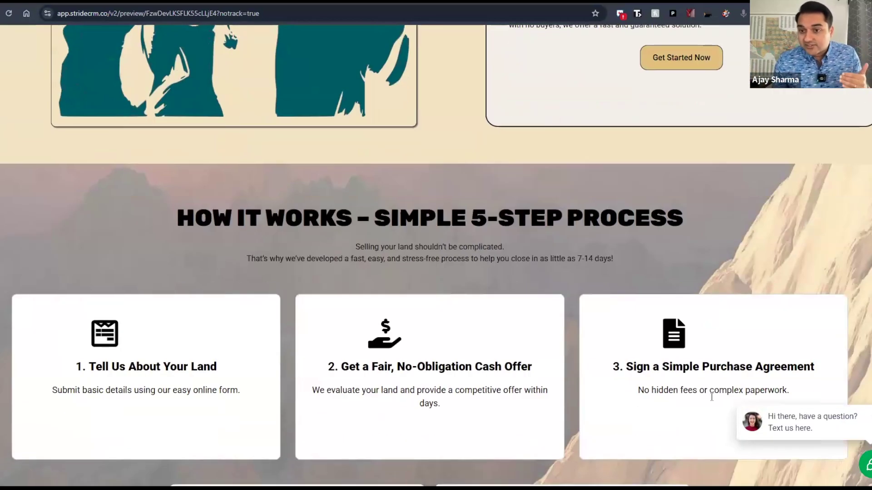
# - Check the preview's chat widget question form and the full cash offer pop-up form, closing each one
pyautogui.click(866, 464)
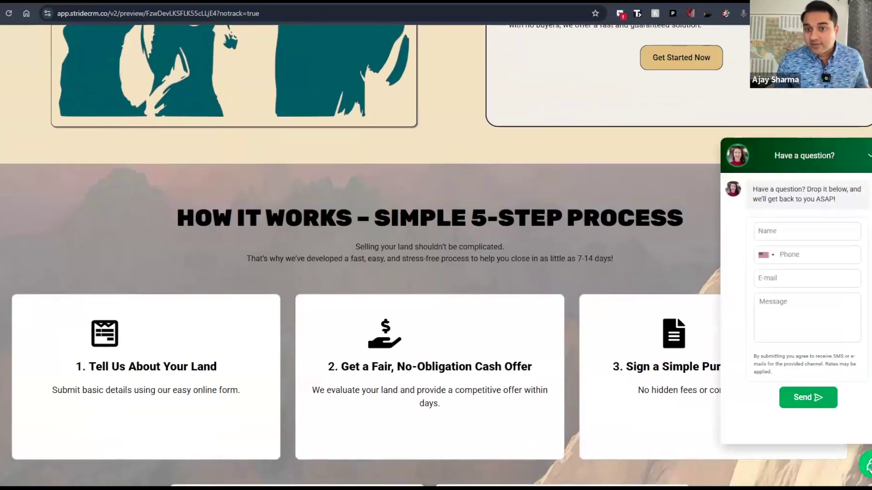
pyautogui.click(866, 465)
pyautogui.scroll(-2, 439, 114)
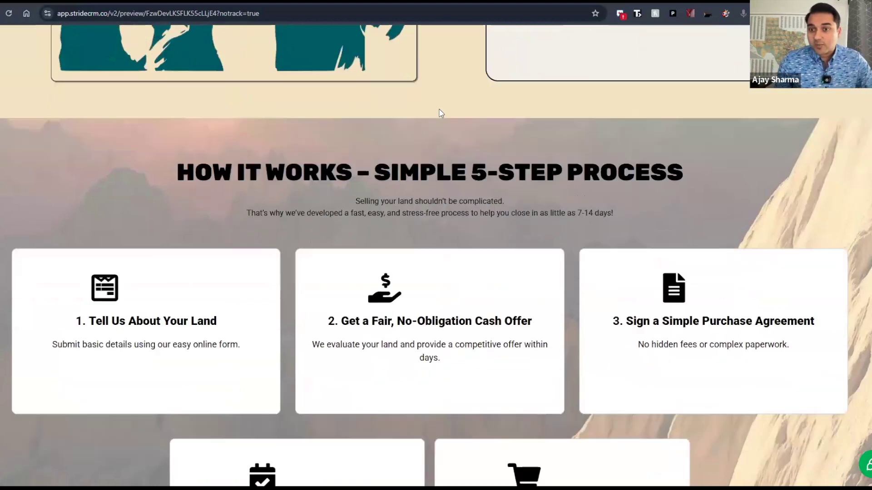
pyautogui.scroll(15, 535, 194)
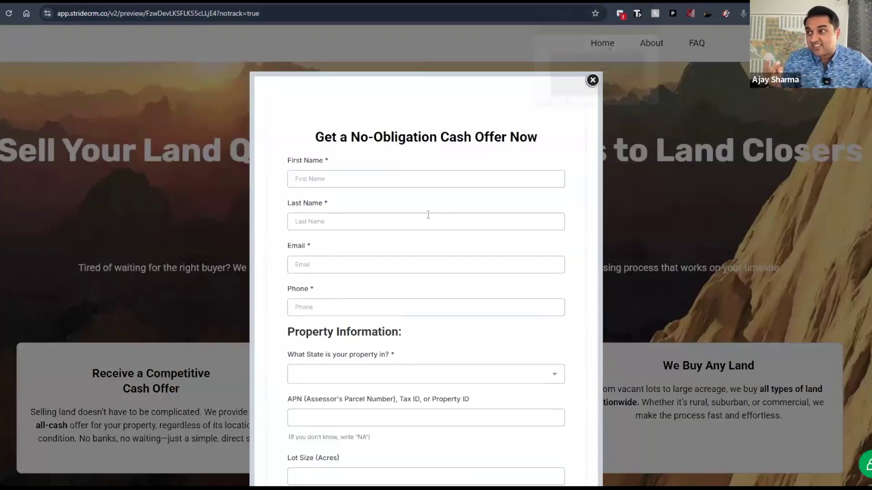
pyautogui.scroll(-5, 428, 213)
pyautogui.scroll(-3, 428, 214)
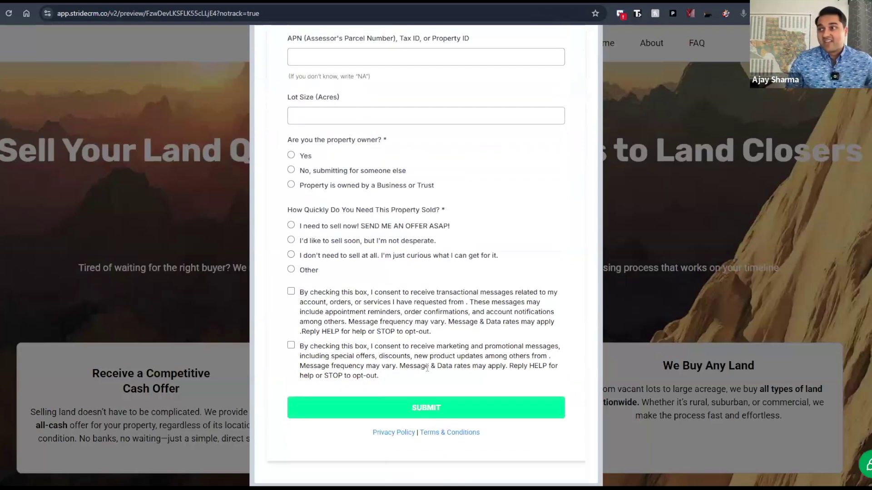
pyautogui.scroll(8, 441, 370)
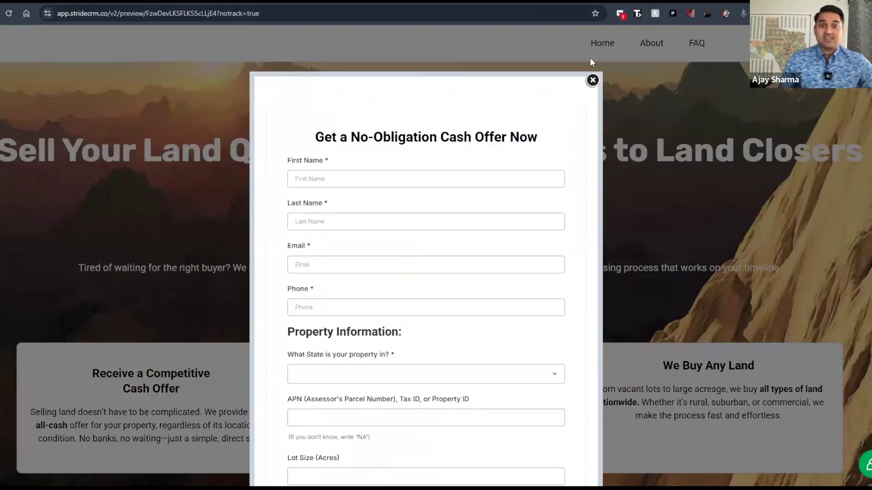
pyautogui.click(592, 81)
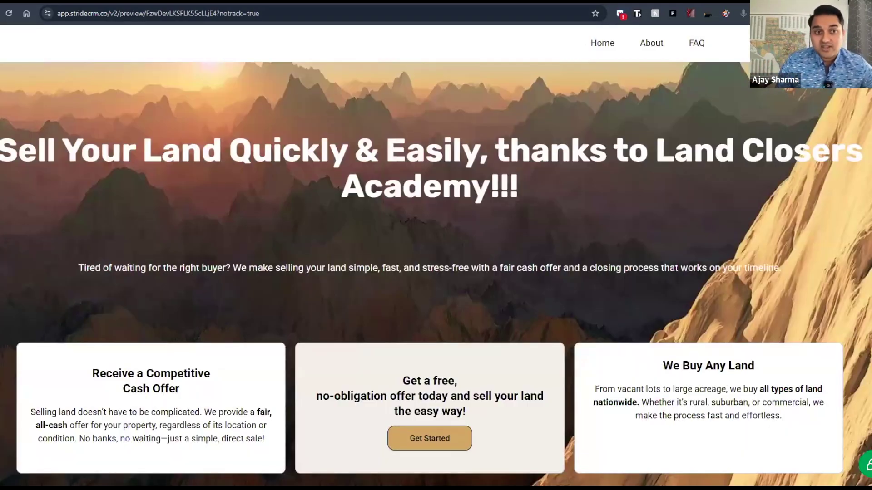
# - Close the SEO meta data settings in the page builder and return to the Acquisition Template #2 page overview
pyautogui.click(568, 1)
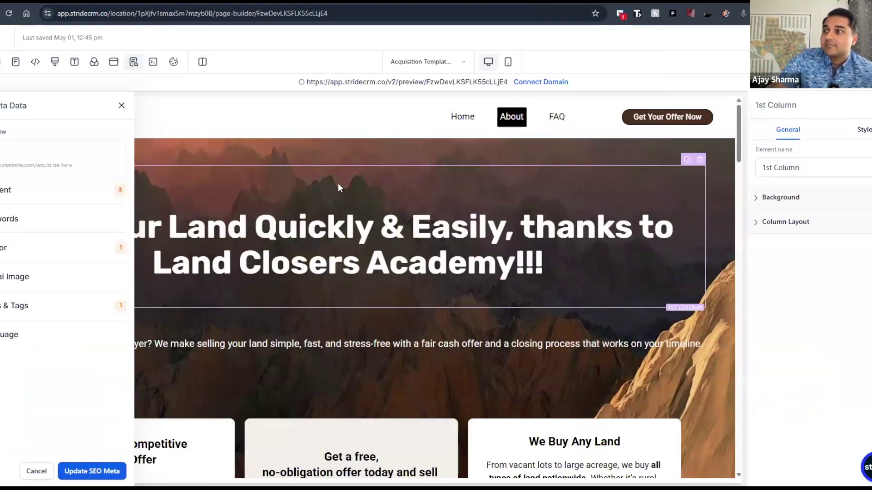
pyautogui.click(121, 106)
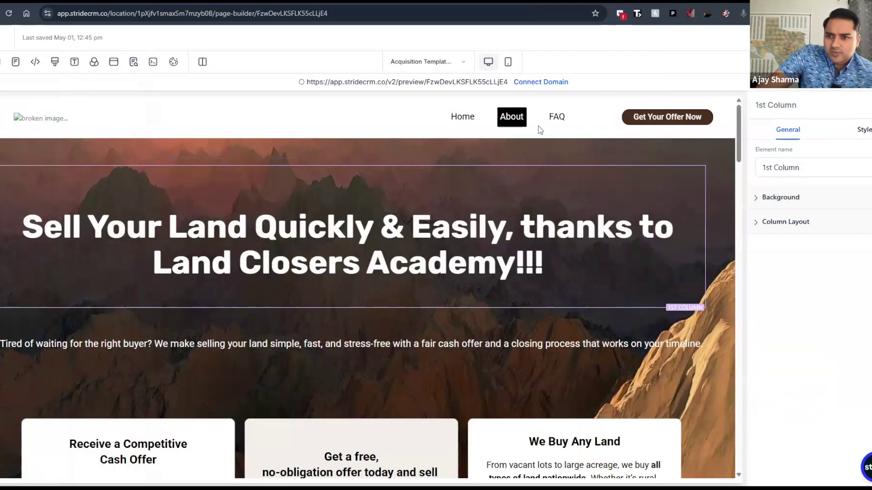
pyautogui.hotkey('ctrl', 'shift', 'Tab')
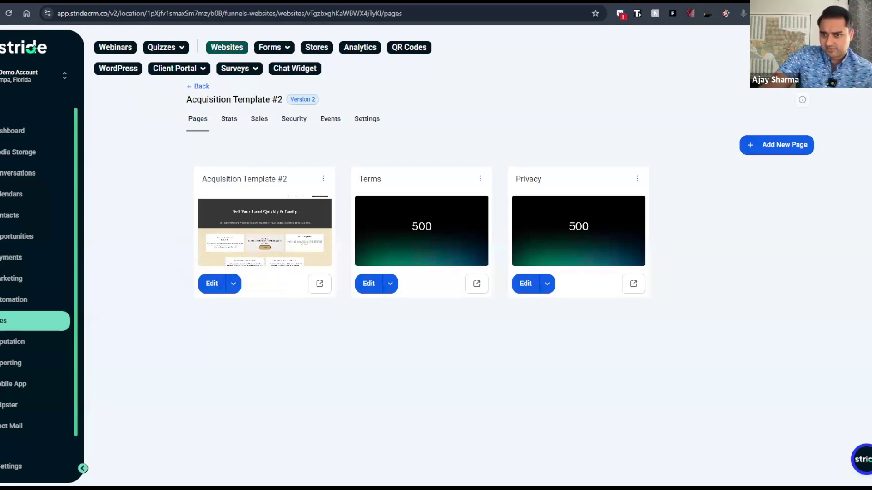
# - Open stridecrm.co in a new browser tab
pyautogui.hotkey('ctrl', 't')
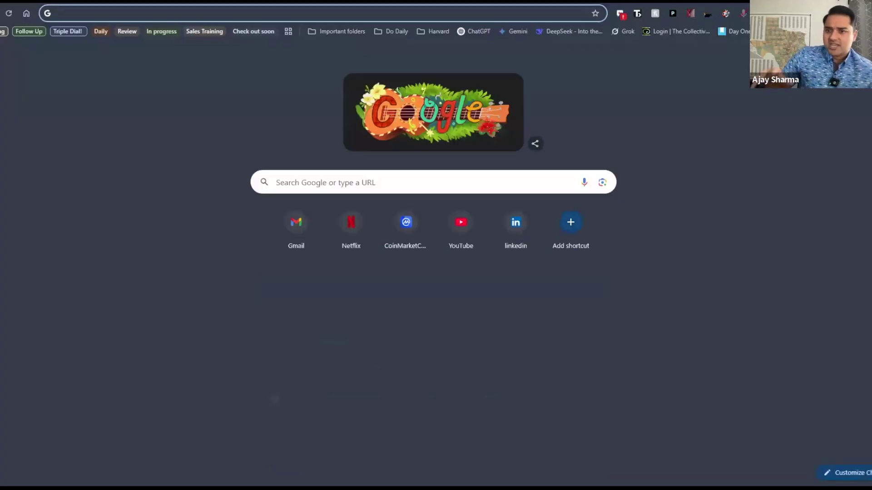
pyautogui.write('stridecrm.co')
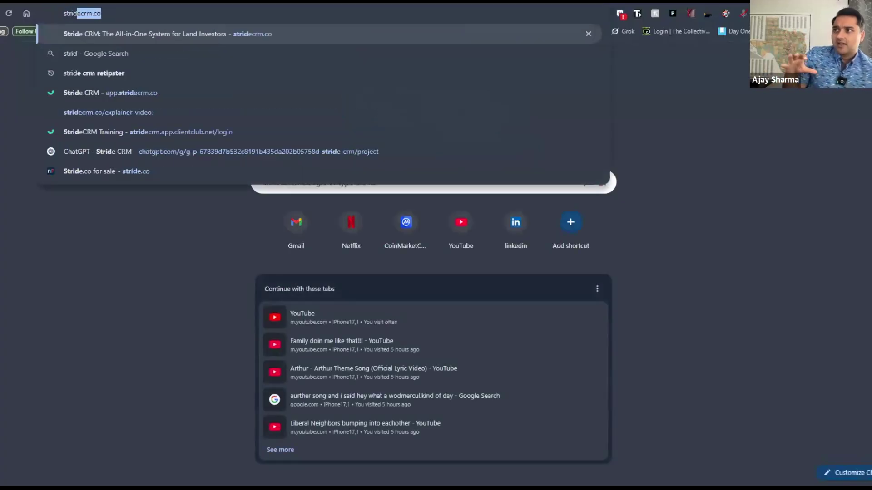